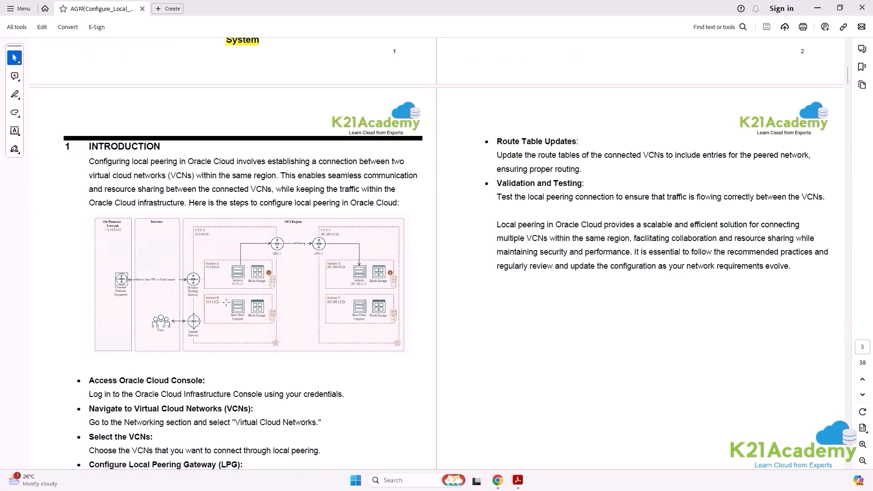
Read the guide's introduction, including the OCI local peering diagram and the list of configuration steps
{"action": "scroll", "coordinate": [159, 385], "scroll_direction": "down", "scroll_amount": 3}
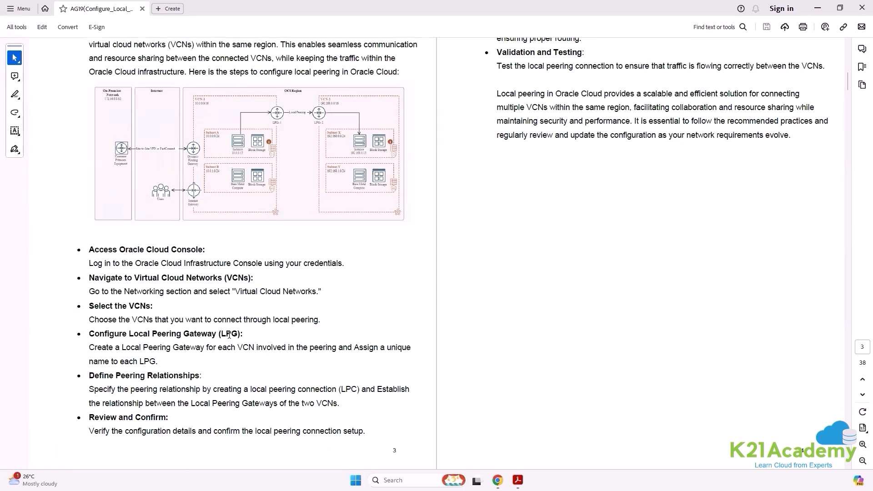
{"action": "scroll", "coordinate": [131, 363], "scroll_direction": "down", "scroll_amount": 1}
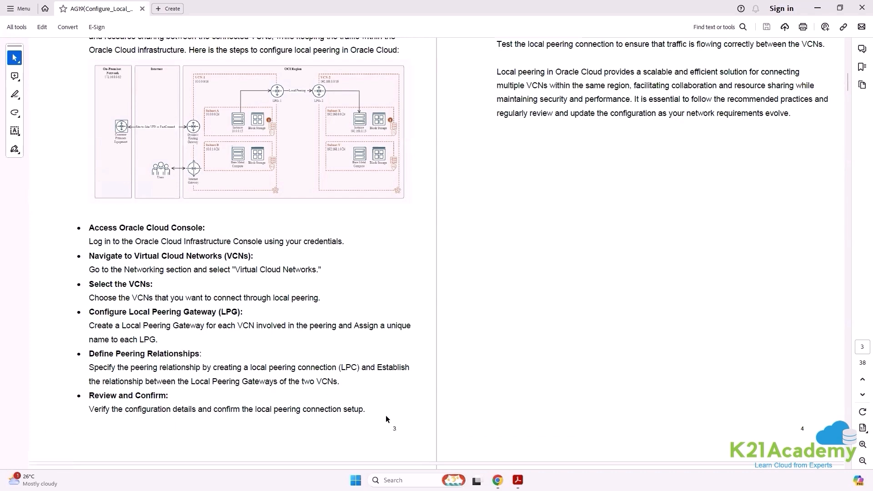
{"action": "scroll", "coordinate": [412, 369], "scroll_direction": "up", "scroll_amount": 4}
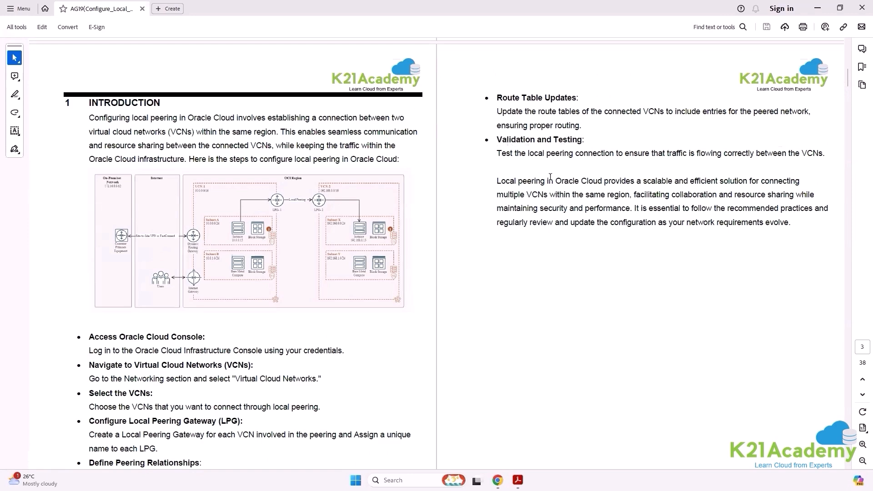
Read the Overview & Key Concepts section from compartments and VCNs through subnets, gateways, route tables, Local Peering Gateways and compute instances
{"action": "scroll", "coordinate": [705, 220], "scroll_direction": "down", "scroll_amount": 5}
{"action": "scroll", "coordinate": [705, 219], "scroll_direction": "down", "scroll_amount": 9}
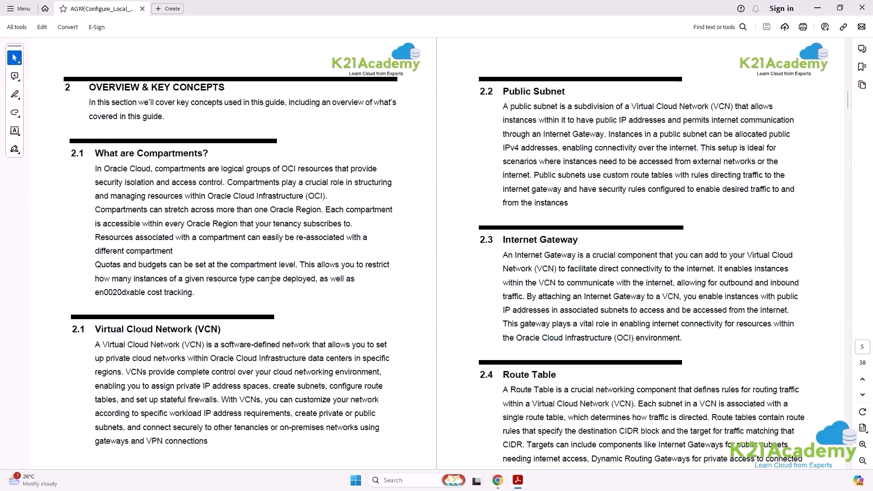
{"action": "scroll", "coordinate": [284, 285], "scroll_direction": "down", "scroll_amount": 3}
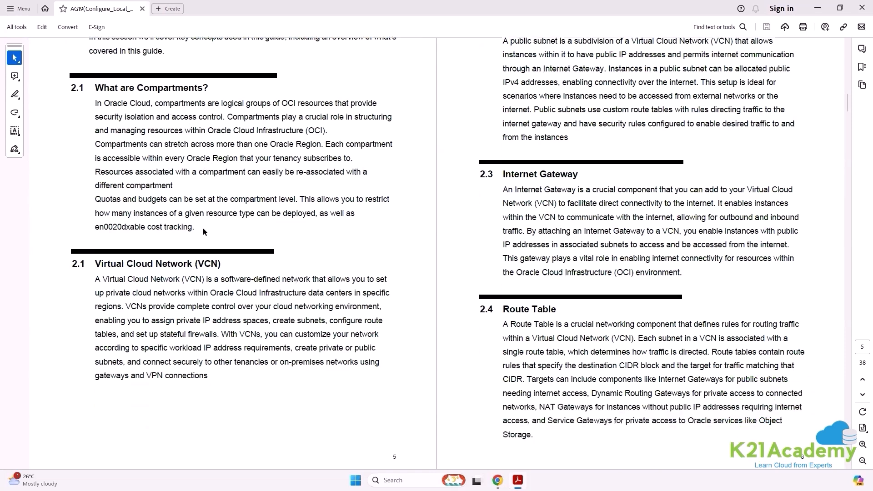
{"action": "scroll", "coordinate": [195, 235], "scroll_direction": "down", "scroll_amount": 1}
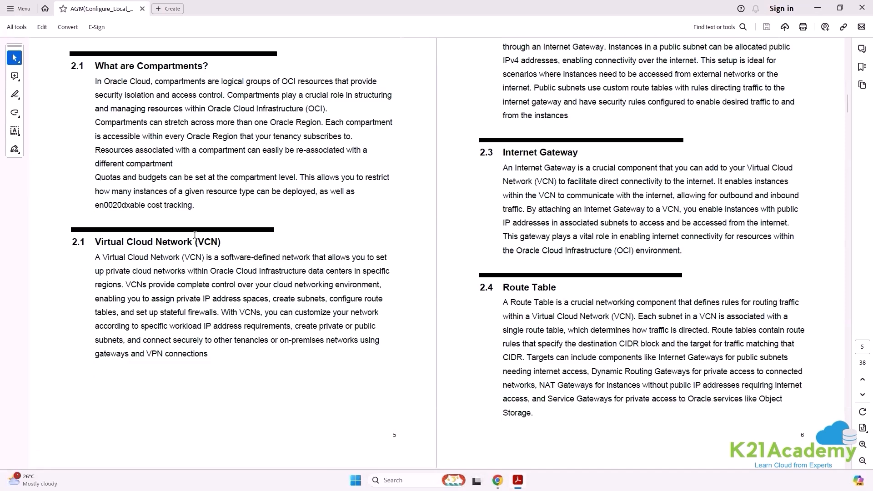
{"action": "scroll", "coordinate": [195, 235], "scroll_direction": "down", "scroll_amount": 3}
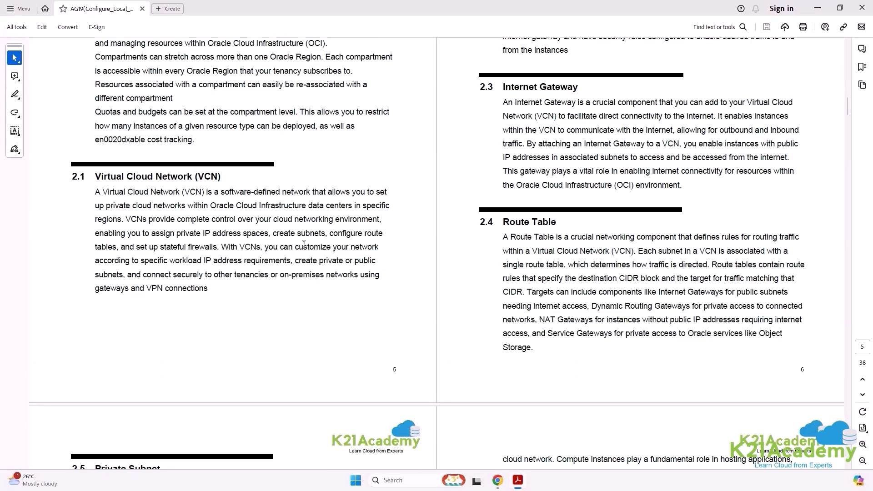
{"action": "scroll", "coordinate": [298, 195], "scroll_direction": "up", "scroll_amount": 3}
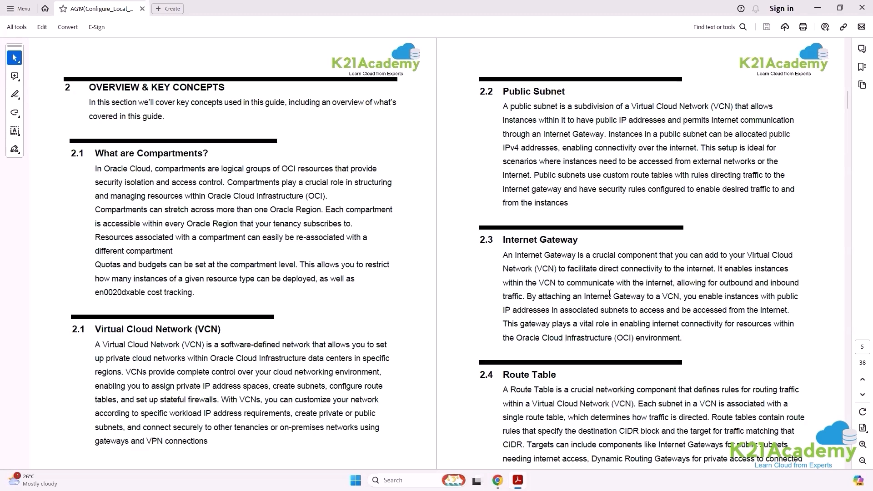
{"action": "scroll", "coordinate": [572, 283], "scroll_direction": "down", "scroll_amount": 3}
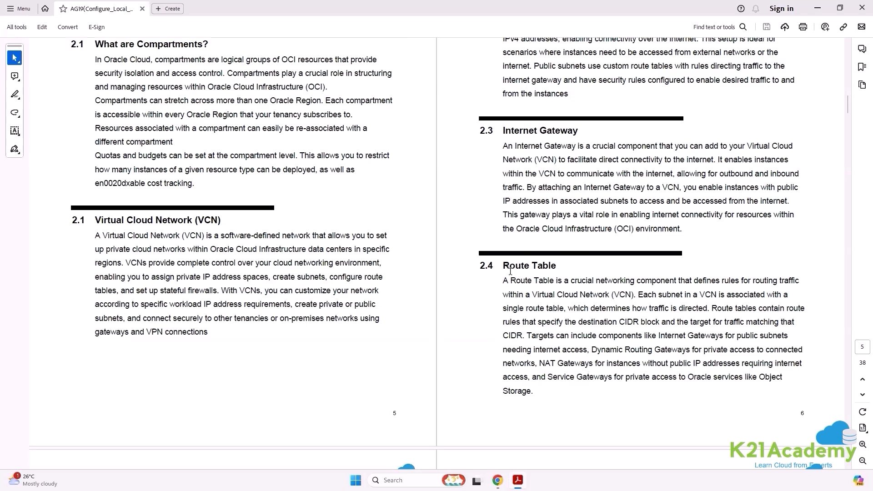
{"action": "scroll", "coordinate": [550, 303], "scroll_direction": "down", "scroll_amount": 5}
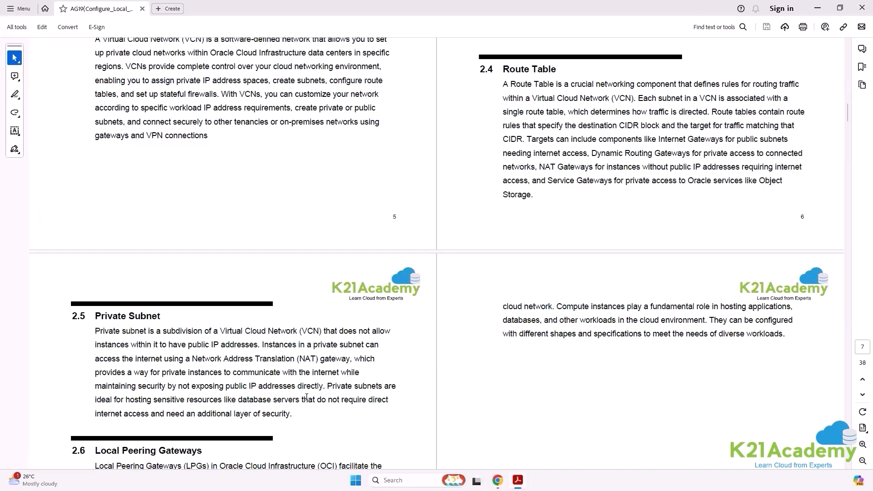
{"action": "scroll", "coordinate": [310, 386], "scroll_direction": "down", "scroll_amount": 3}
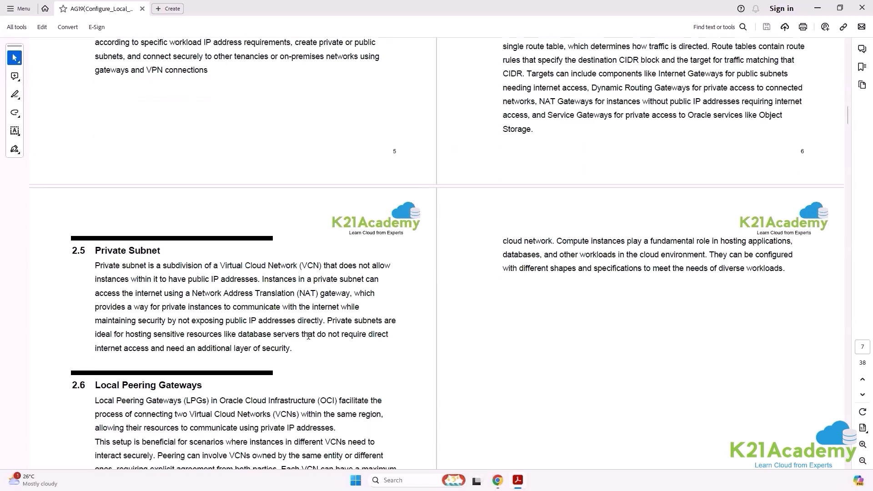
{"action": "scroll", "coordinate": [299, 338], "scroll_direction": "down", "scroll_amount": 4}
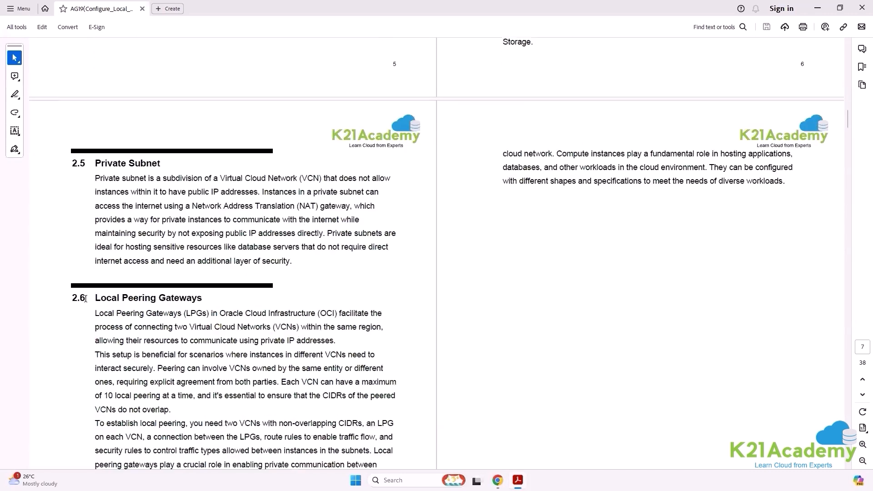
{"action": "scroll", "coordinate": [123, 314], "scroll_direction": "down", "scroll_amount": 2}
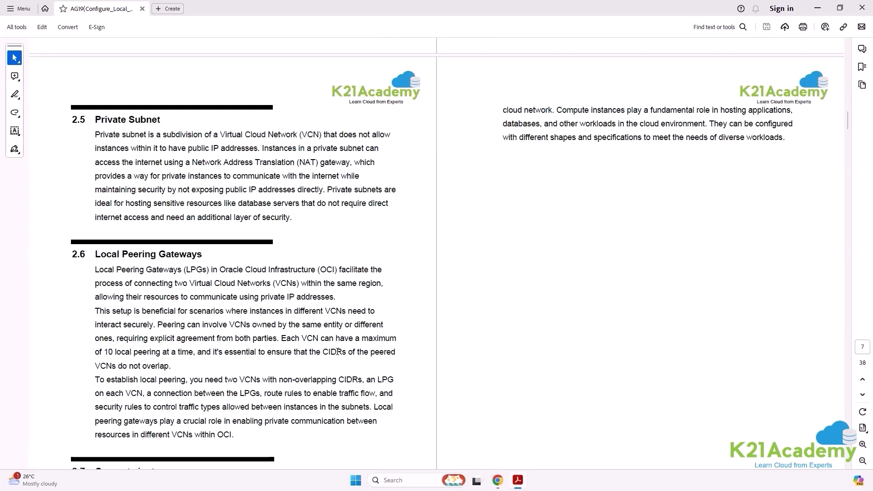
{"action": "scroll", "coordinate": [337, 351], "scroll_direction": "down", "scroll_amount": 5}
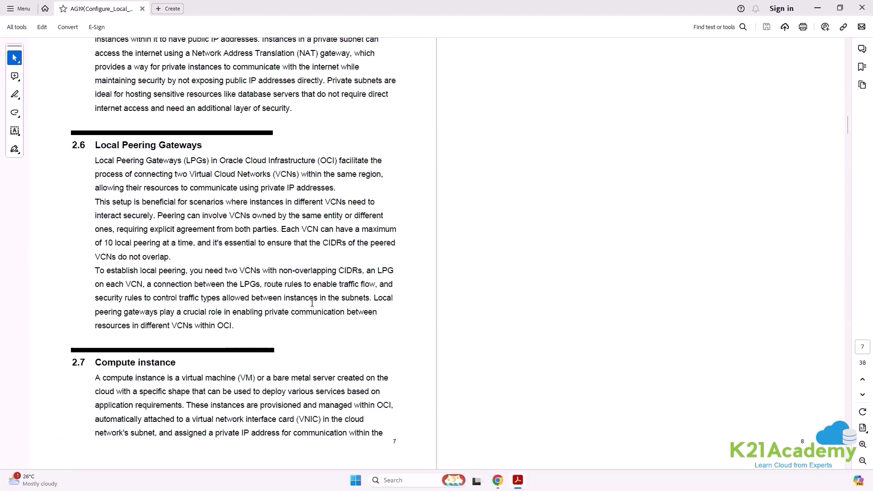
{"action": "scroll", "coordinate": [493, 241], "scroll_direction": "up", "scroll_amount": 3}
{"action": "scroll", "coordinate": [494, 266], "scroll_direction": "down", "scroll_amount": 4}
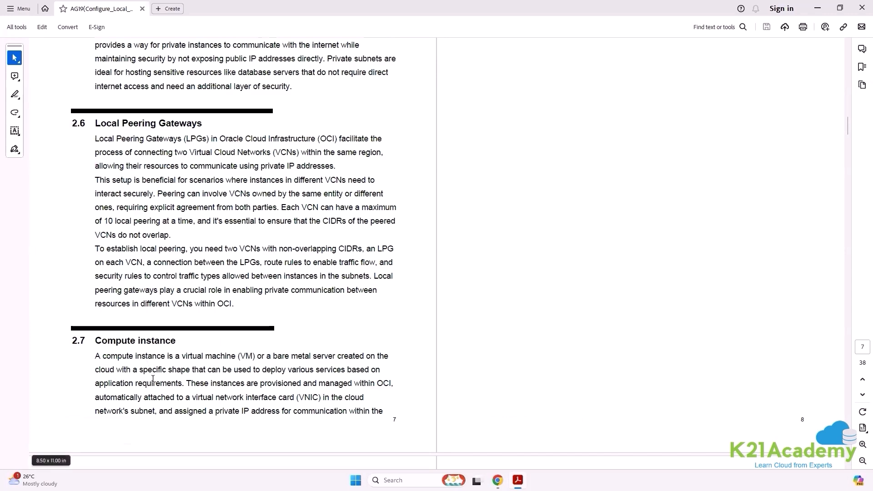
Review the documentation links, the prerequisites, and the instructions for creating the secondary compartment and the primary VCN
{"action": "scroll", "coordinate": [618, 253], "scroll_direction": "down", "scroll_amount": 5}
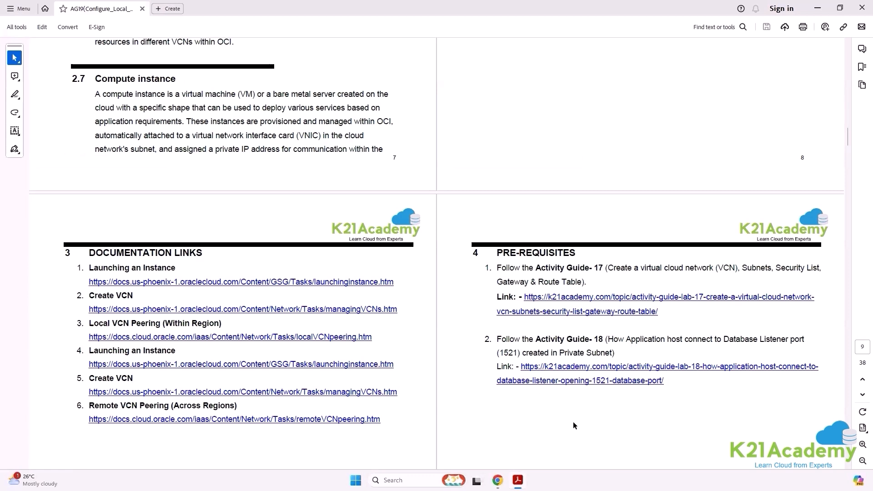
{"action": "scroll", "coordinate": [613, 391], "scroll_direction": "down", "scroll_amount": 1}
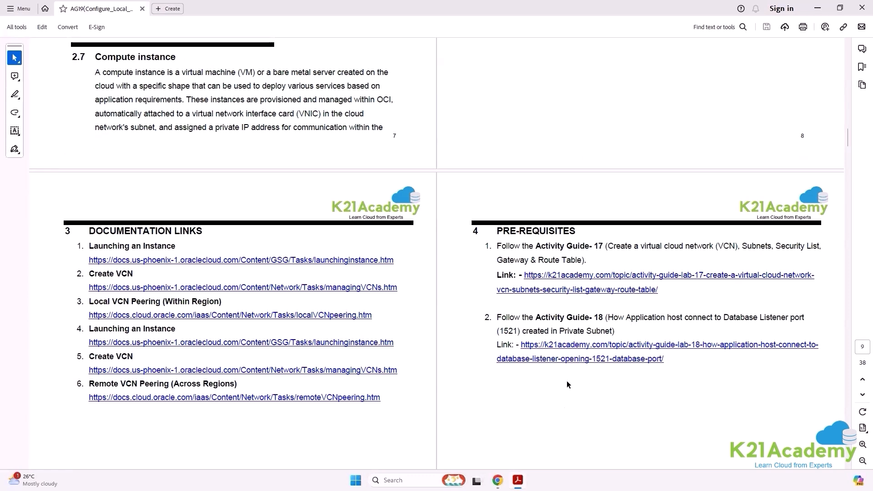
{"action": "scroll", "coordinate": [563, 389], "scroll_direction": "down", "scroll_amount": 2}
{"action": "scroll", "coordinate": [562, 384], "scroll_direction": "down", "scroll_amount": 20}
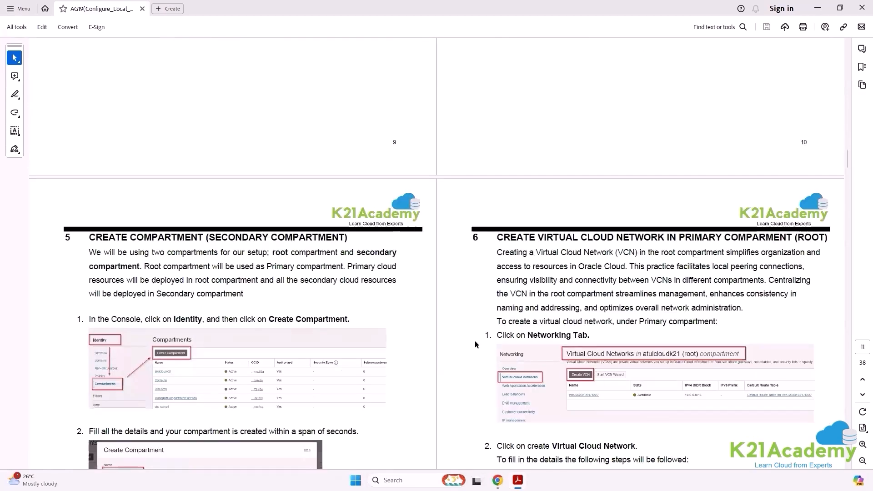
{"action": "scroll", "coordinate": [147, 269], "scroll_direction": "down", "scroll_amount": 5}
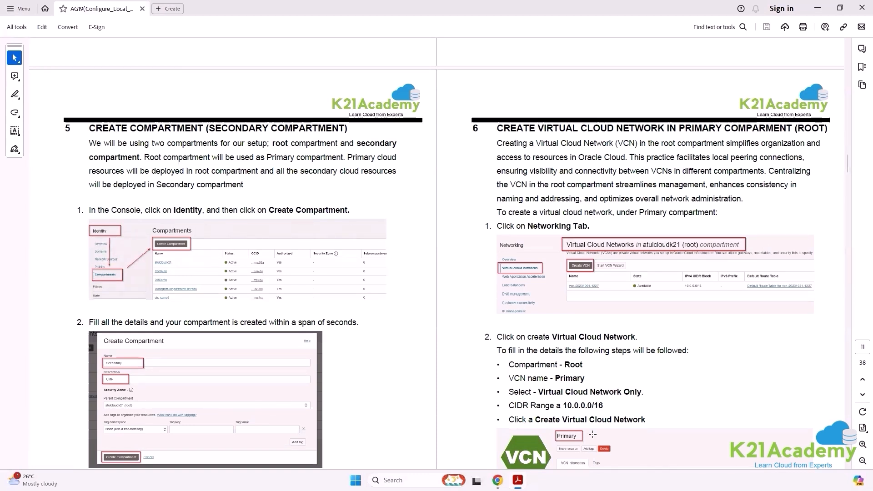
Switch to the Oracle Cloud console in Chrome and open the Compartments page under Identity & Security
{"action": "left_click", "coordinate": [497, 480]}
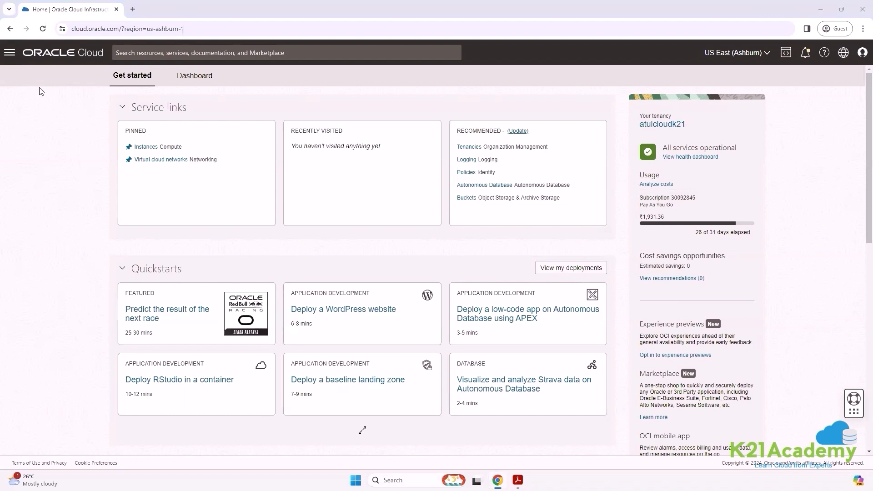
{"action": "left_click", "coordinate": [9, 52]}
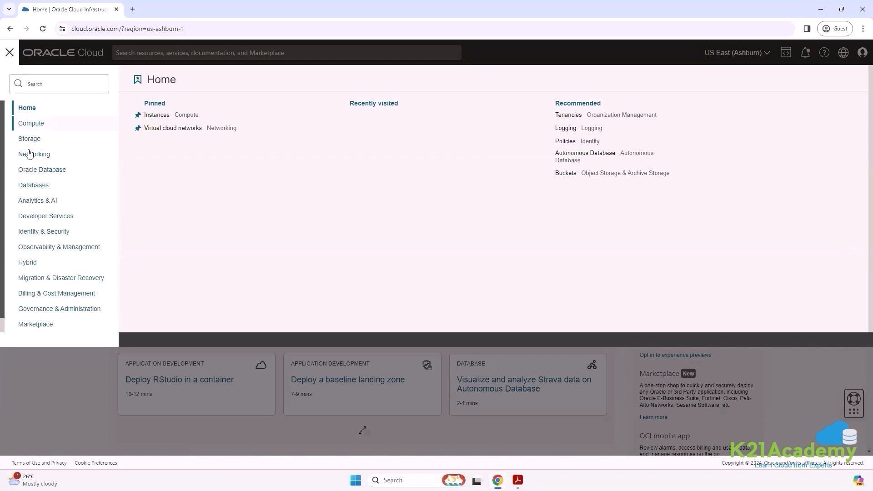
{"action": "left_click", "coordinate": [44, 234]}
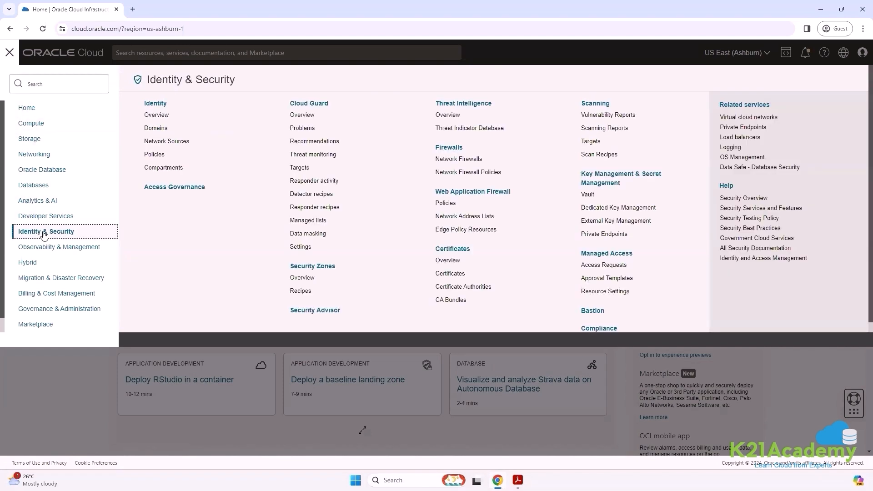
{"action": "left_click", "coordinate": [172, 168]}
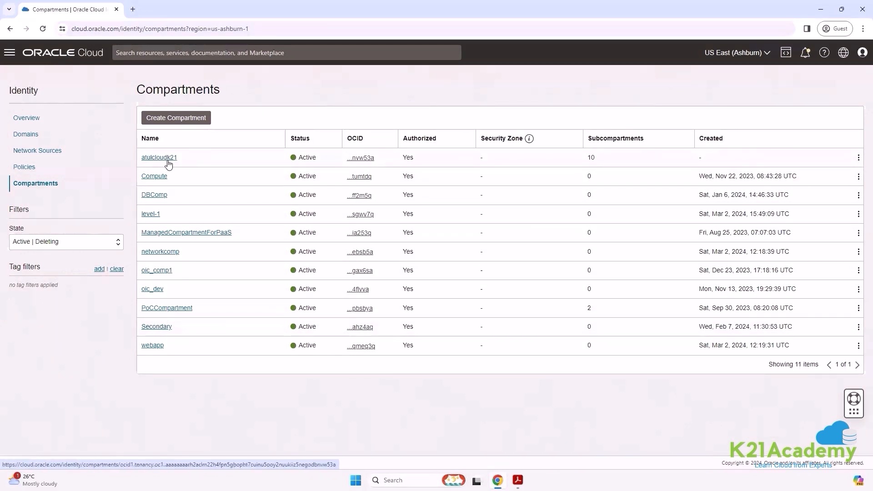
Return to the Oracle Cloud home page and reopen the Identity compartments list
{"action": "left_click", "coordinate": [34, 56]}
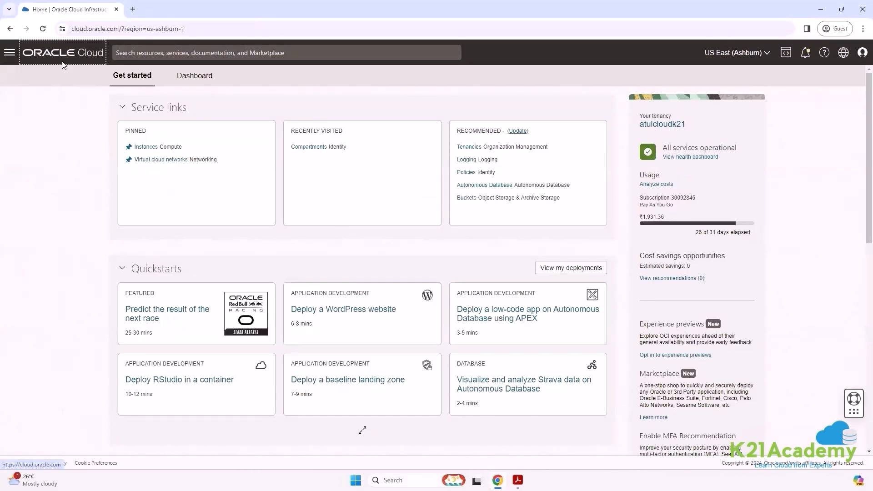
{"action": "left_click", "coordinate": [9, 52]}
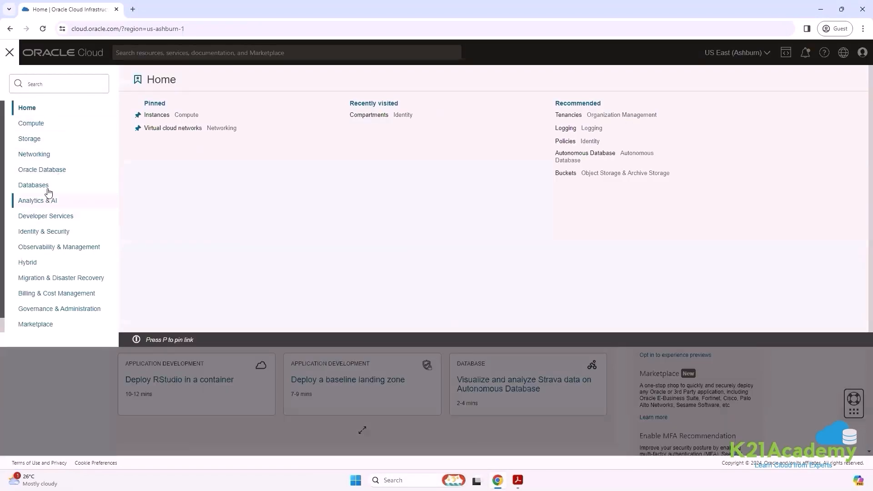
{"action": "left_click", "coordinate": [51, 231]}
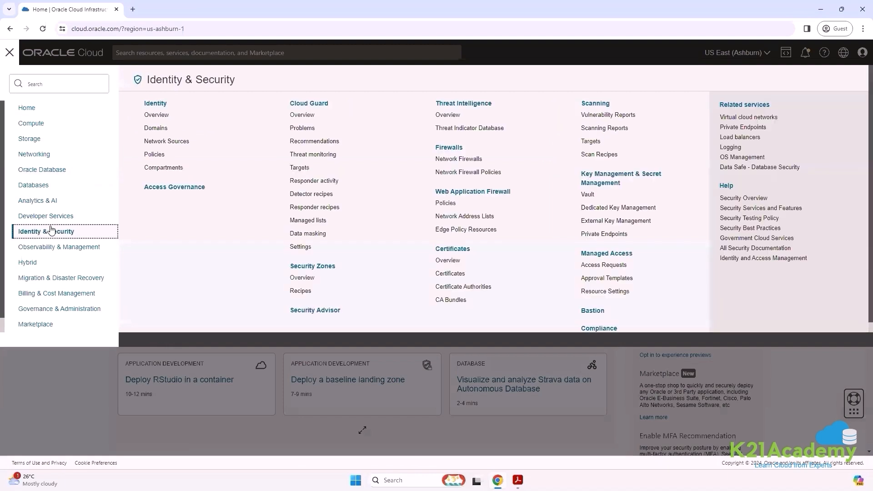
{"action": "left_click", "coordinate": [164, 167]}
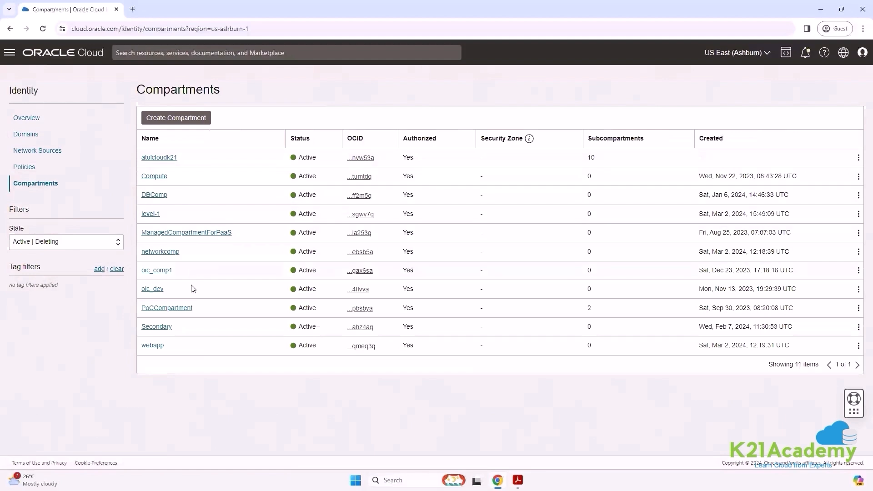
Inspect the Secondary compartment's details, especially its parent compartment, and return to the compartments list
{"action": "left_click", "coordinate": [158, 327]}
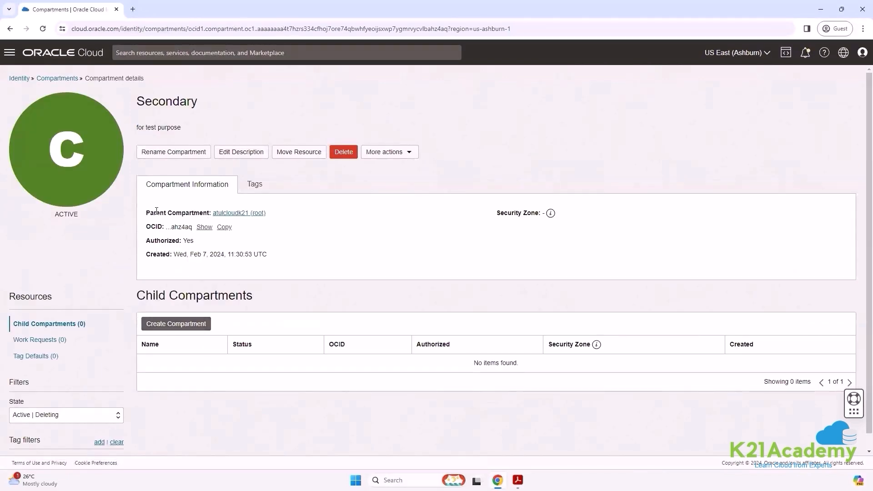
{"action": "left_click_drag", "start_coordinate": [146, 217], "coordinate": [210, 215]}
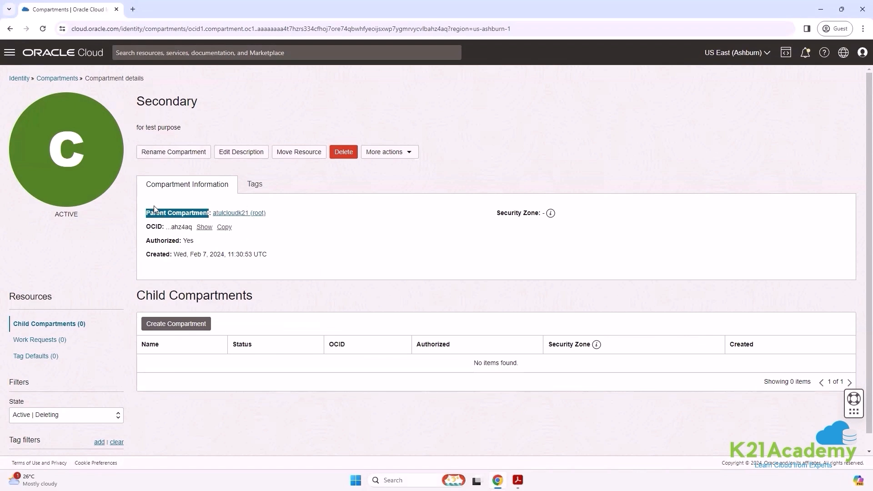
{"action": "left_click", "coordinate": [60, 79]}
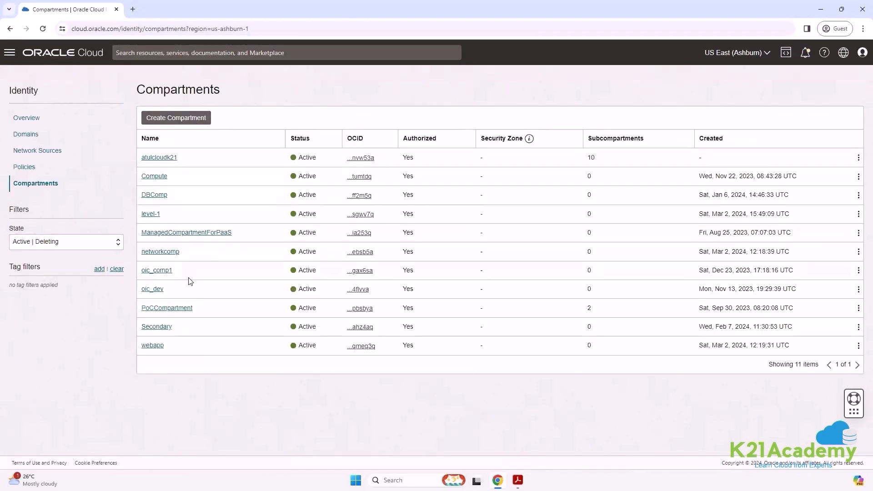
Examine the Create Compartment form's name, description and parent compartment options, and cancel without creating anything
{"action": "left_click", "coordinate": [184, 119]}
{"action": "left_click", "coordinate": [280, 151]}
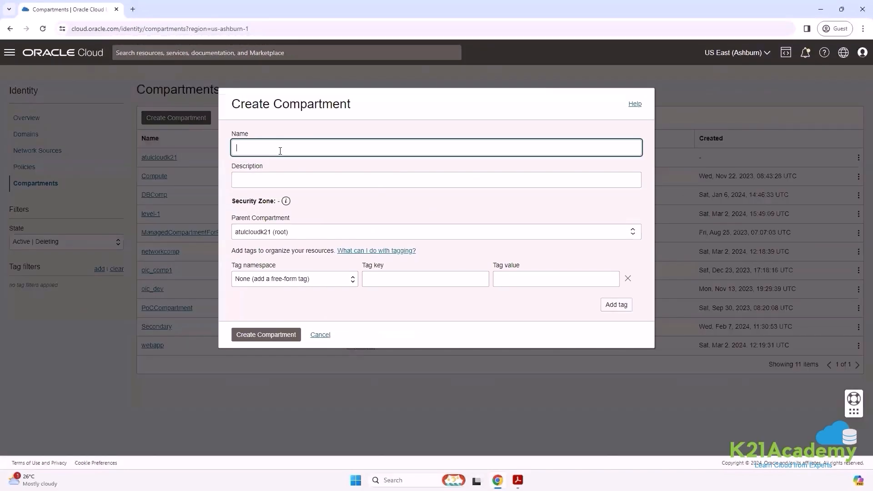
{"action": "left_click", "coordinate": [244, 178]}
{"action": "left_click", "coordinate": [277, 241]}
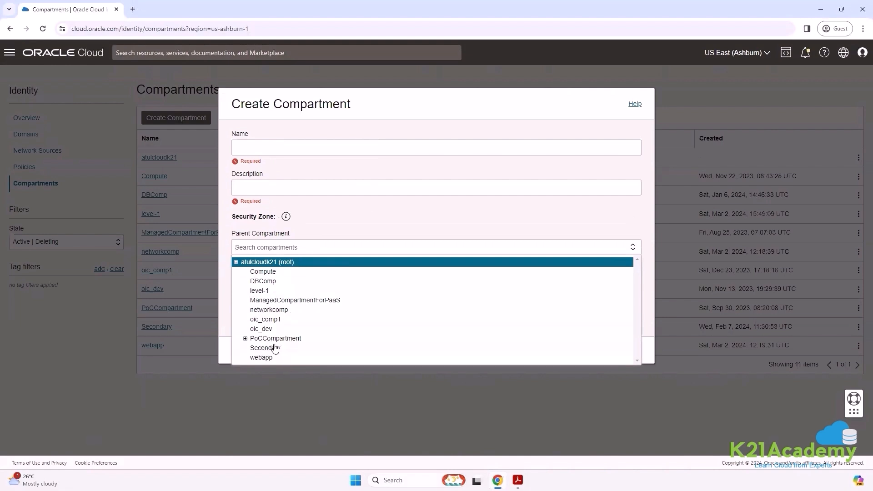
{"action": "left_click", "coordinate": [409, 221]}
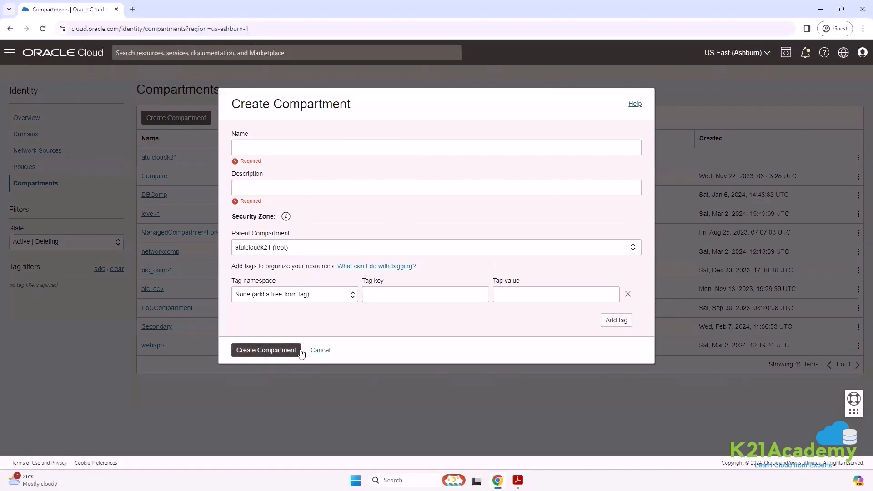
{"action": "left_click", "coordinate": [321, 351]}
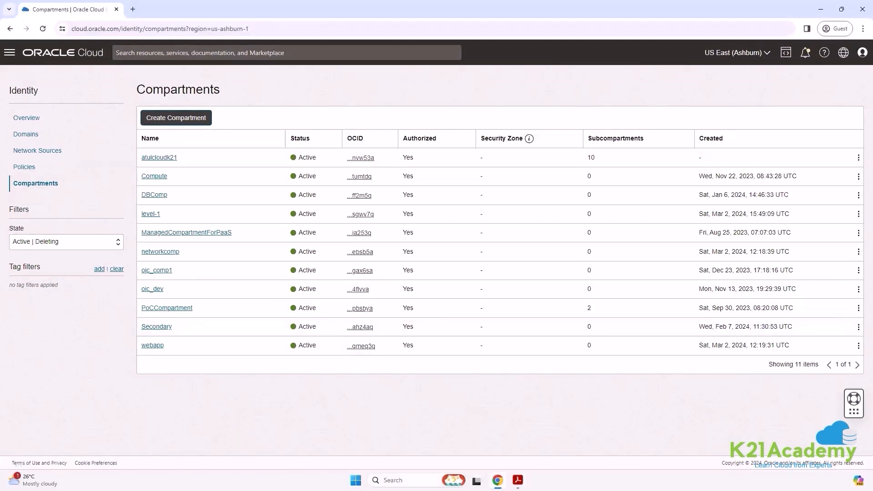
Switch back to the PDF guide in Acrobat and review the secondary compartment creation details
{"action": "left_click", "coordinate": [495, 479]}
{"action": "scroll", "coordinate": [211, 305], "scroll_direction": "down", "scroll_amount": 2}
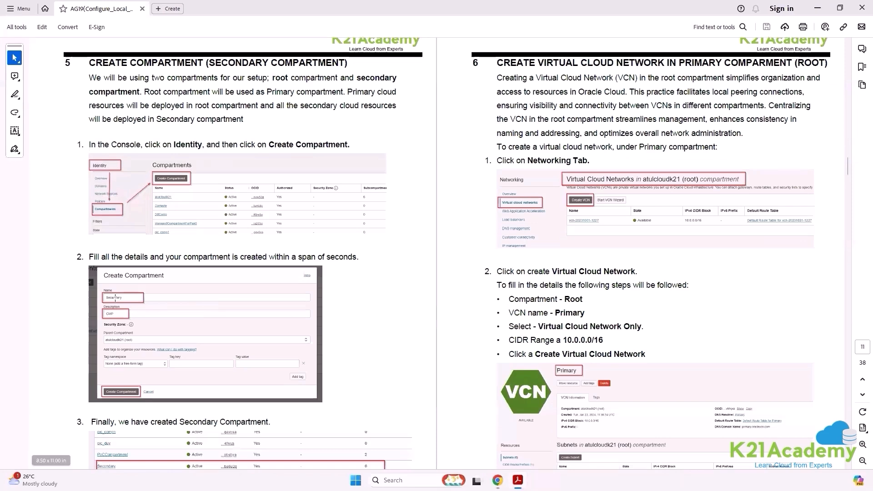
Review the guide's secondary compartment result and its section on creating a virtual cloud network in the primary (root) compartment
{"action": "scroll", "coordinate": [127, 310], "scroll_direction": "down", "scroll_amount": 2}
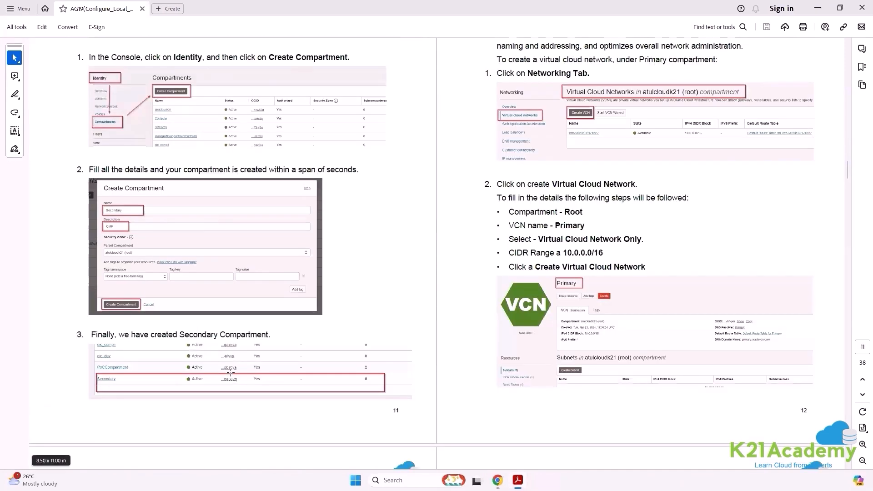
{"action": "scroll", "coordinate": [395, 340], "scroll_direction": "up", "scroll_amount": 2}
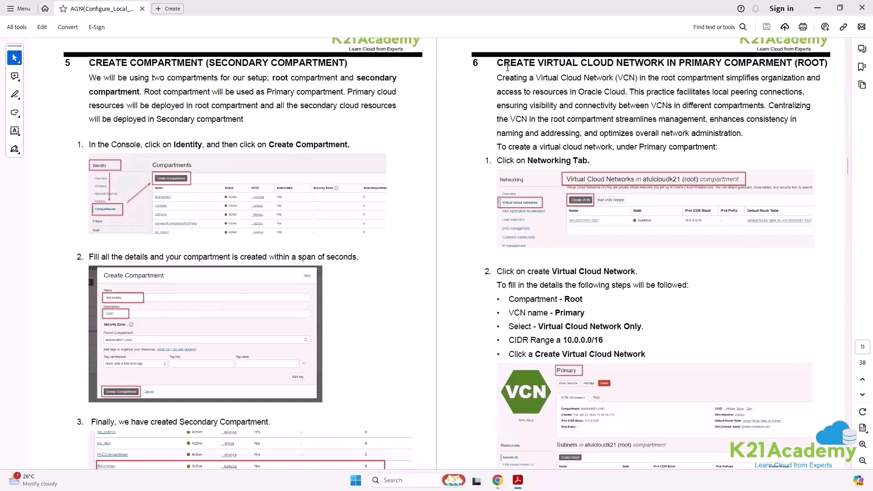
{"action": "left_click_drag", "start_coordinate": [498, 63], "coordinate": [769, 58]}
{"action": "double_click", "coordinate": [811, 60]}
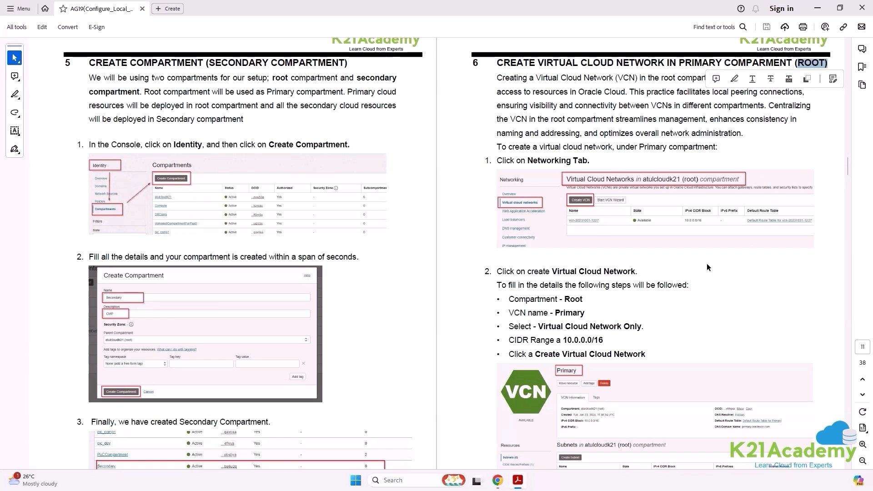
{"action": "scroll", "coordinate": [502, 288], "scroll_direction": "down", "scroll_amount": 2}
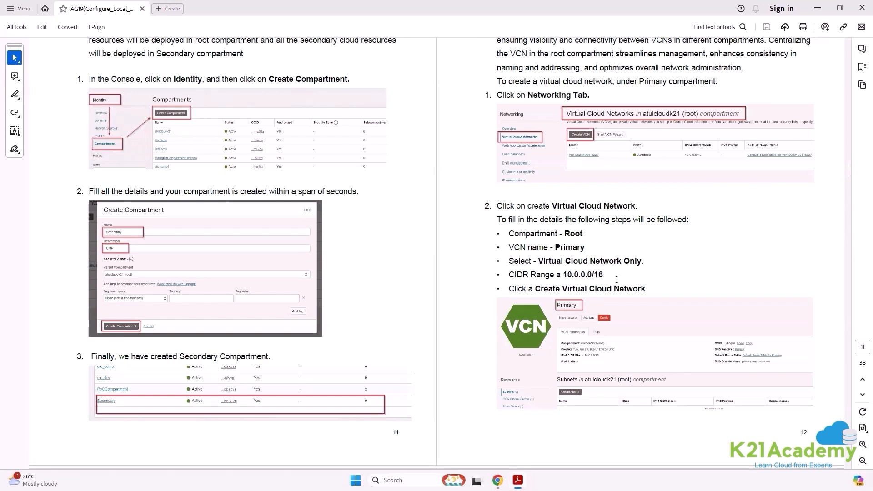
Switch to Oracle Cloud in Chrome and list the virtual cloud networks of the root compartment
{"action": "mouse_move", "coordinate": [497, 480]}
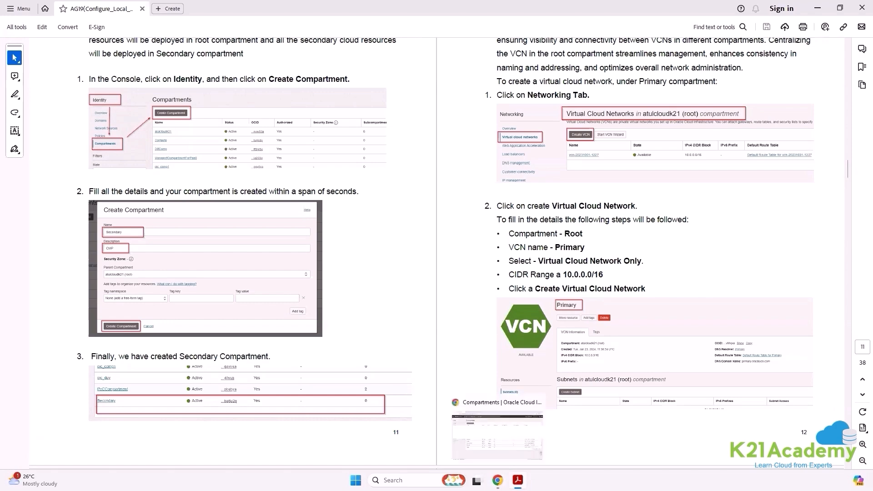
{"action": "left_click", "coordinate": [504, 440]}
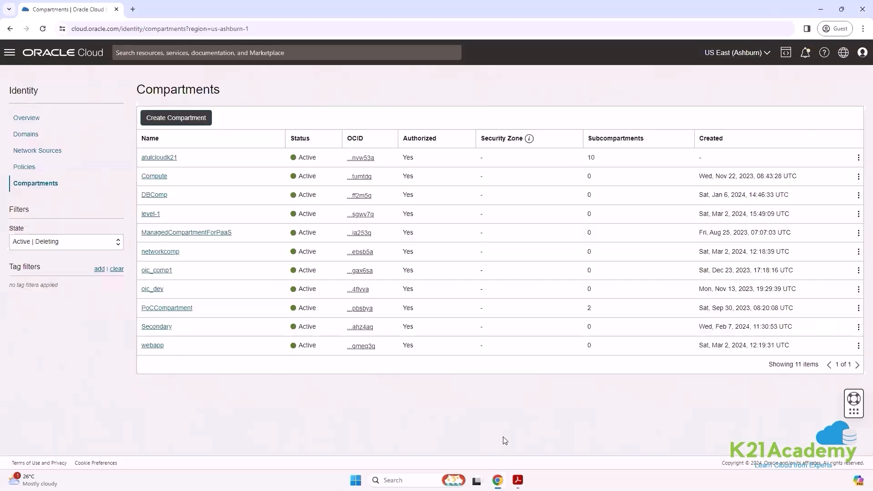
{"action": "left_click", "coordinate": [8, 56]}
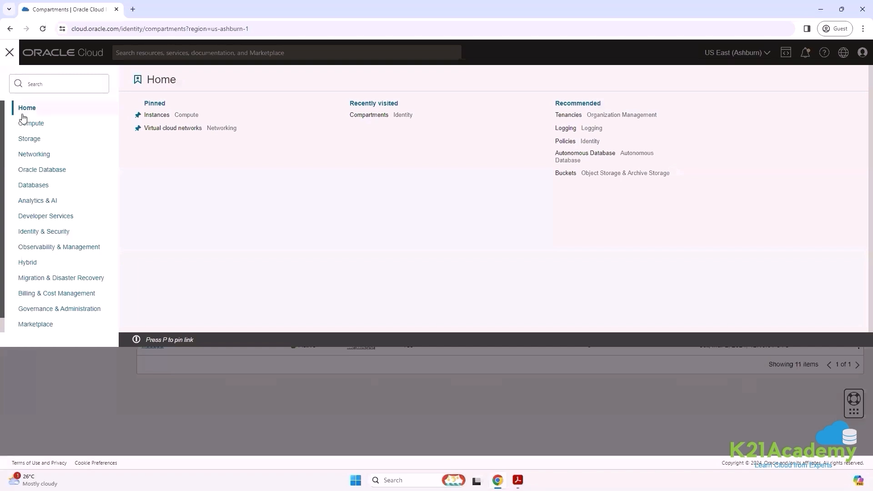
{"action": "left_click", "coordinate": [48, 158]}
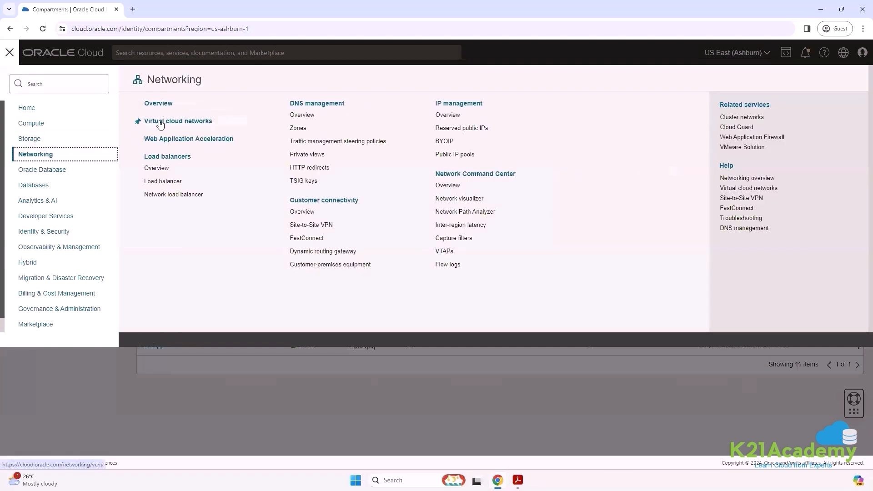
{"action": "left_click", "coordinate": [205, 126]}
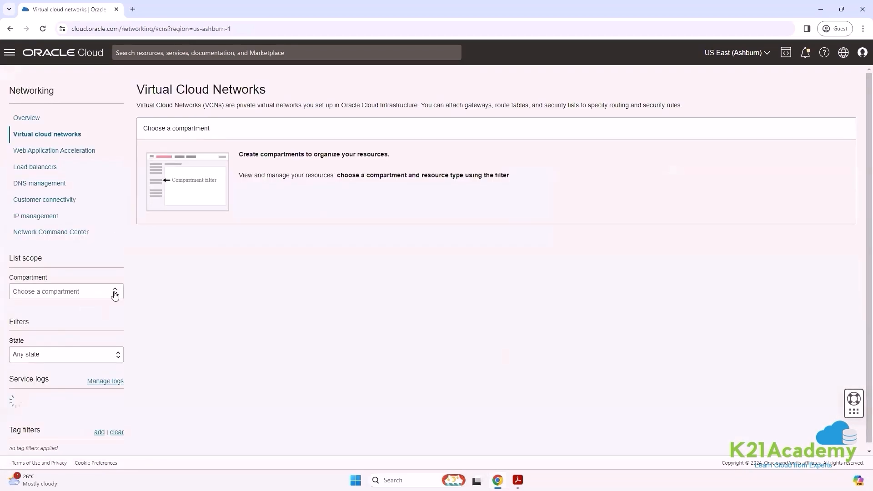
{"action": "left_click", "coordinate": [117, 290]}
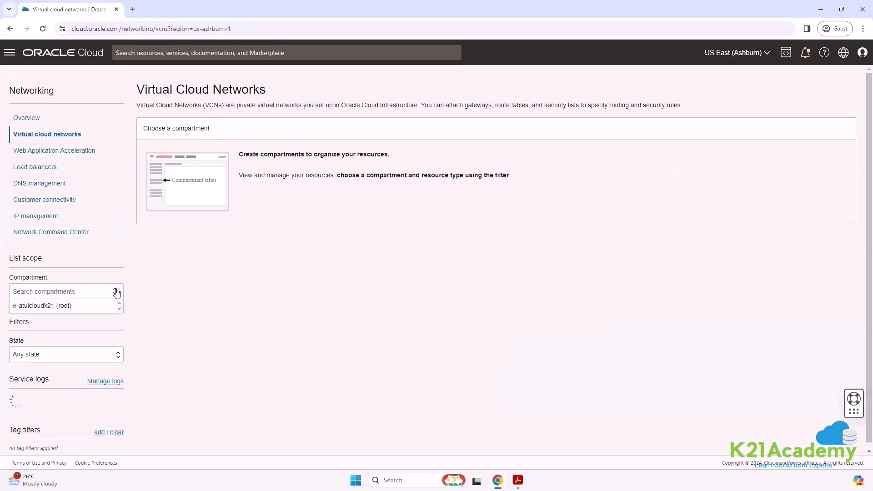
{"action": "left_click", "coordinate": [58, 305]}
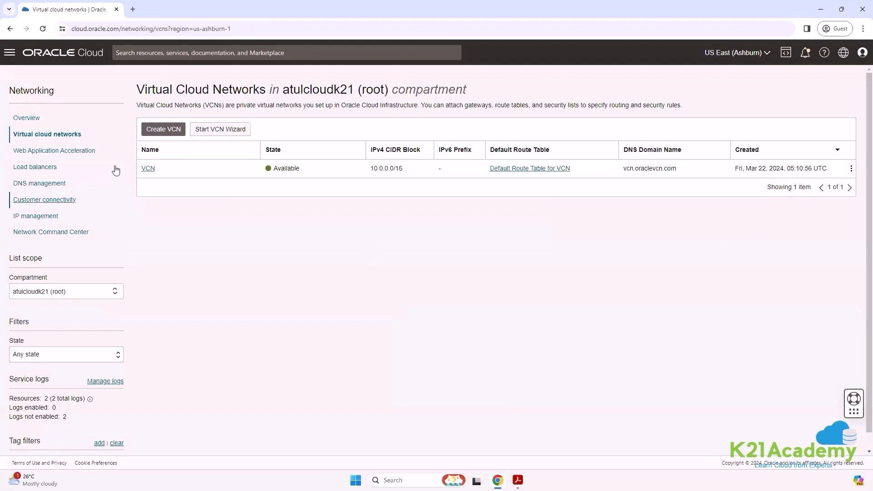
Inspect the existing VCN's IPv4 CIDR block, subnets and gateway resources, and return to the virtual cloud networks list
{"action": "left_click", "coordinate": [150, 172]}
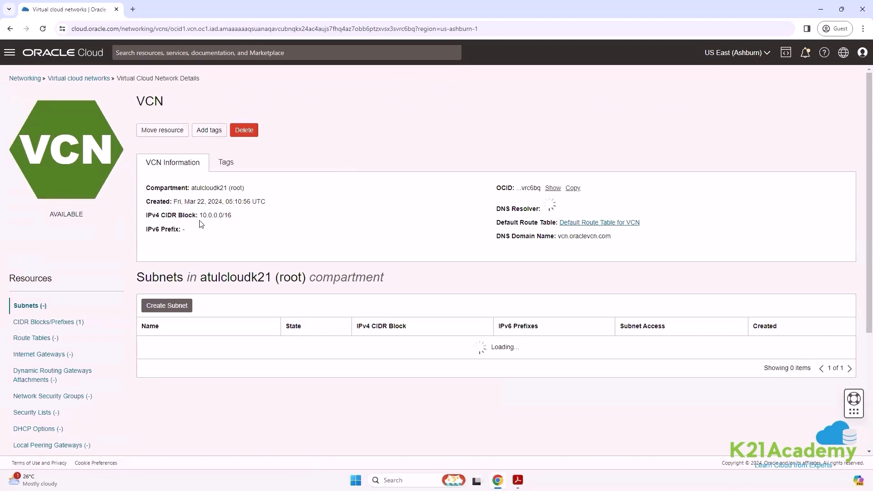
{"action": "left_click_drag", "start_coordinate": [202, 216], "coordinate": [240, 218]}
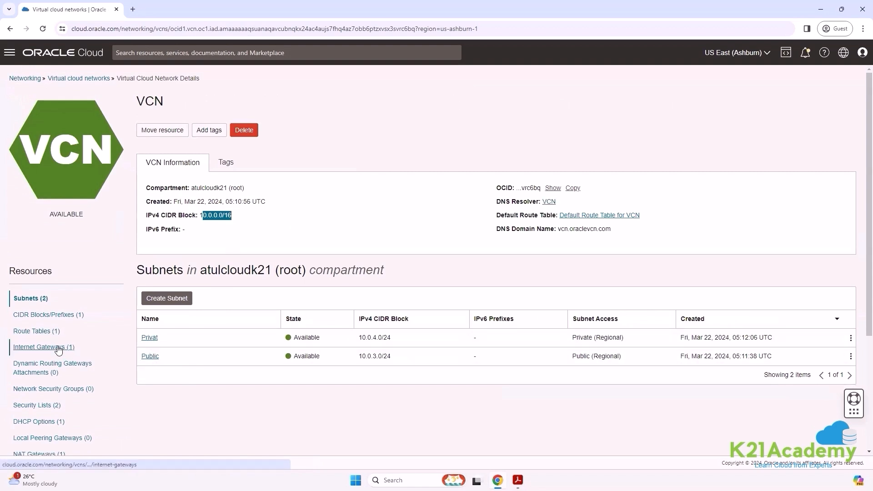
{"action": "scroll", "coordinate": [58, 349], "scroll_direction": "down", "scroll_amount": 1}
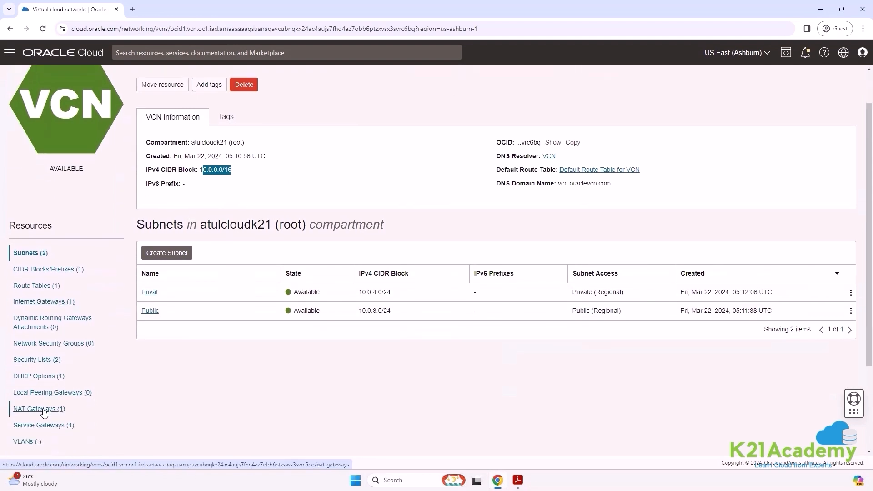
{"action": "scroll", "coordinate": [107, 193], "scroll_direction": "up", "scroll_amount": 1}
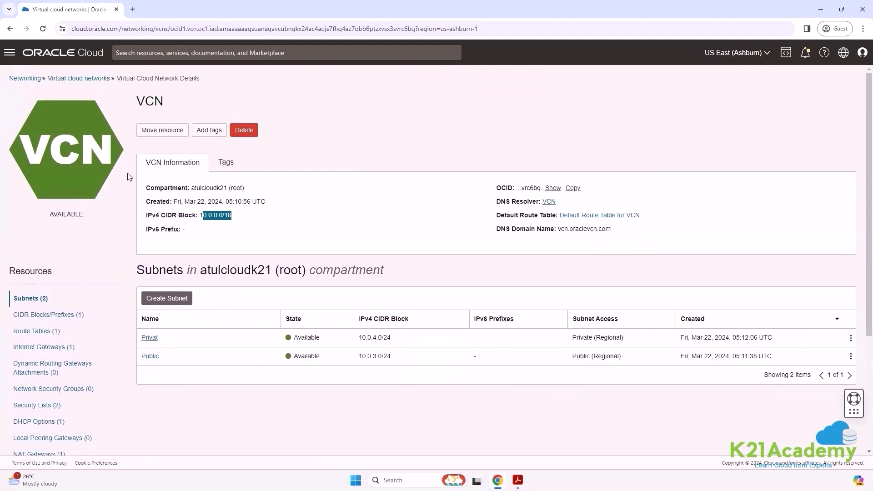
{"action": "left_click", "coordinate": [92, 79]}
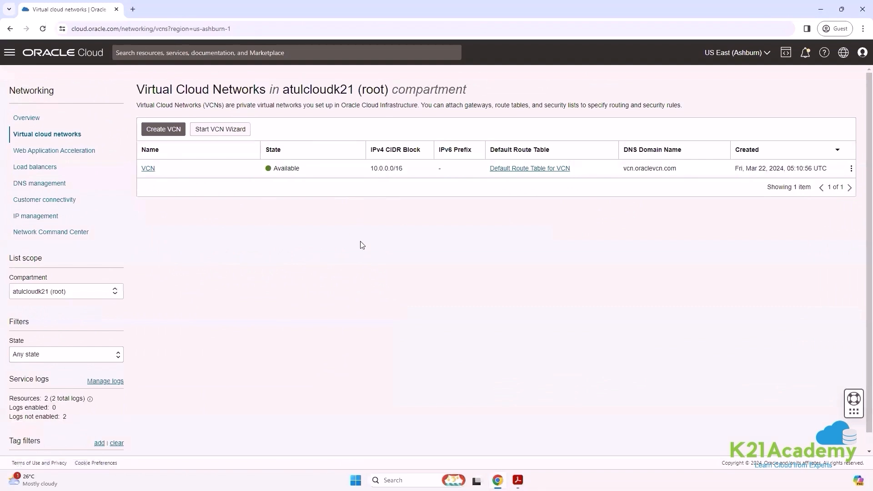
Check the VCN name, type and CIDR range in the PDF guide and return to Oracle Cloud
{"action": "key", "text": "alt+Tab"}
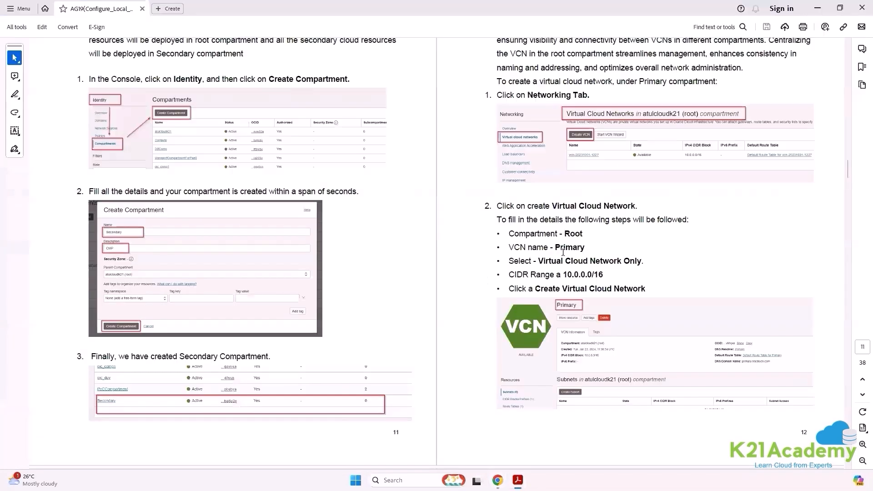
{"action": "scroll", "coordinate": [610, 263], "scroll_direction": "down", "scroll_amount": 2}
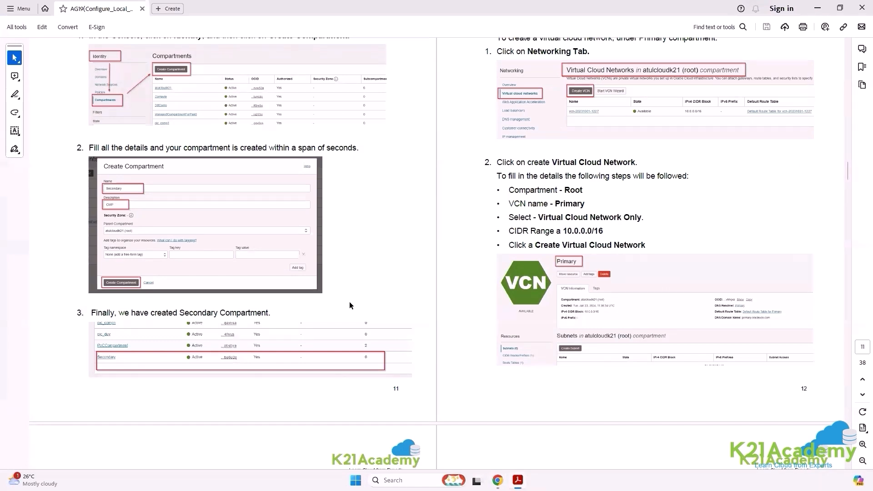
{"action": "key", "text": "alt+Tab"}
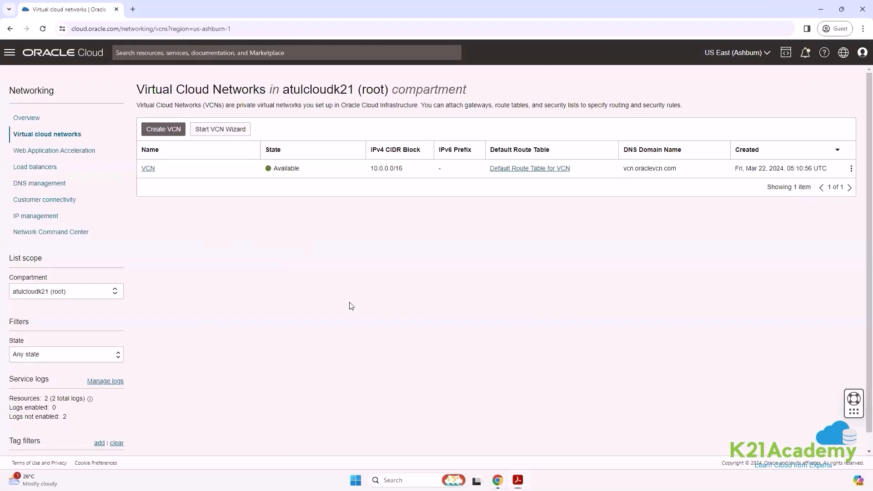
Start creating a virtual cloud network in the root compartment and name it PrimaryVCN
{"action": "left_click", "coordinate": [172, 132]}
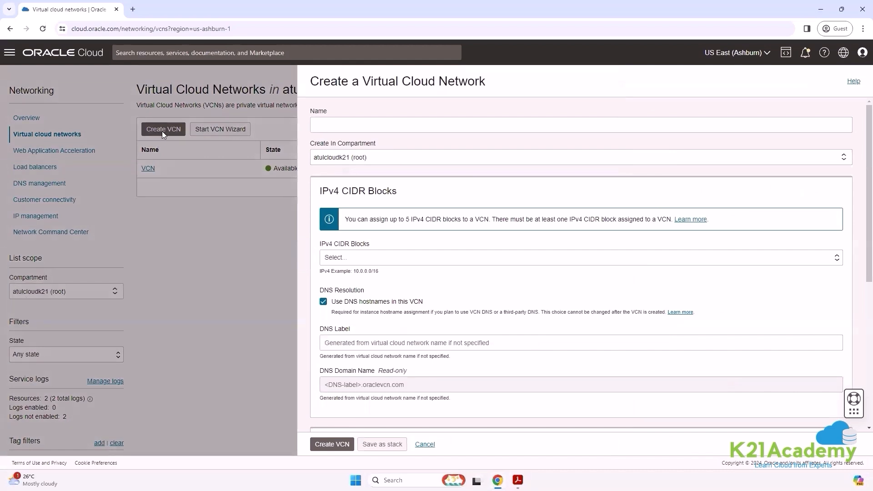
{"action": "left_click", "coordinate": [404, 129]}
{"action": "type", "text": "Primar"}
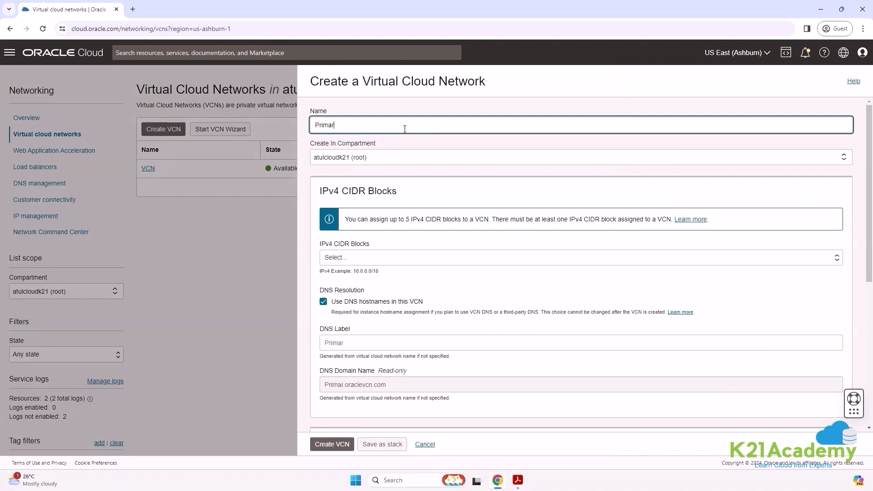
{"action": "type", "text": "yVCN"}
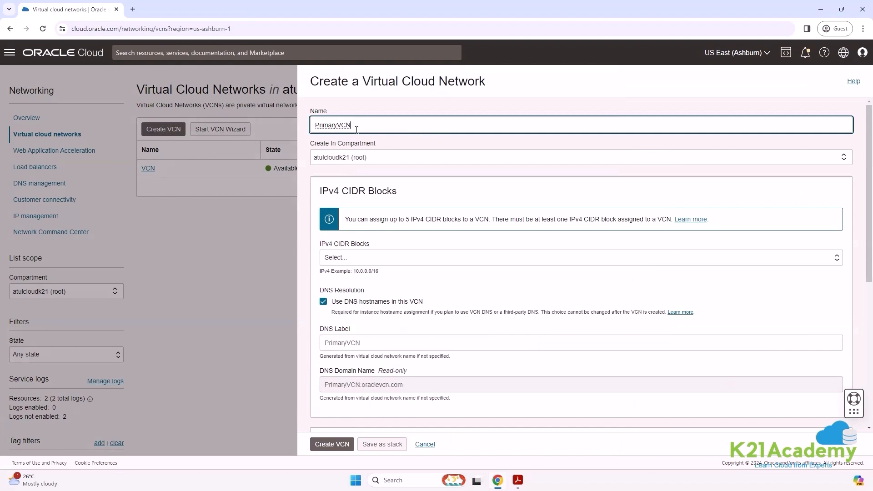
{"action": "scroll", "coordinate": [407, 256], "scroll_direction": "down", "scroll_amount": 1}
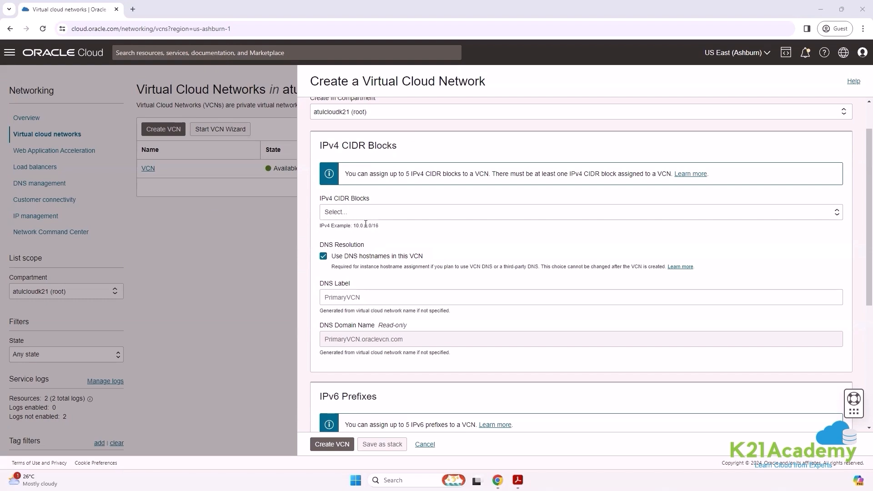
{"action": "left_click", "coordinate": [133, 9]}
{"action": "type", "text": "https://www.ipaddressguide.com/cidr"}
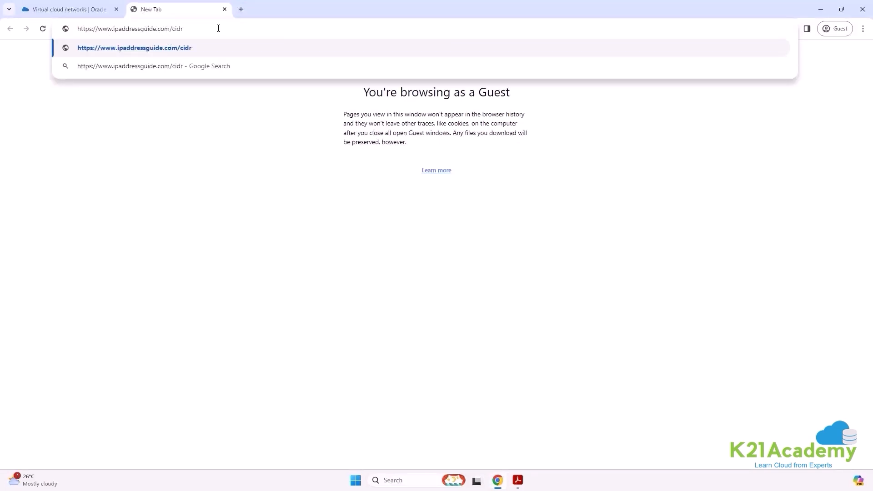
{"action": "key", "text": "Return"}
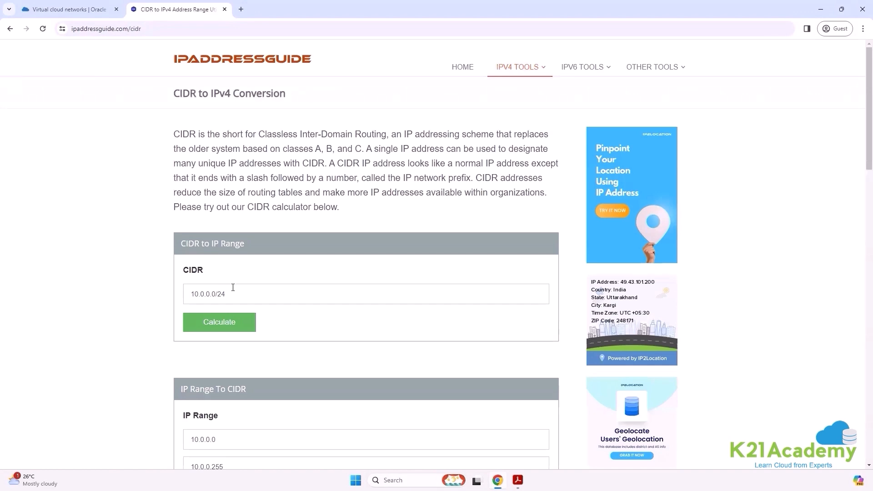
{"action": "key", "text": "shift+Left"}
{"action": "key", "text": "shift+Left"}
{"action": "type", "text": "16"}
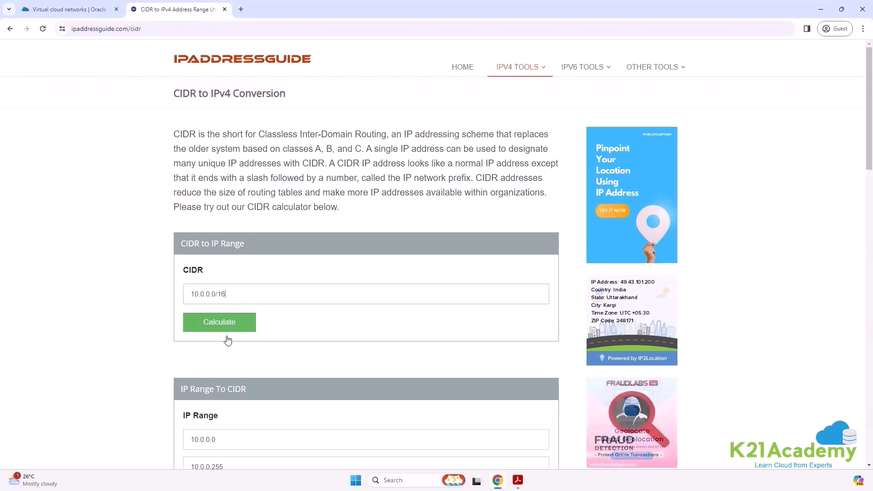
{"action": "left_click", "coordinate": [217, 326]}
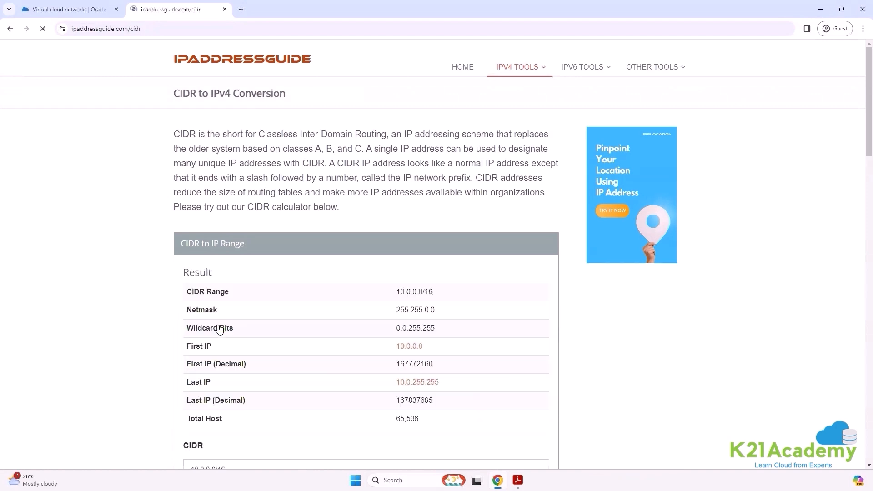
Examine the calculated first IP, last IP and total host count for the CIDR range
{"action": "left_click_drag", "start_coordinate": [182, 349], "coordinate": [427, 353]}
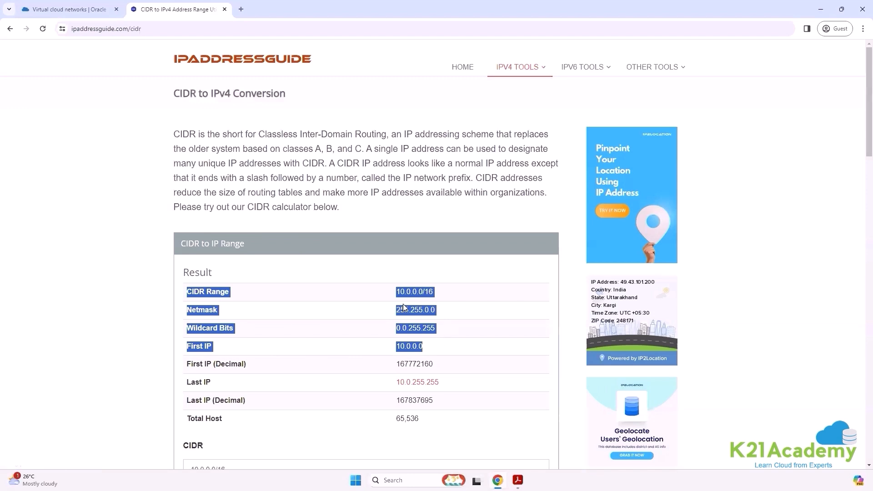
{"action": "left_click_drag", "start_coordinate": [186, 382], "coordinate": [423, 393]}
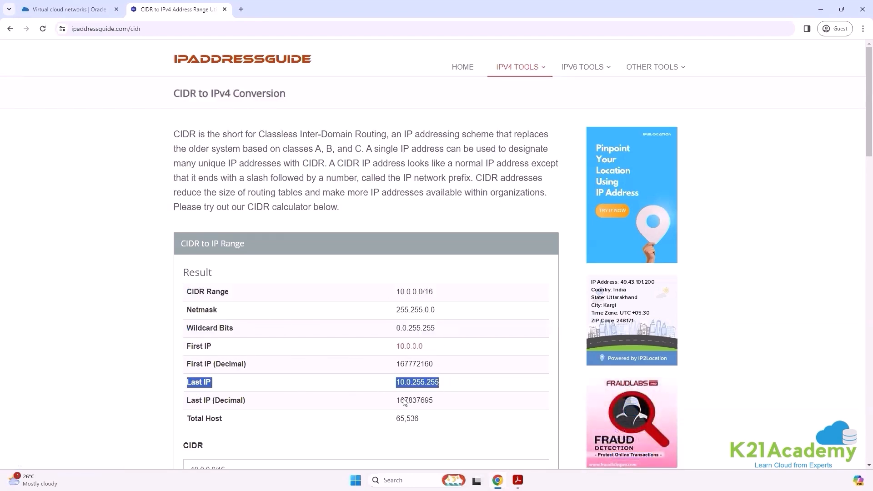
{"action": "left_click_drag", "start_coordinate": [190, 419], "coordinate": [322, 422]}
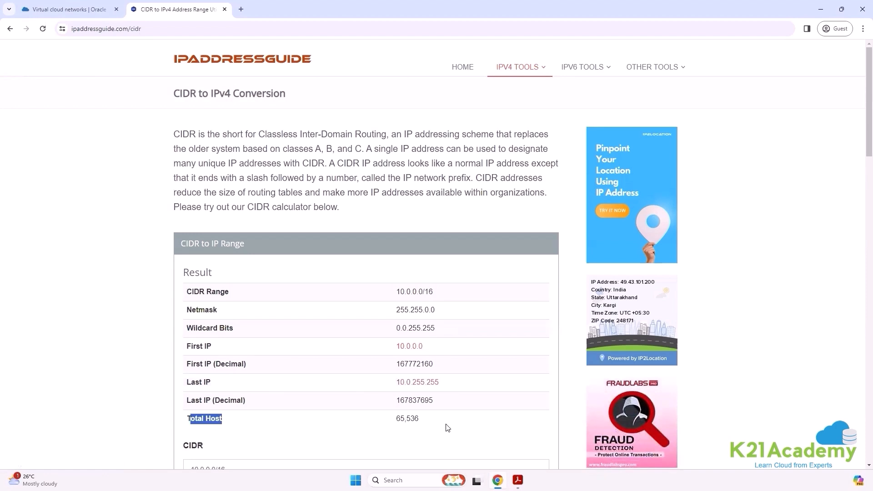
{"action": "left_click_drag", "start_coordinate": [423, 420], "coordinate": [395, 419]}
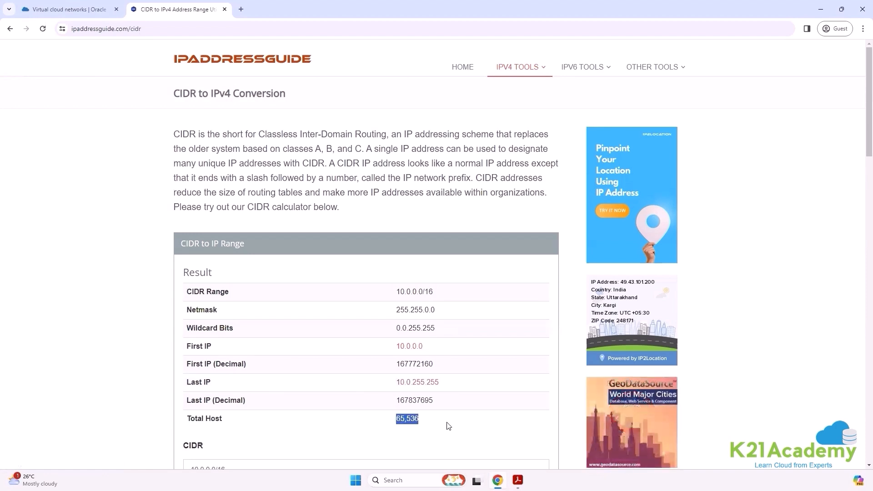
{"action": "scroll", "coordinate": [227, 300], "scroll_direction": "down", "scroll_amount": 4}
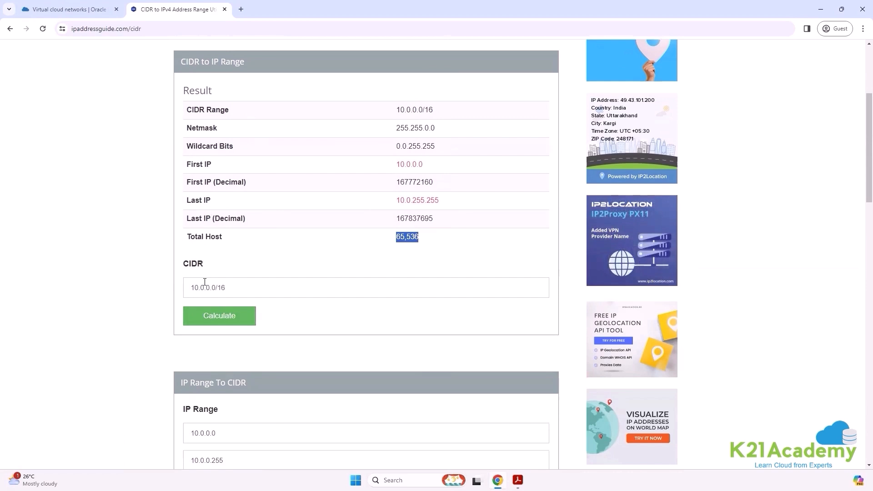
Return to the Oracle Cloud VCN form, enter 16.0.0.0/16 as the IPv4 CIDR block and copy the value
{"action": "left_click_drag", "start_coordinate": [226, 288], "coordinate": [169, 293]}
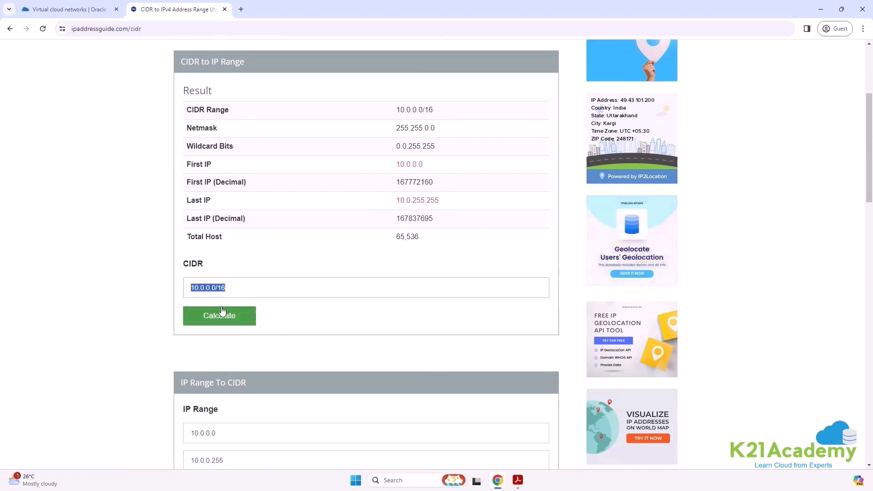
{"action": "left_click", "coordinate": [37, 5]}
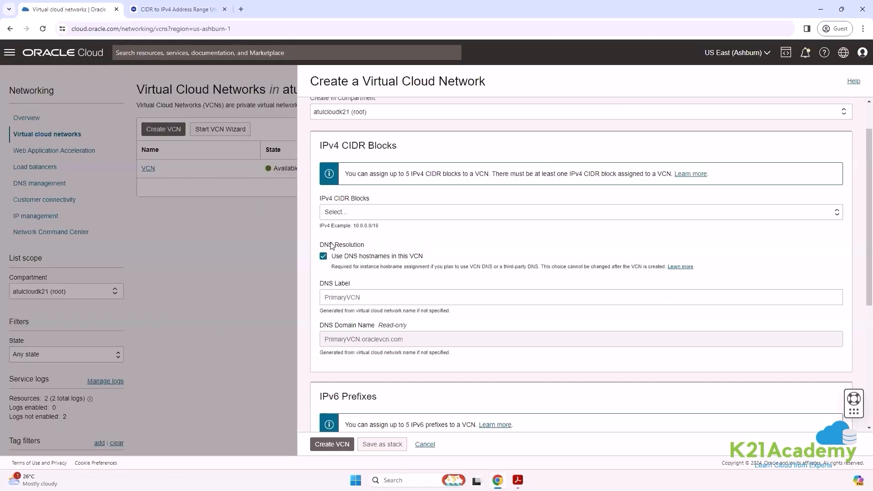
{"action": "left_click", "coordinate": [371, 213]}
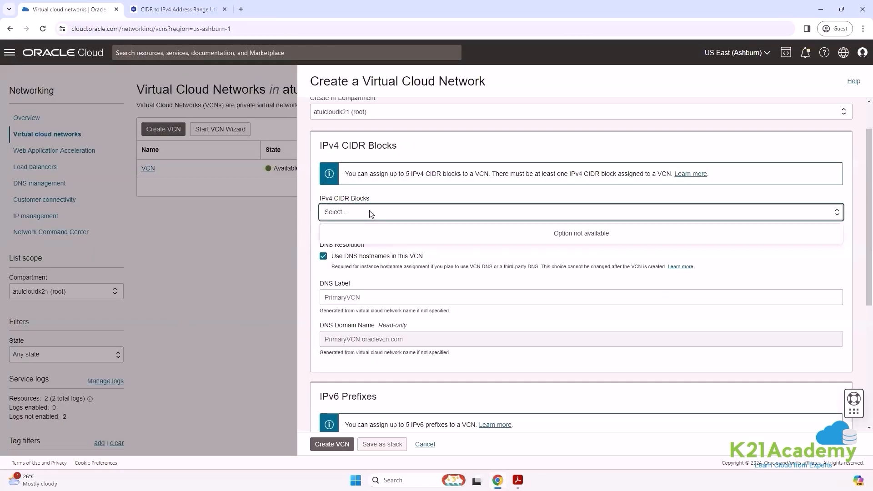
{"action": "type", "text": "1"}
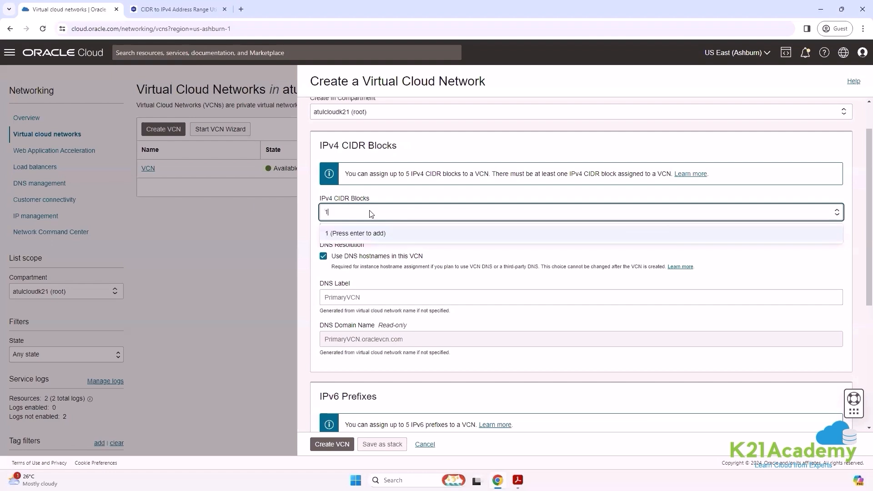
{"action": "type", "text": "6.0.0.0/16"}
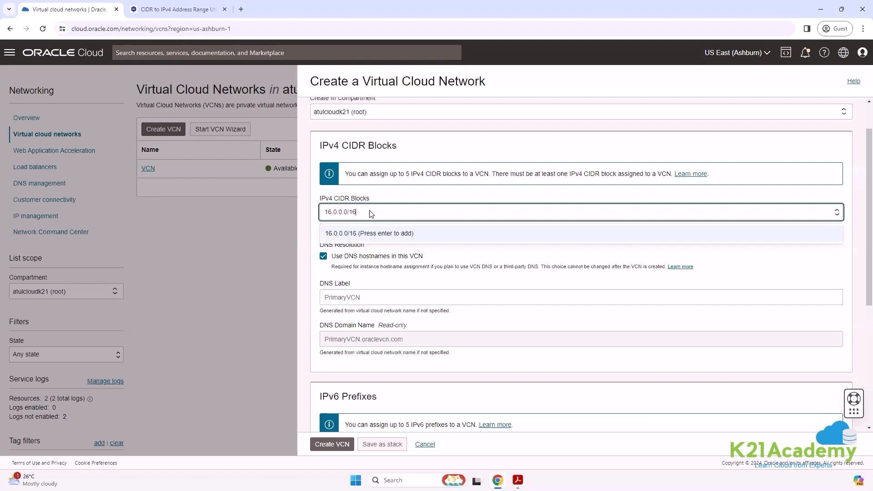
{"action": "key", "text": "ctrl+a"}
{"action": "key", "text": "ctrl+c"}
Calculate the IP range for the copied 16.0.0.0/16 on the IP address guide page and check the total host count
{"action": "left_click", "coordinate": [178, 10]}
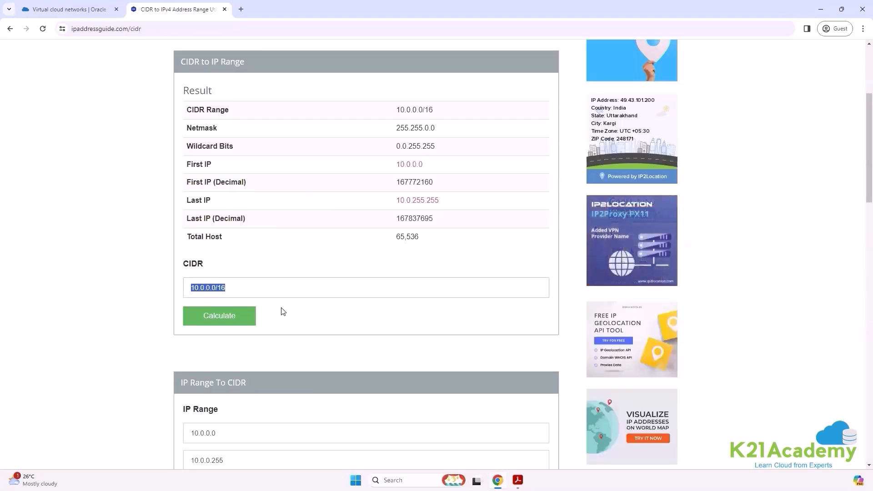
{"action": "key", "text": "ctrl+v"}
{"action": "left_click", "coordinate": [240, 316]}
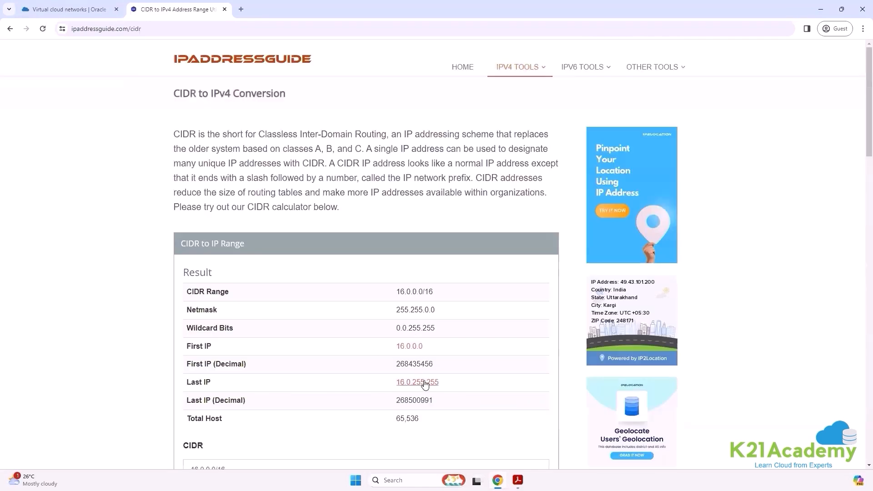
{"action": "left_click_drag", "start_coordinate": [385, 421], "coordinate": [428, 422]}
Review the remaining options of the VCN form in Oracle Cloud, and check the CIDR range instruction in the PDF guide before returning
{"action": "left_click", "coordinate": [81, 11]}
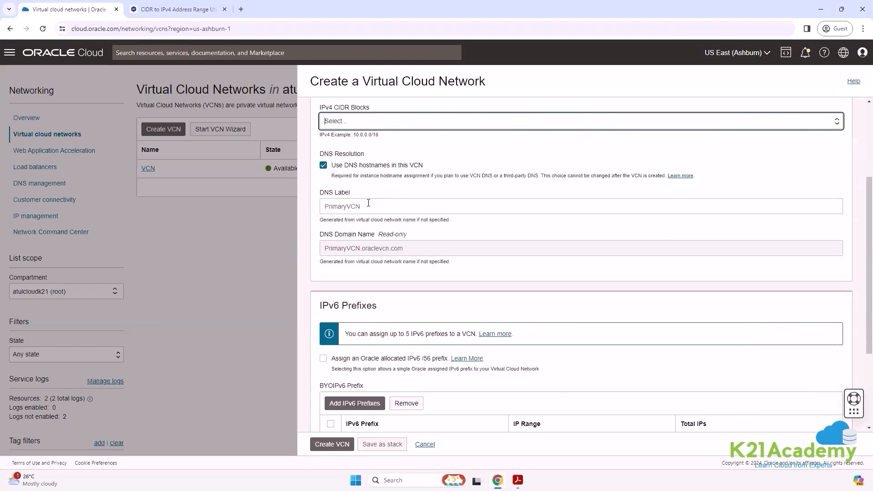
{"action": "scroll", "coordinate": [369, 203], "scroll_direction": "down", "scroll_amount": 3}
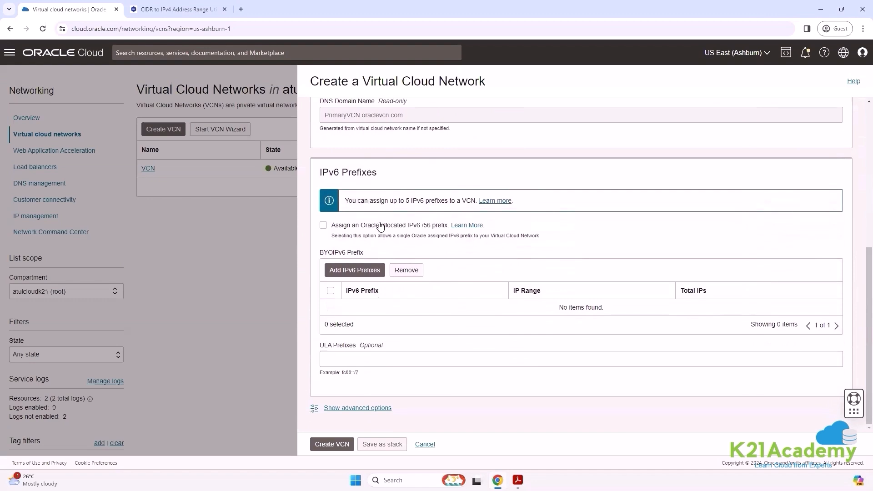
{"action": "scroll", "coordinate": [380, 226], "scroll_direction": "up", "scroll_amount": 6}
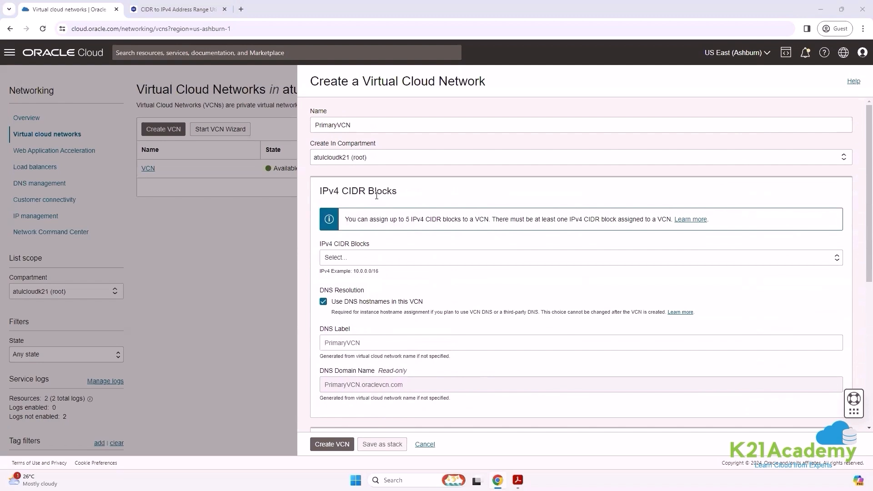
{"action": "key", "text": "alt+Tab"}
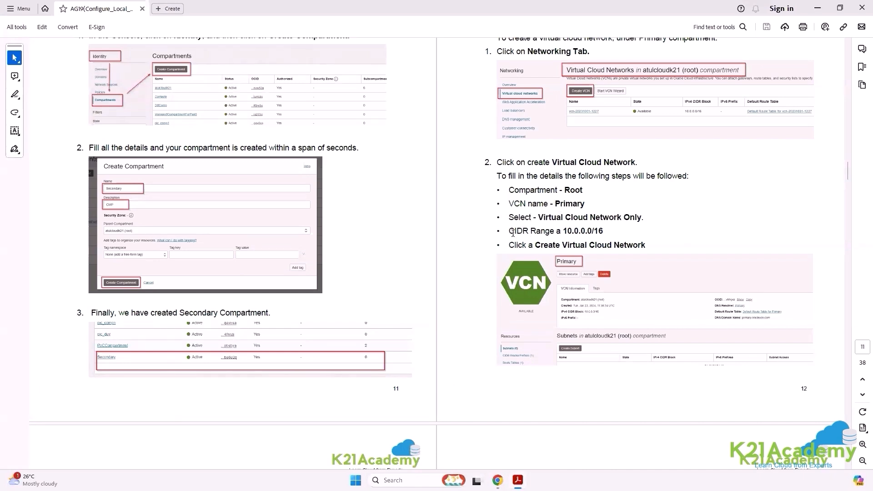
{"action": "left_click_drag", "start_coordinate": [565, 230], "coordinate": [610, 230]}
{"action": "left_click", "coordinate": [537, 248]}
{"action": "key", "text": "alt+Tab"}
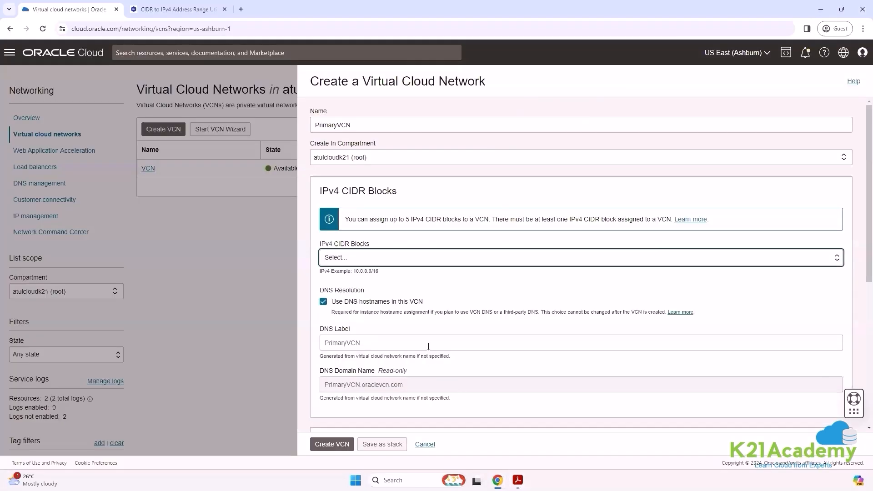
Add 16.0.0.0/16 as the IPv4 CIDR block of PrimaryVCN and create the VCN
{"action": "scroll", "coordinate": [347, 237], "scroll_direction": "down", "scroll_amount": 1}
{"action": "scroll", "coordinate": [367, 241], "scroll_direction": "up", "scroll_amount": 1}
{"action": "key", "text": "ctrl+v"}
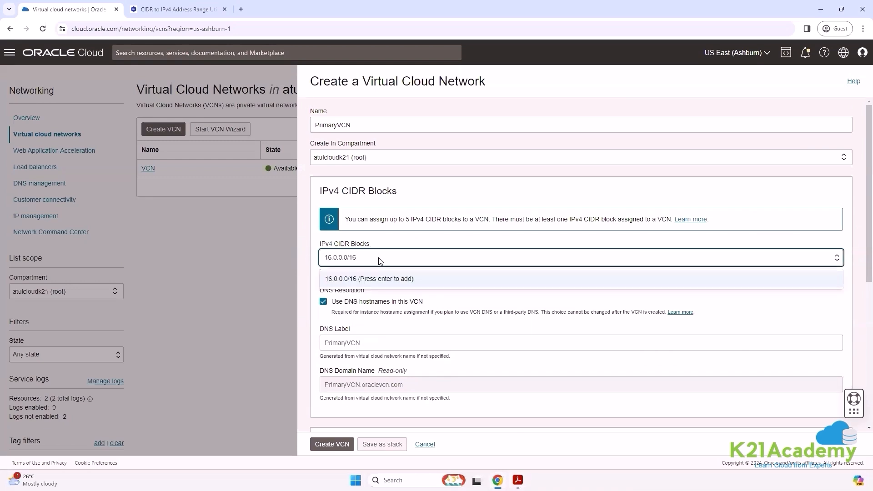
{"action": "left_click", "coordinate": [392, 279]}
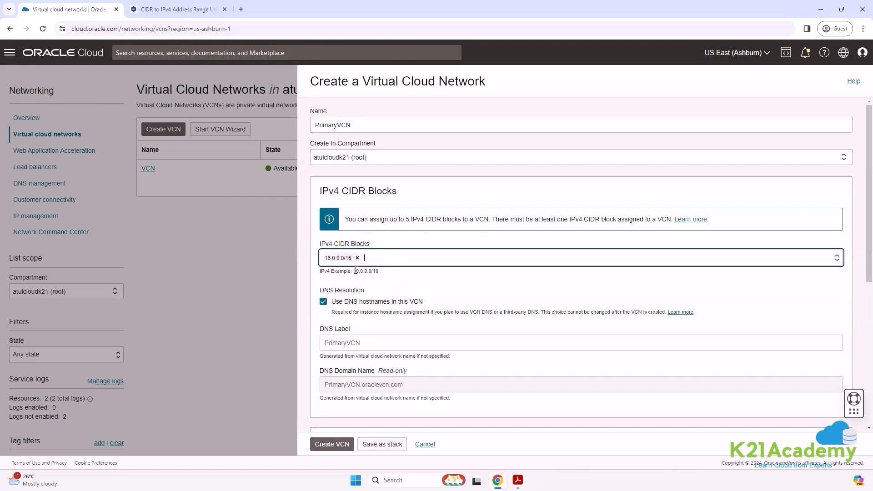
{"action": "scroll", "coordinate": [316, 291], "scroll_direction": "down", "scroll_amount": 6}
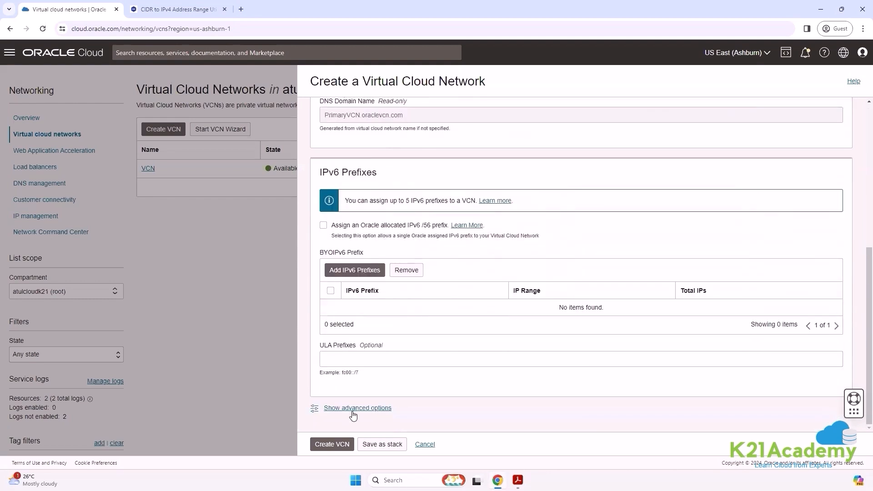
{"action": "left_click", "coordinate": [342, 446]}
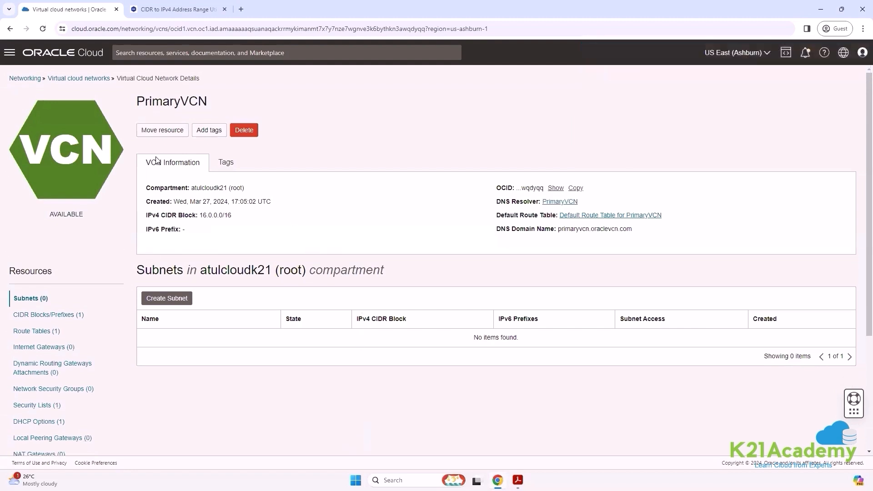
Review the details and resource list of PrimaryVCN, and read the public subnet settings in the PDF guide
{"action": "double_click", "coordinate": [175, 104]}
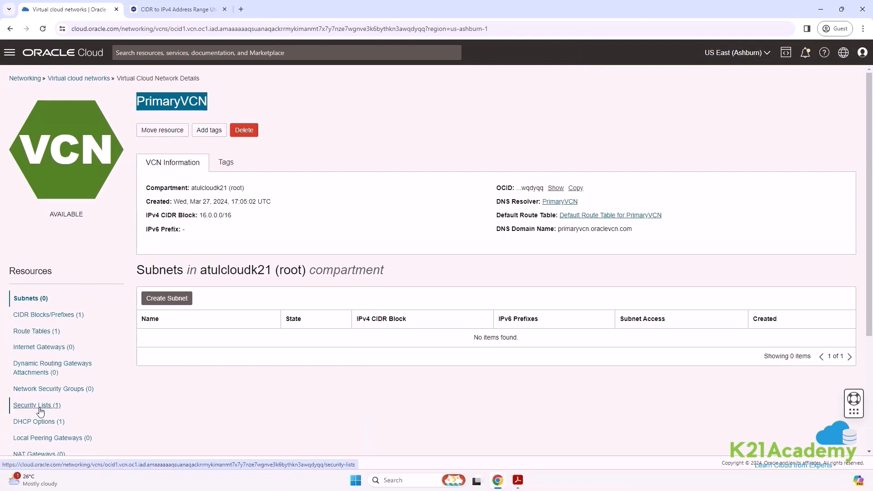
{"action": "scroll", "coordinate": [50, 413], "scroll_direction": "down", "scroll_amount": 3}
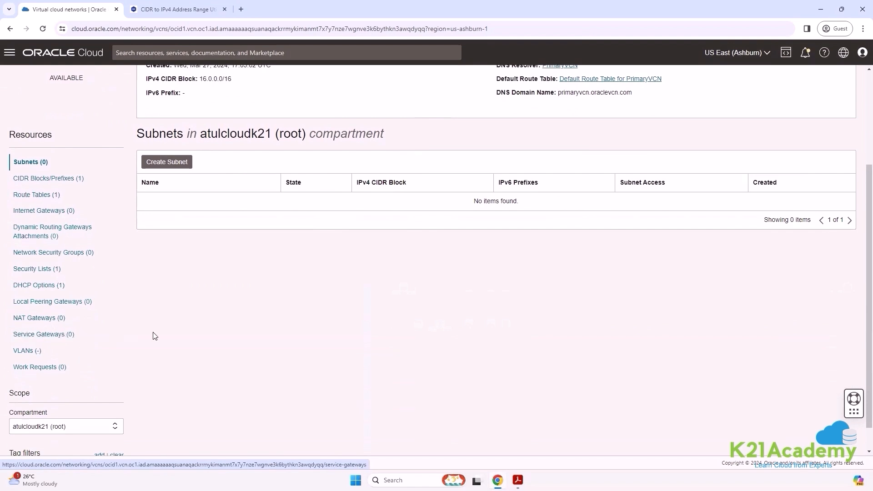
{"action": "scroll", "coordinate": [297, 338], "scroll_direction": "up", "scroll_amount": 3}
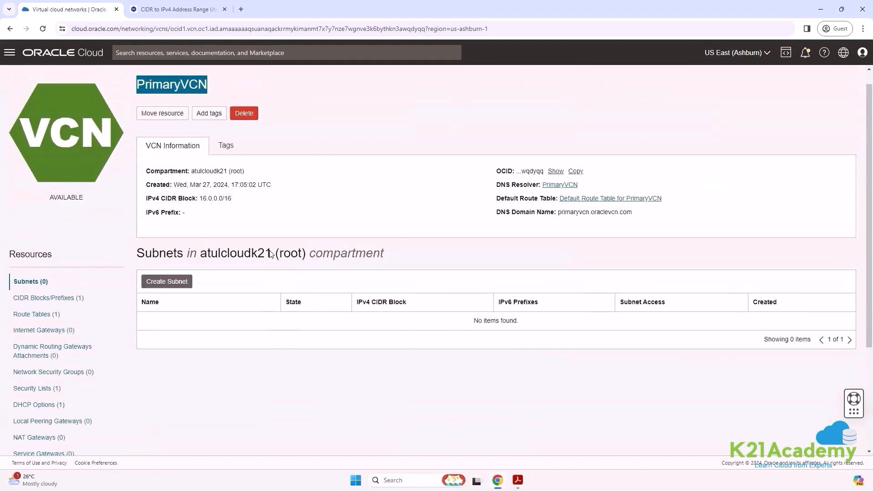
{"action": "key", "text": "alt+Tab"}
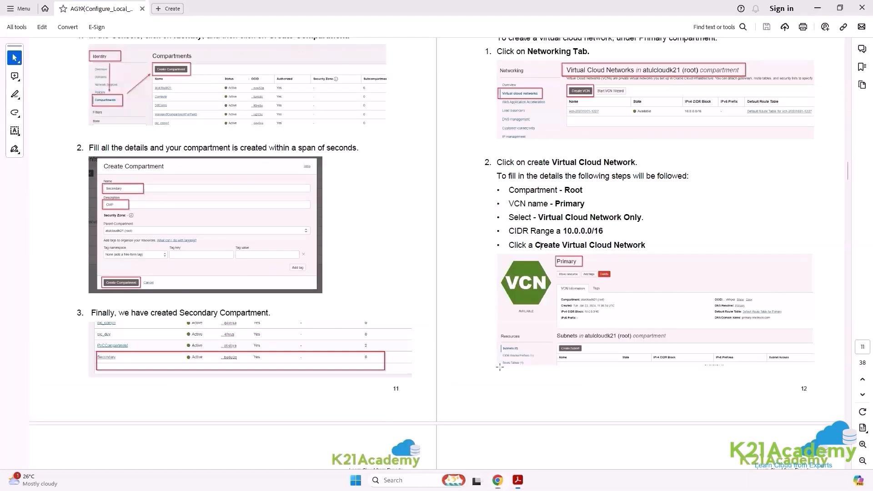
{"action": "scroll", "coordinate": [138, 325], "scroll_direction": "down", "scroll_amount": 4}
{"action": "scroll", "coordinate": [142, 331], "scroll_direction": "down", "scroll_amount": 5}
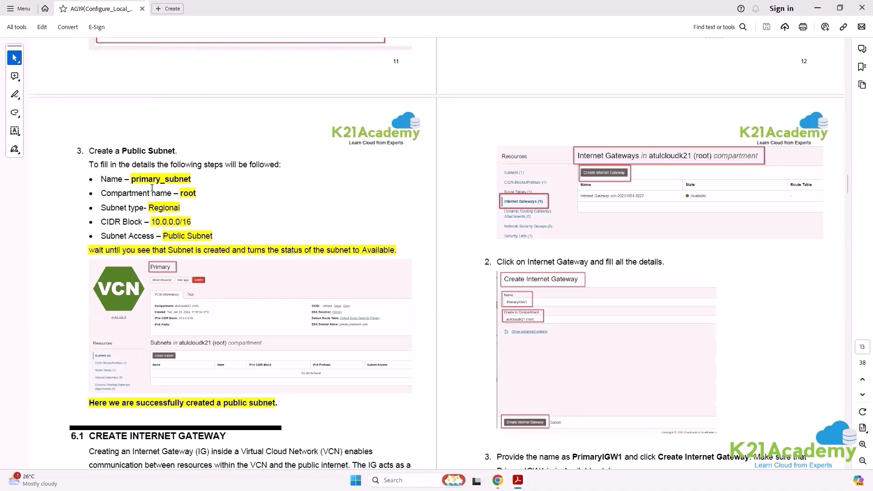
{"action": "left_click_drag", "start_coordinate": [138, 179], "coordinate": [148, 180]}
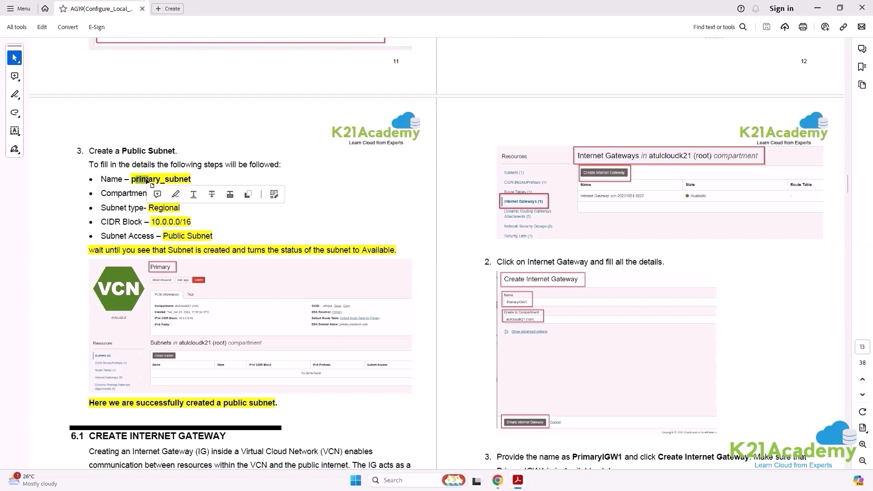
{"action": "left_click", "coordinate": [203, 177]}
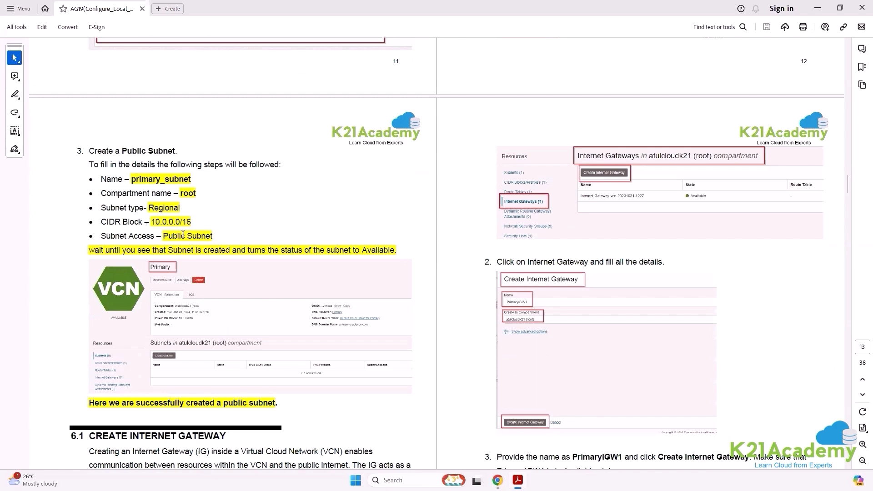
{"action": "left_click_drag", "start_coordinate": [166, 236], "coordinate": [213, 236]}
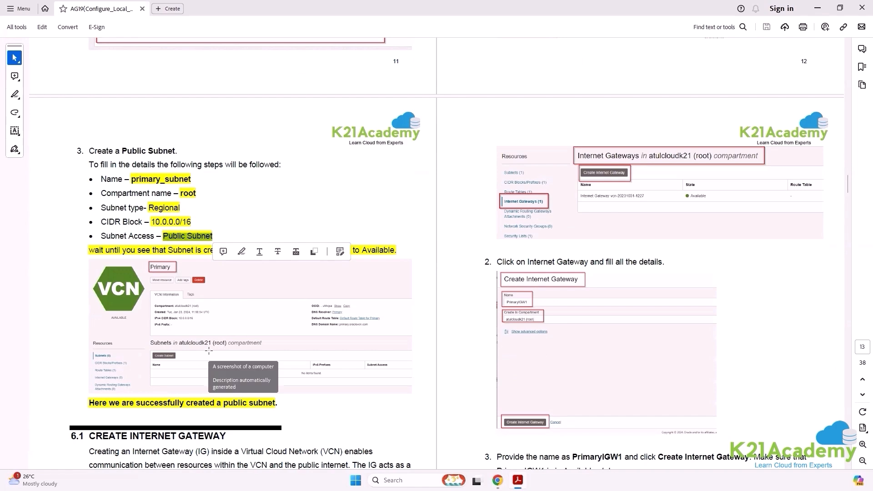
Switch back to Oracle Cloud and start creating a subnet in PrimaryVCN with the name PublicSubnet
{"action": "key", "text": "alt+Tab"}
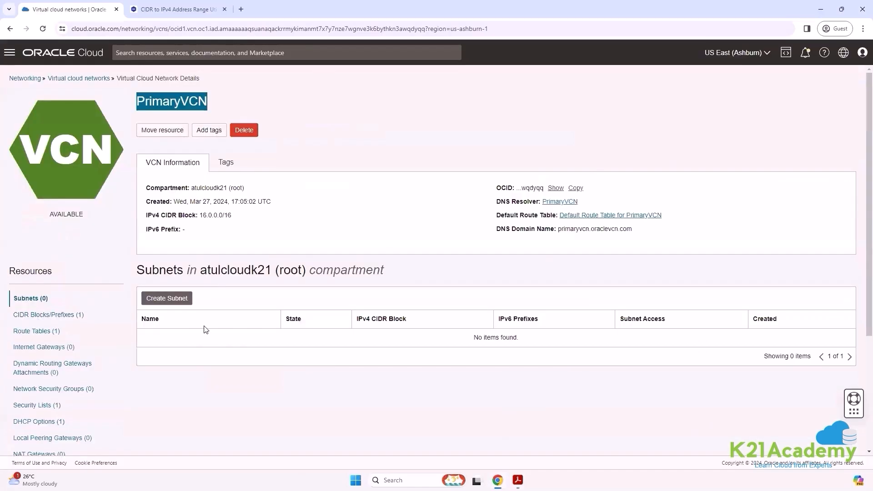
{"action": "left_click", "coordinate": [173, 301]}
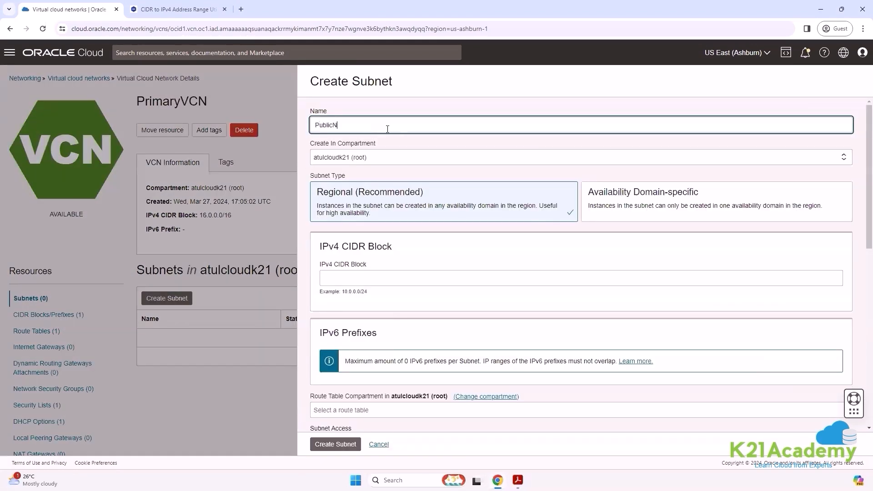
{"action": "type", "text": "PublicSubnet"}
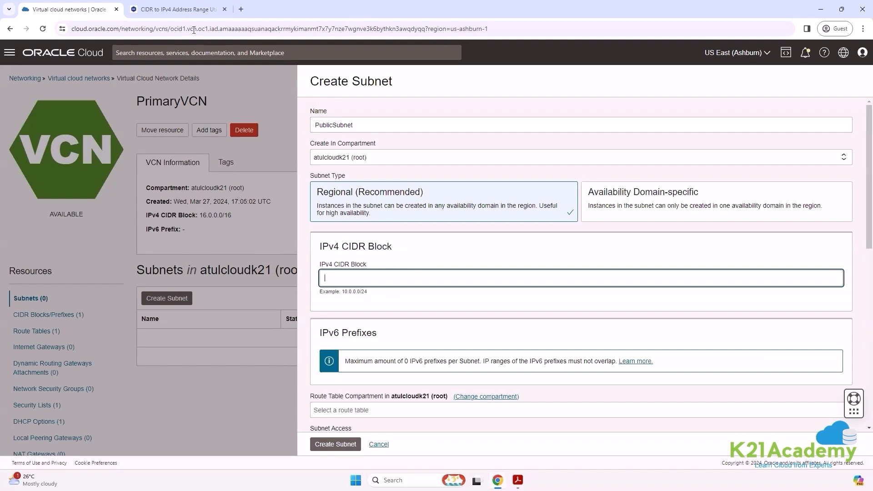
Calculate the IP range for 16.0.0.0/24 on the IP address guide page
{"action": "left_click", "coordinate": [186, 12]}
{"action": "scroll", "coordinate": [298, 359], "scroll_direction": "down", "scroll_amount": 3}
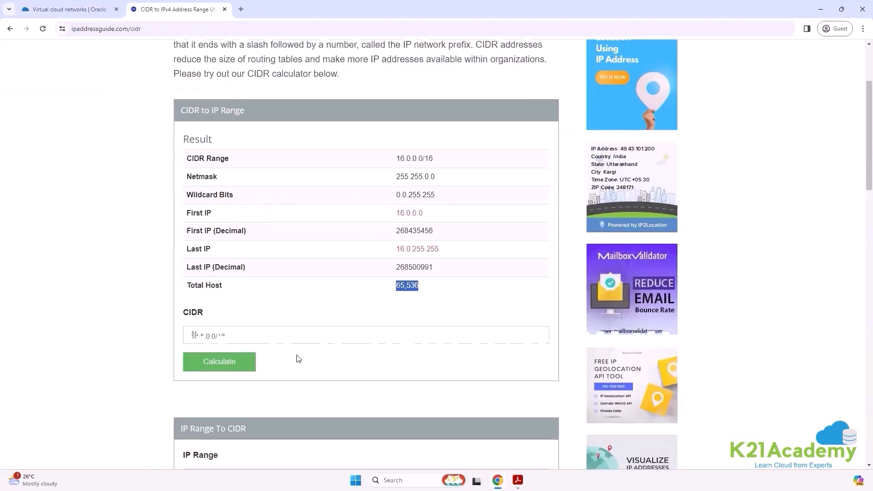
{"action": "left_click", "coordinate": [251, 325]}
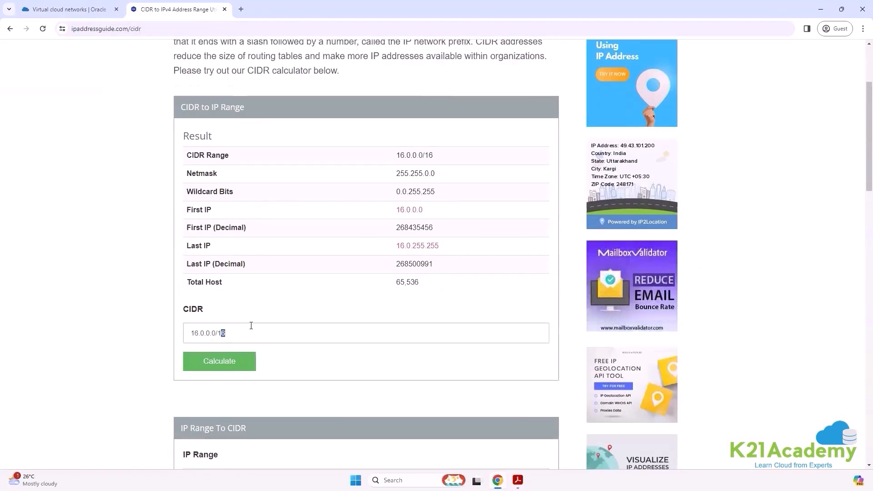
{"action": "type", "text": "24"}
{"action": "left_click", "coordinate": [210, 361]}
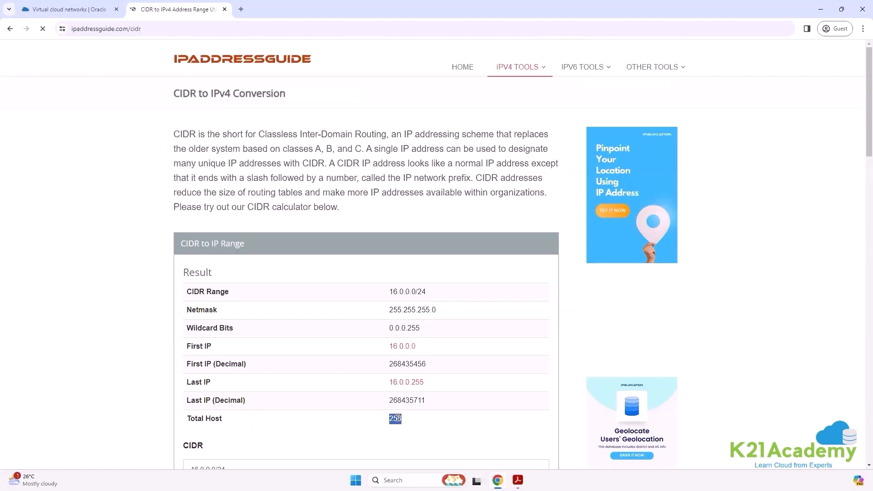
Copy 16.0.0.0/24 from the CIDR calculator and set it as the IPv4 CIDR block of the subnet in Oracle Cloud
{"action": "scroll", "coordinate": [318, 380], "scroll_direction": "down", "scroll_amount": 2}
{"action": "left_click_drag", "start_coordinate": [268, 380], "coordinate": [181, 377]}
{"action": "key", "text": "ctrl+c"}
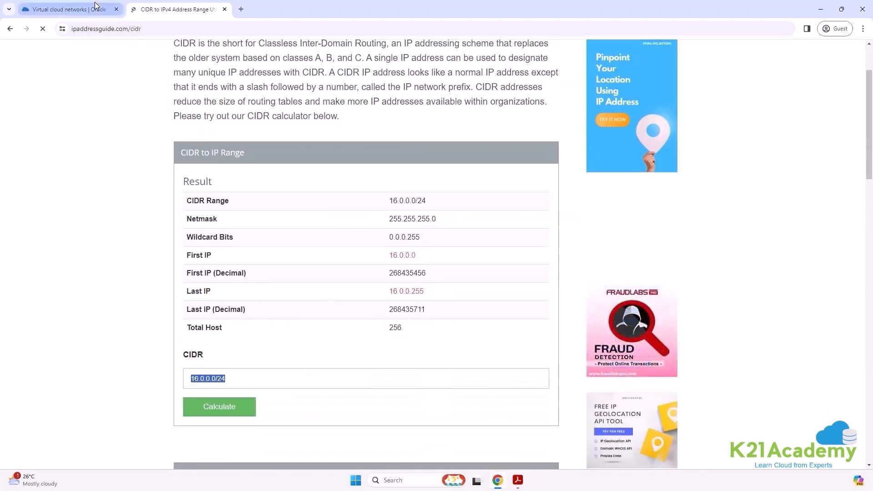
{"action": "left_click", "coordinate": [69, 9]}
{"action": "key", "text": "ctrl+v"}
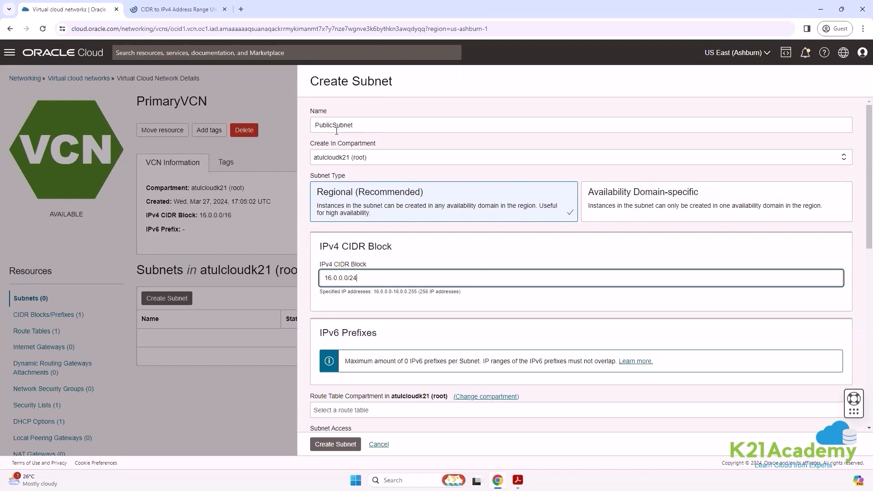
Assign Default Route Table for PrimaryVCN as the new subnet's route table
{"action": "scroll", "coordinate": [378, 294], "scroll_direction": "down", "scroll_amount": 2}
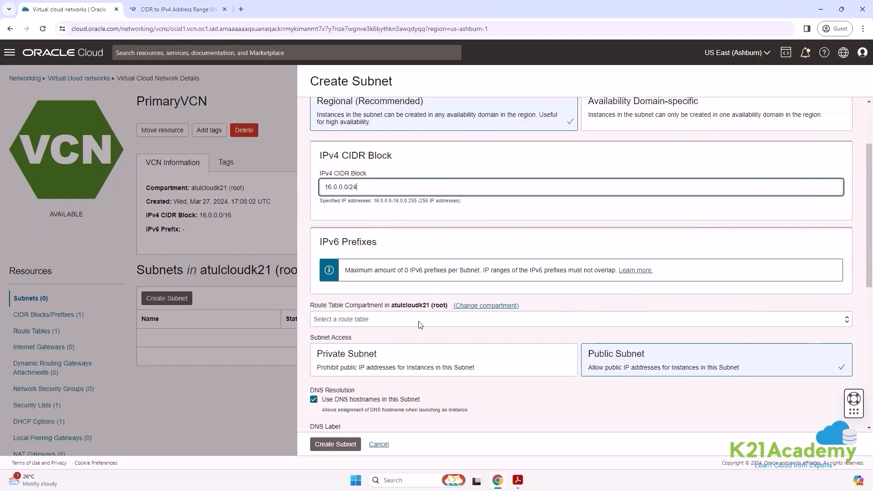
{"action": "left_click_drag", "start_coordinate": [312, 338], "coordinate": [359, 339]}
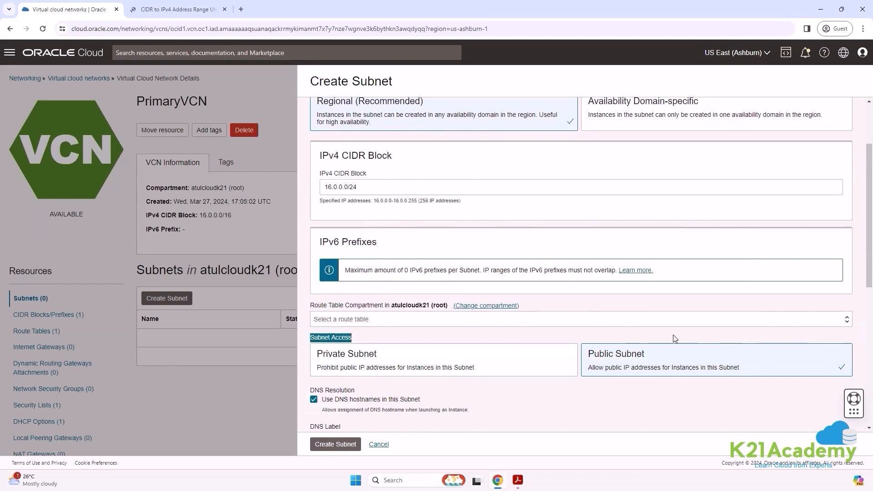
{"action": "left_click", "coordinate": [662, 320]}
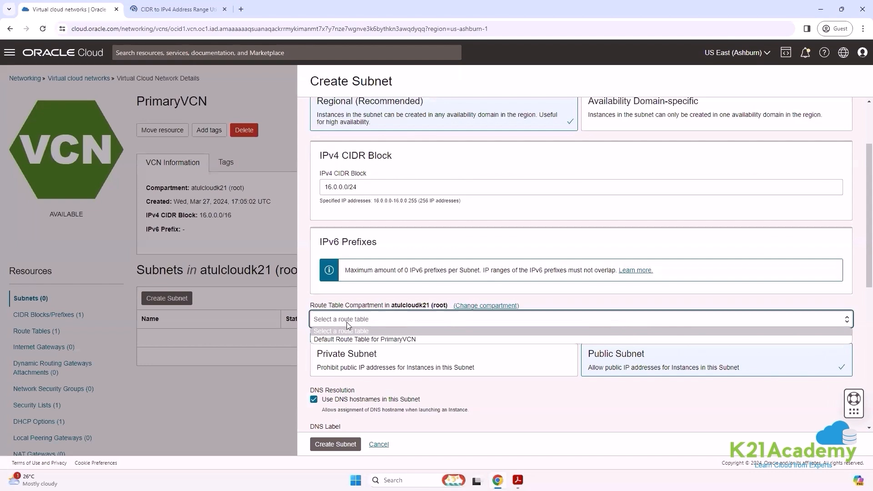
{"action": "left_click", "coordinate": [375, 340]}
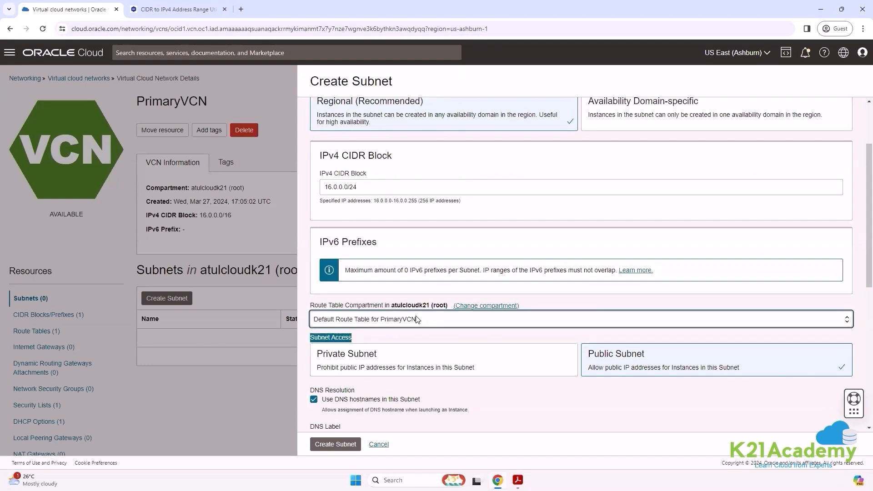
Assign Default Security List for PrimaryVCN as the new subnet's security list
{"action": "scroll", "coordinate": [444, 312], "scroll_direction": "down", "scroll_amount": 2}
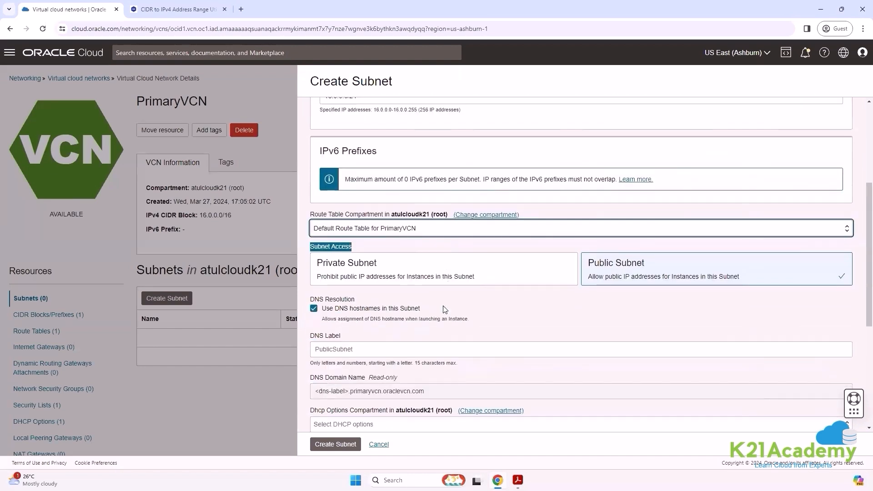
{"action": "scroll", "coordinate": [445, 309], "scroll_direction": "down", "scroll_amount": 4}
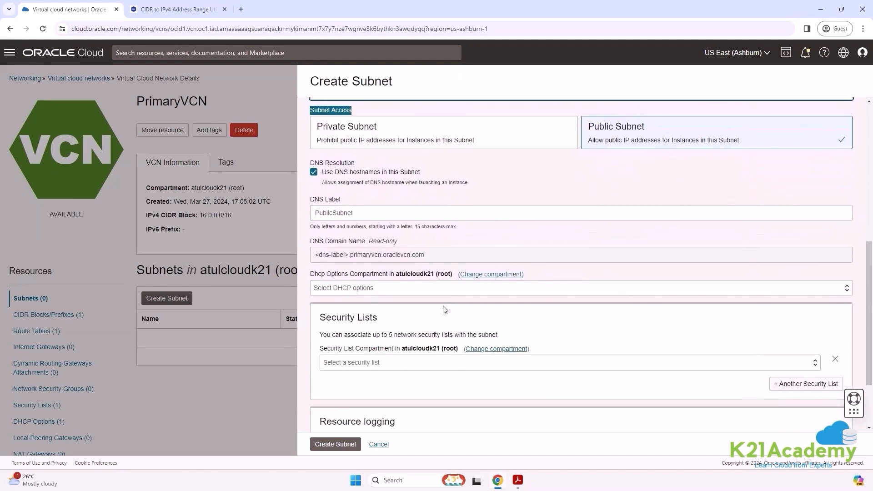
{"action": "scroll", "coordinate": [445, 309], "scroll_direction": "down", "scroll_amount": 1}
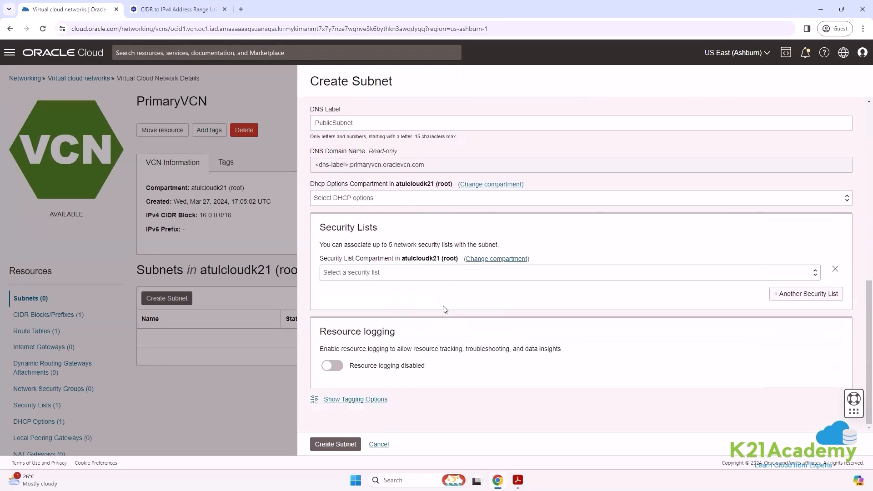
{"action": "left_click", "coordinate": [419, 273]}
{"action": "left_click", "coordinate": [387, 294]}
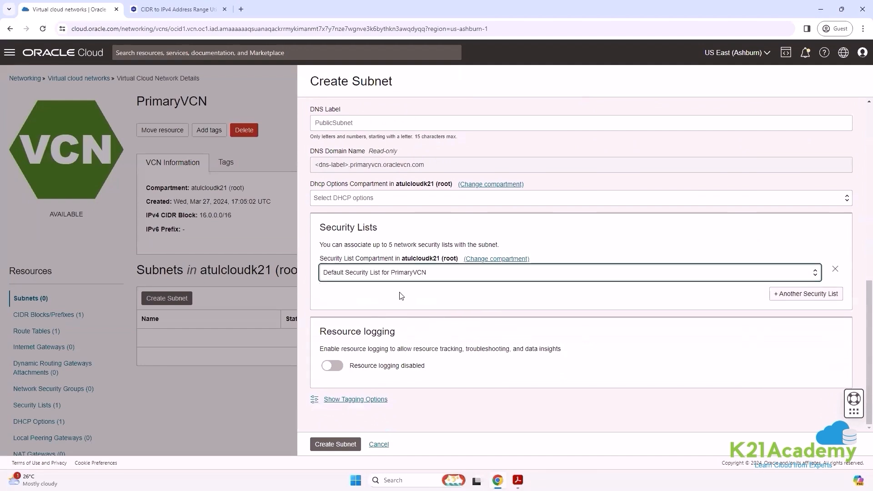
Review the IPv4 CIDR block, subnet access and remaining settings, and create PublicSubnet
{"action": "scroll", "coordinate": [469, 301], "scroll_direction": "up", "scroll_amount": 7}
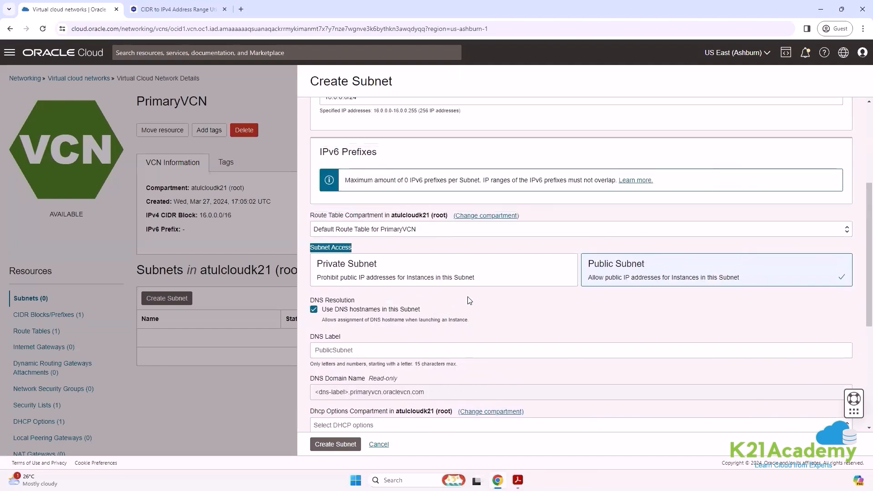
{"action": "left_click", "coordinate": [394, 193]}
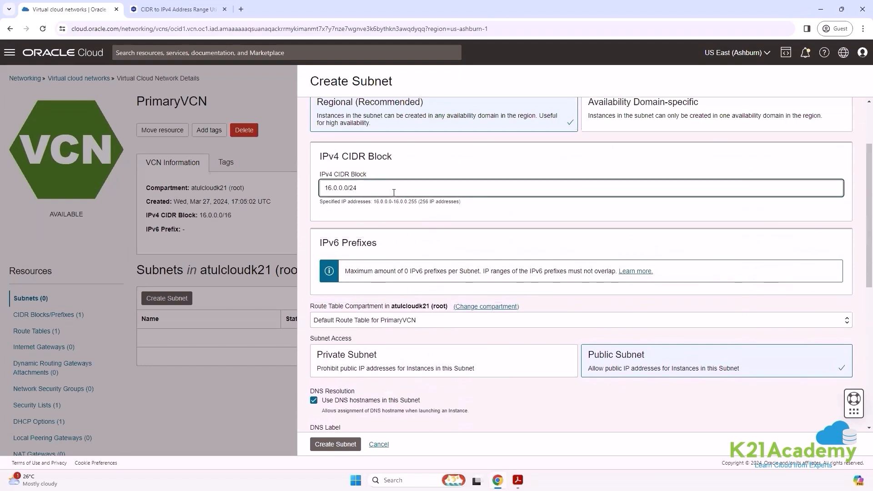
{"action": "left_click", "coordinate": [423, 201]}
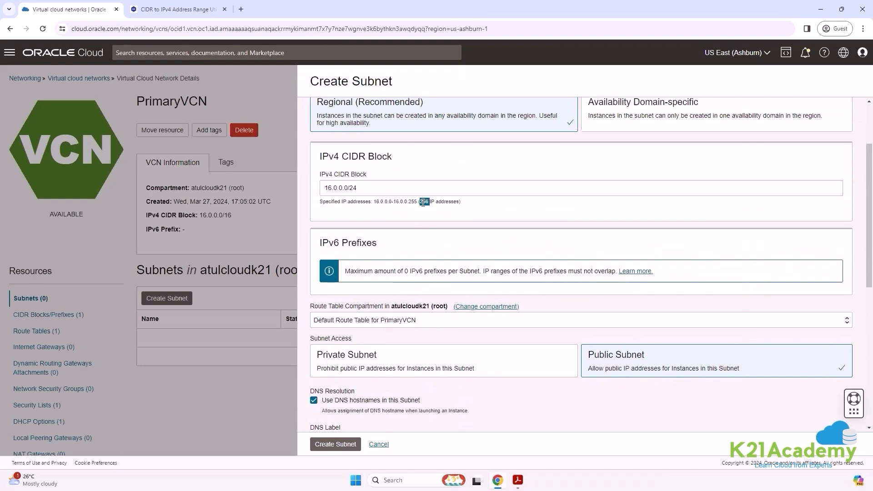
{"action": "left_click", "coordinate": [458, 206]}
{"action": "scroll", "coordinate": [455, 319], "scroll_direction": "down", "scroll_amount": 5}
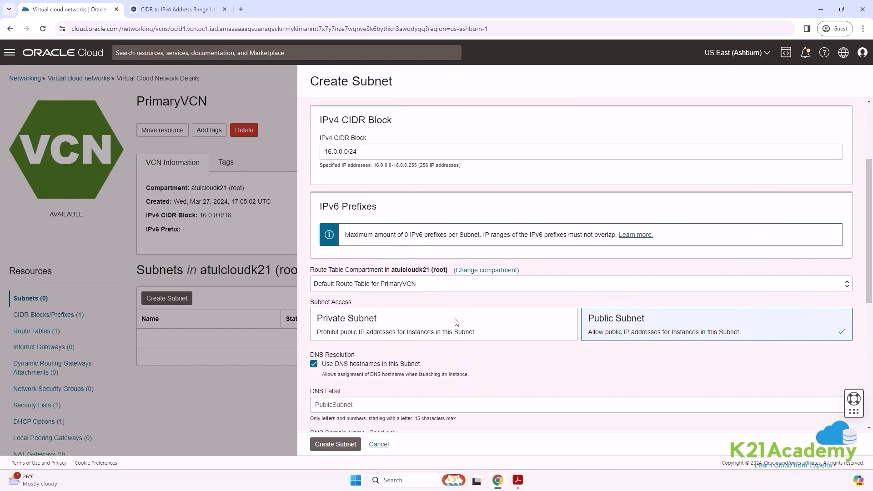
{"action": "scroll", "coordinate": [455, 319], "scroll_direction": "down", "scroll_amount": 2}
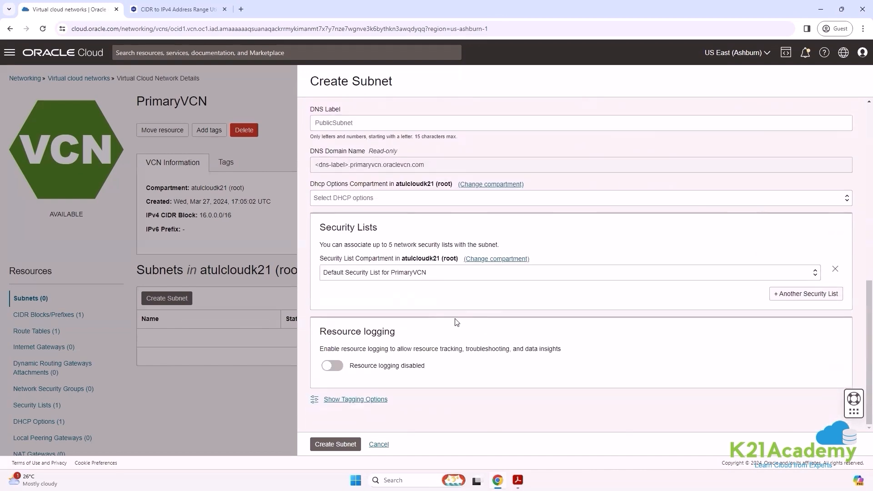
{"action": "scroll", "coordinate": [457, 322], "scroll_direction": "up", "scroll_amount": 7}
{"action": "scroll", "coordinate": [438, 266], "scroll_direction": "down", "scroll_amount": 7}
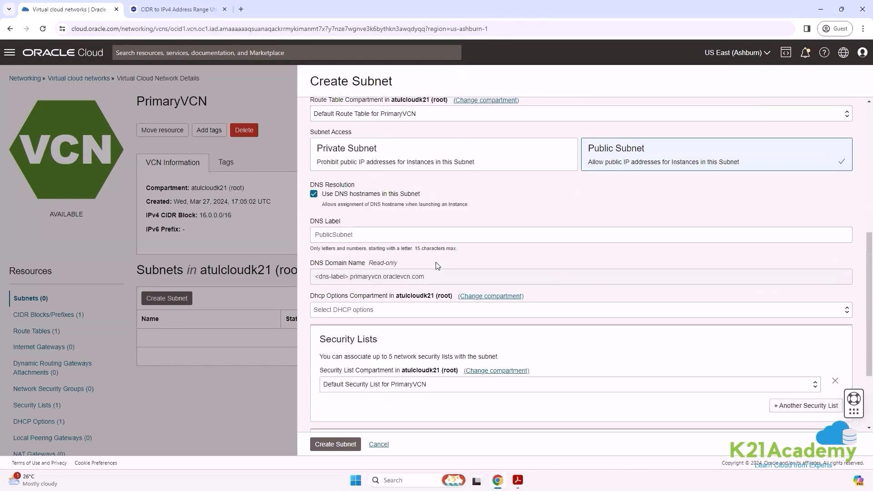
{"action": "left_click", "coordinate": [336, 444]}
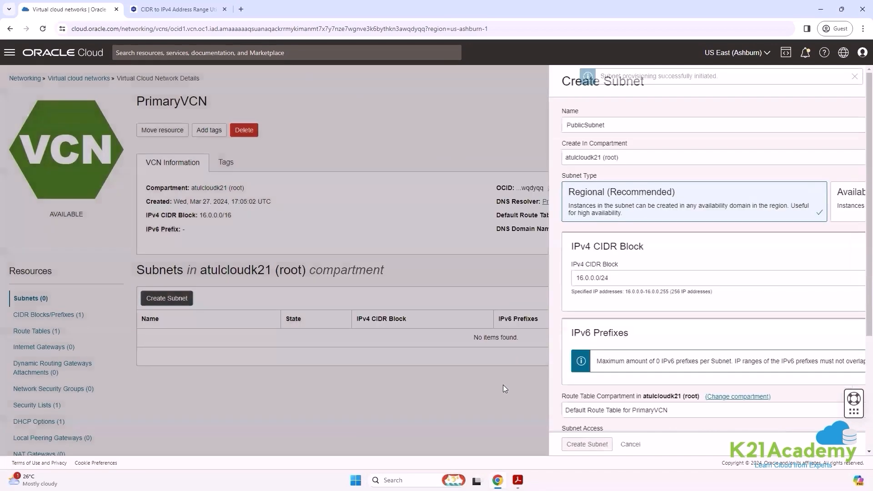
Switch to the PDF guide and read section 6.1 on creating an internet gateway
{"action": "key", "text": "alt+Tab"}
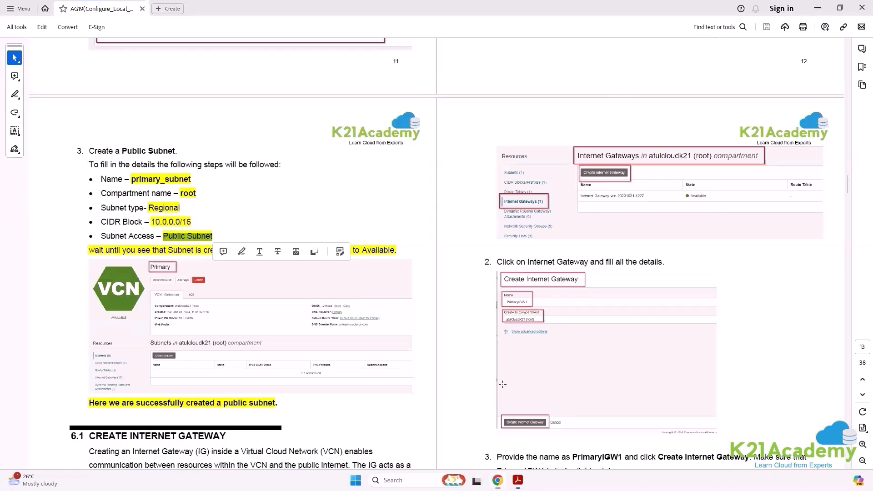
{"action": "scroll", "coordinate": [298, 299], "scroll_direction": "down", "scroll_amount": 3}
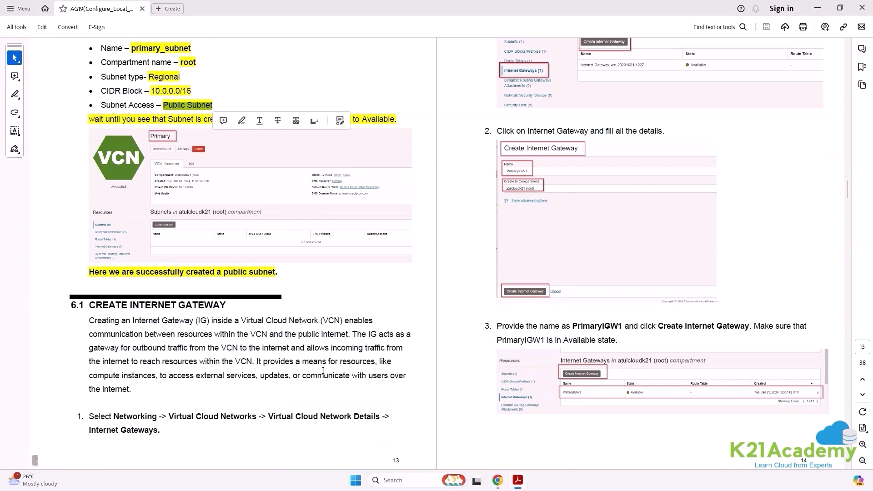
{"action": "scroll", "coordinate": [596, 175], "scroll_direction": "up", "scroll_amount": 1}
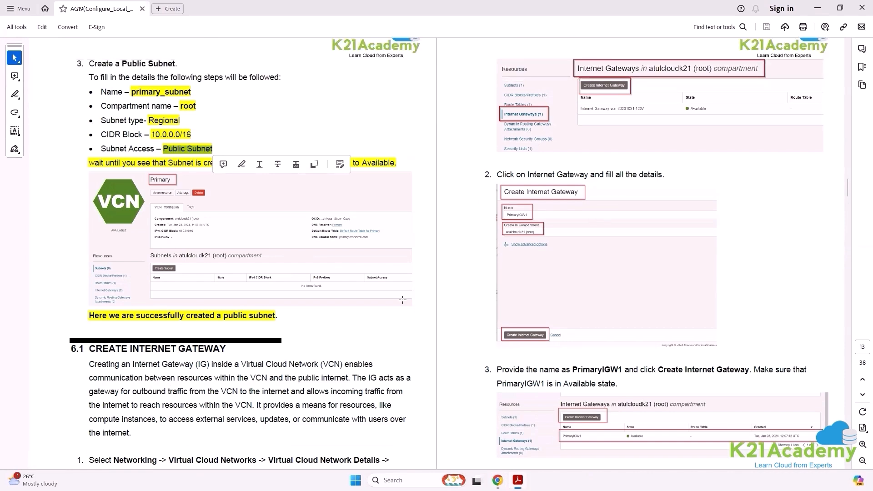
{"action": "scroll", "coordinate": [402, 299], "scroll_direction": "down", "scroll_amount": 1}
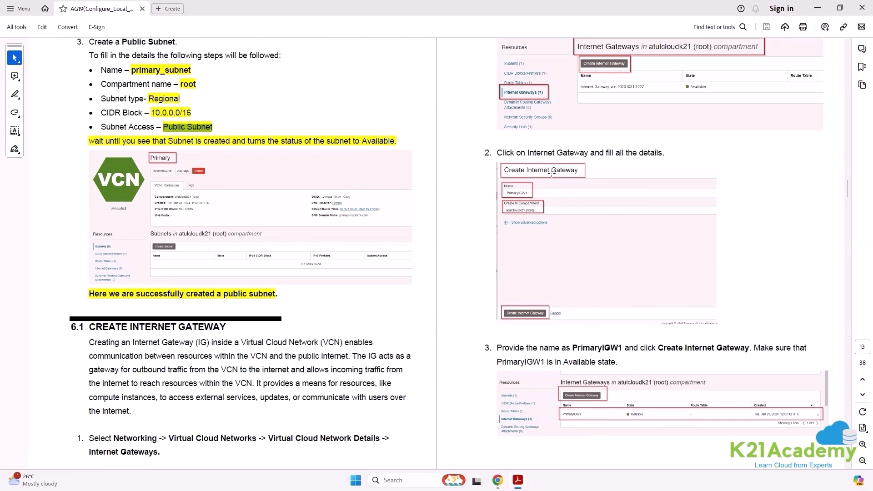
{"action": "scroll", "coordinate": [576, 285], "scroll_direction": "down", "scroll_amount": 1}
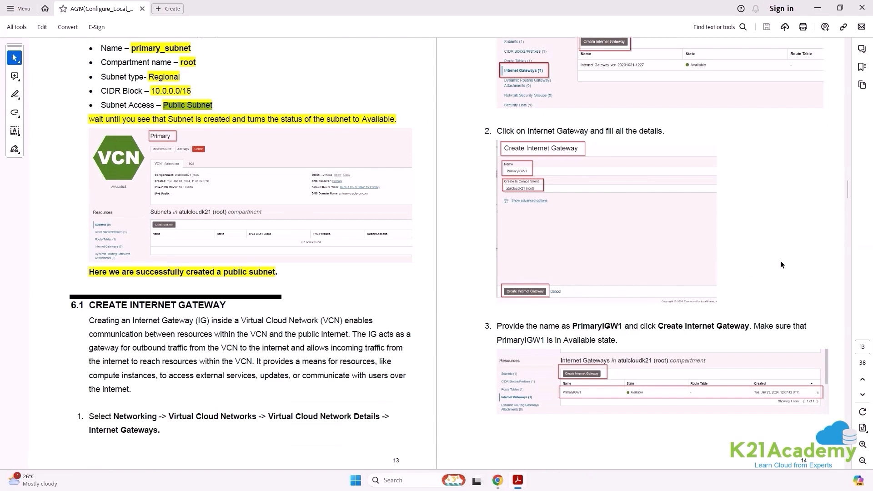
Switch back to Oracle Cloud and check the state of PublicSubnet in PrimaryVCN's subnet list
{"action": "key", "text": "alt+Tab"}
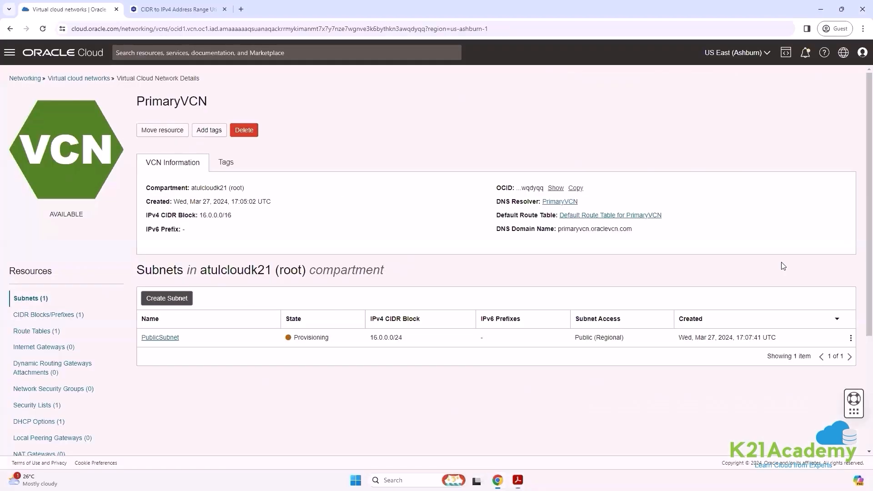
{"action": "left_click", "coordinate": [47, 331]}
{"action": "left_click", "coordinate": [32, 300]}
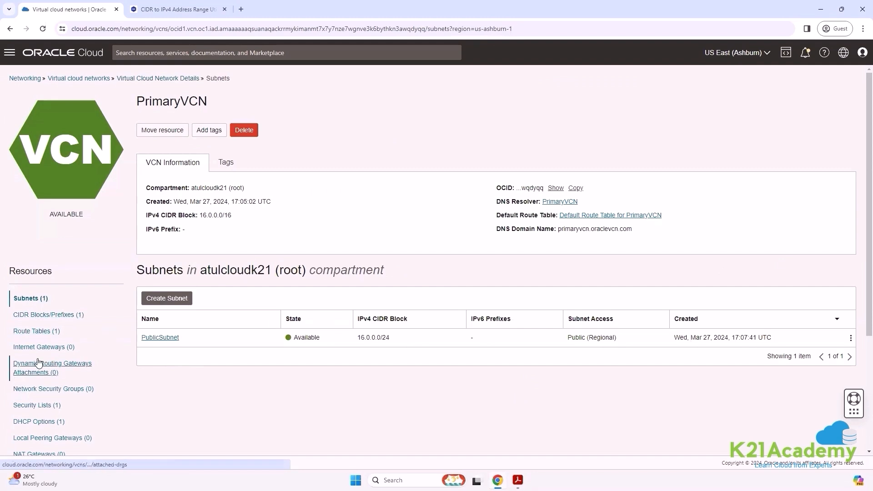
Create an internet gateway named IGW1 for PrimaryVCN in the atulcloudk21 (root) compartment
{"action": "left_click", "coordinate": [52, 349]}
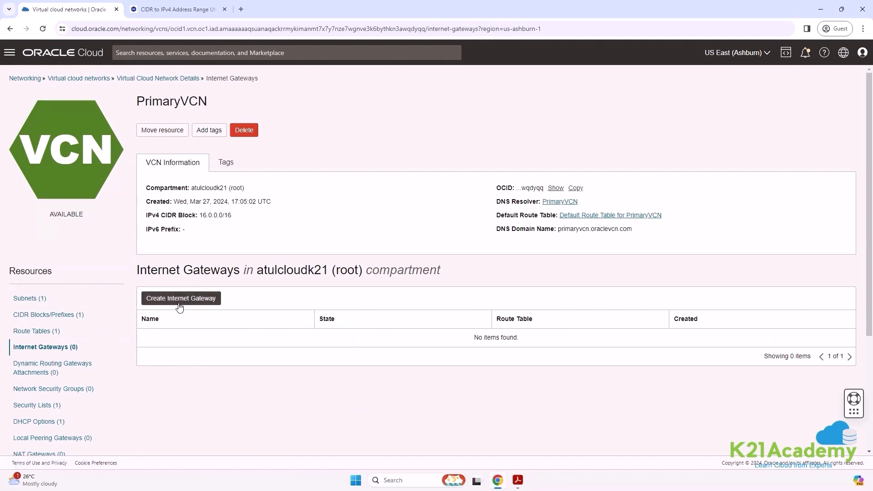
{"action": "left_click", "coordinate": [198, 304]}
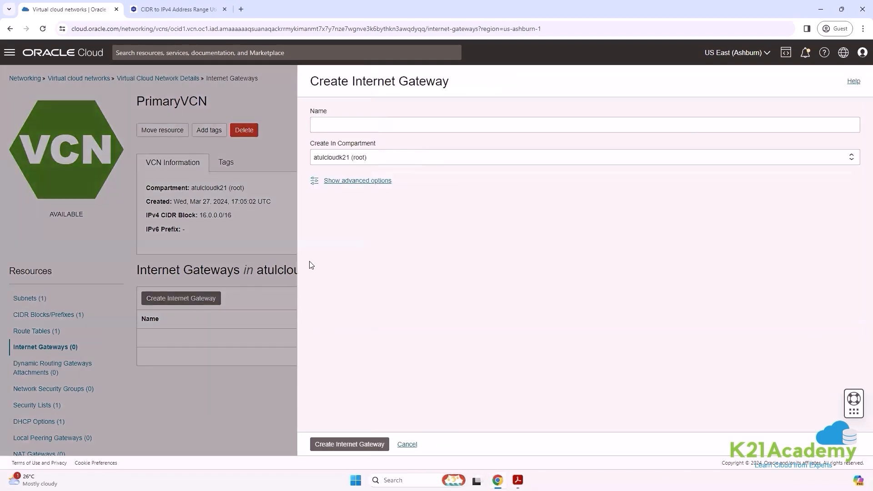
{"action": "left_click", "coordinate": [350, 123]}
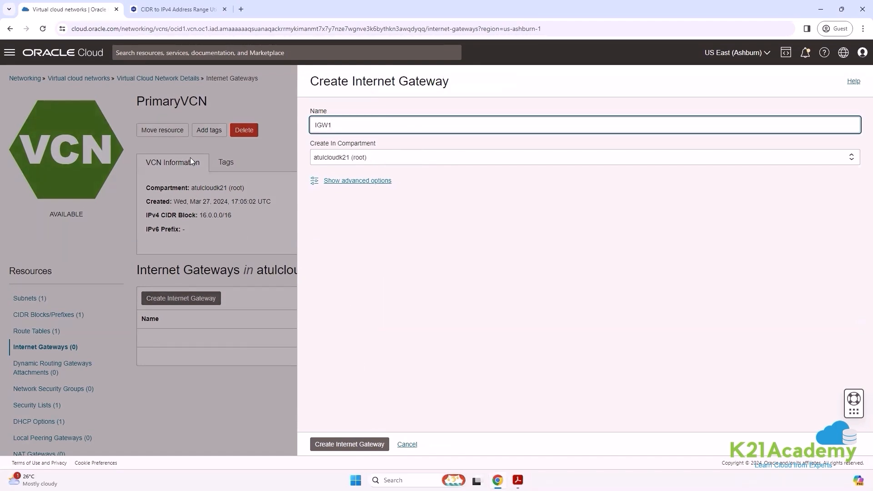
{"action": "left_click", "coordinate": [354, 445]}
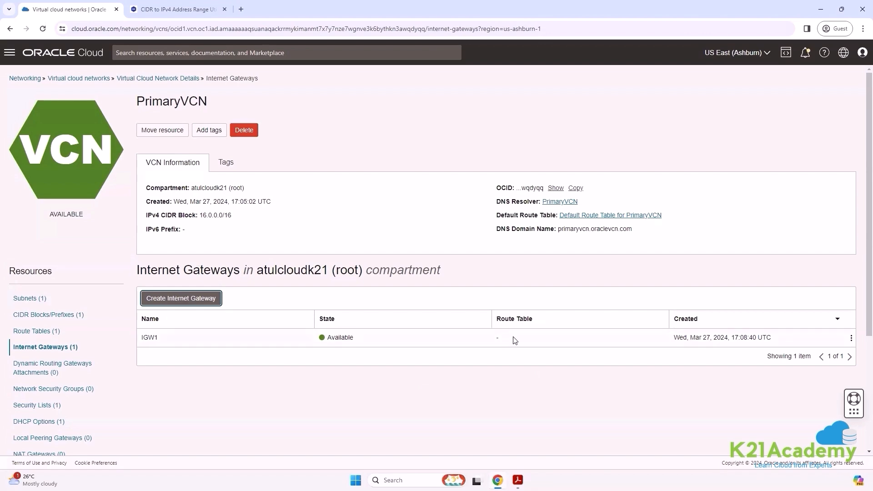
Switch to the PDF guide and read section 6.2 on configuring route tables and adding the internet gateway route rule
{"action": "key", "text": "alt+Tab"}
{"action": "scroll", "coordinate": [513, 332], "scroll_direction": "down", "scroll_amount": 1}
{"action": "scroll", "coordinate": [562, 276], "scroll_direction": "down", "scroll_amount": 5}
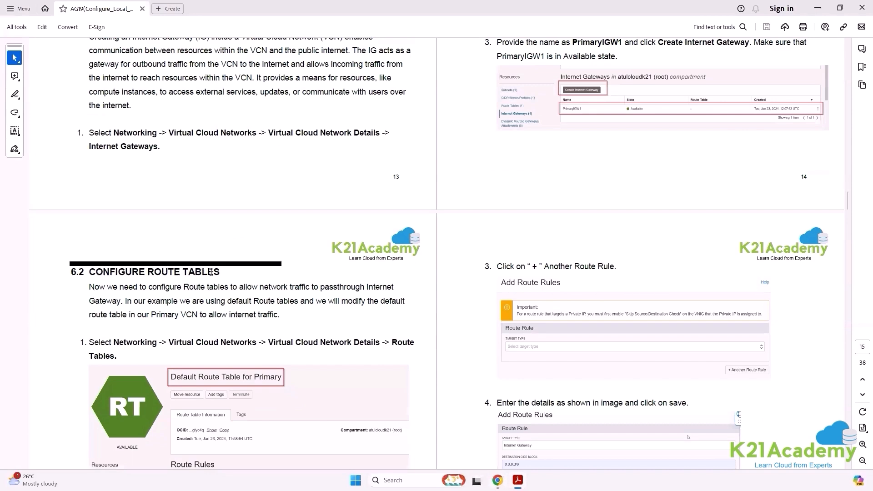
{"action": "scroll", "coordinate": [205, 277], "scroll_direction": "down", "scroll_amount": 2}
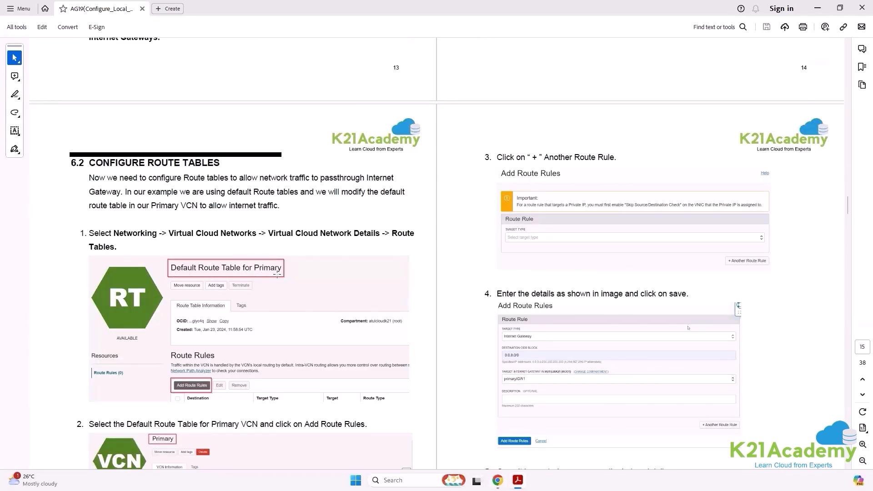
{"action": "scroll", "coordinate": [276, 279], "scroll_direction": "down", "scroll_amount": 2}
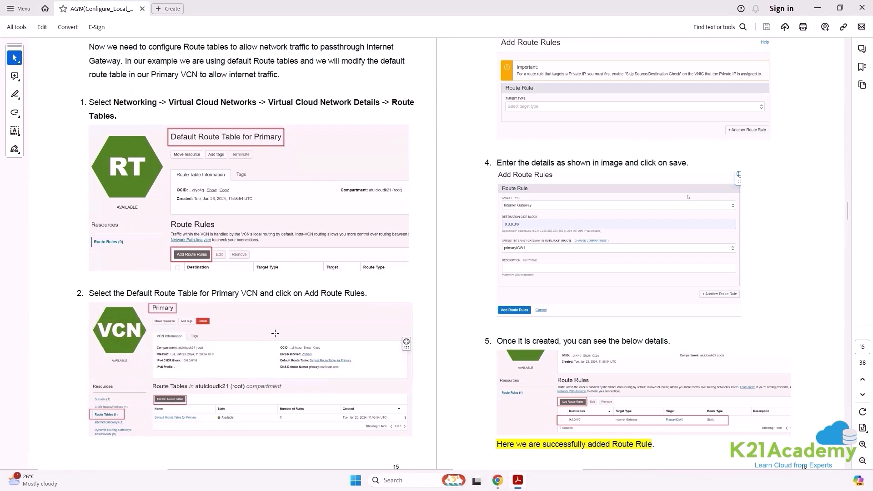
{"action": "scroll", "coordinate": [289, 318], "scroll_direction": "down", "scroll_amount": 1}
{"action": "scroll", "coordinate": [289, 317], "scroll_direction": "up", "scroll_amount": 2}
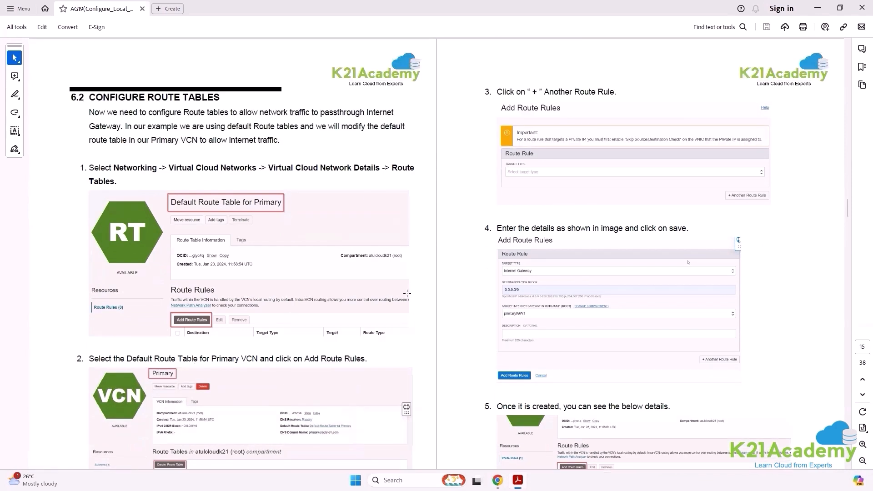
{"action": "scroll", "coordinate": [346, 299], "scroll_direction": "down", "scroll_amount": 1}
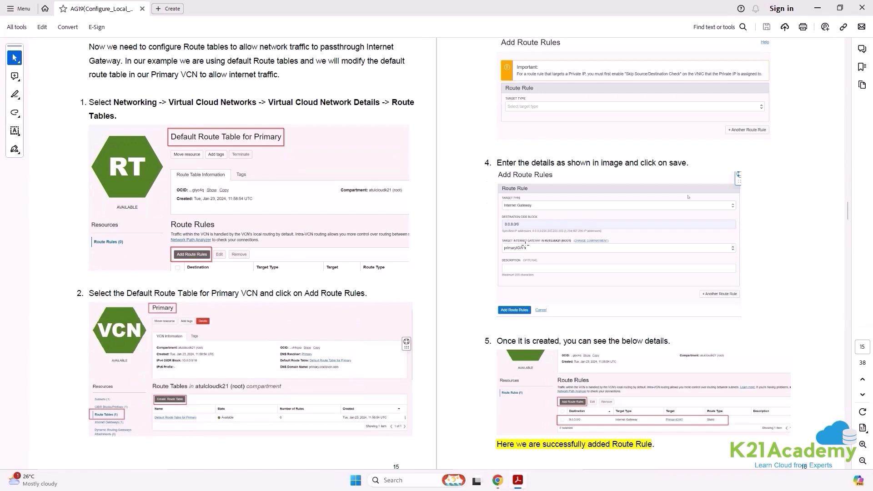
{"action": "scroll", "coordinate": [532, 241], "scroll_direction": "down", "scroll_amount": 1}
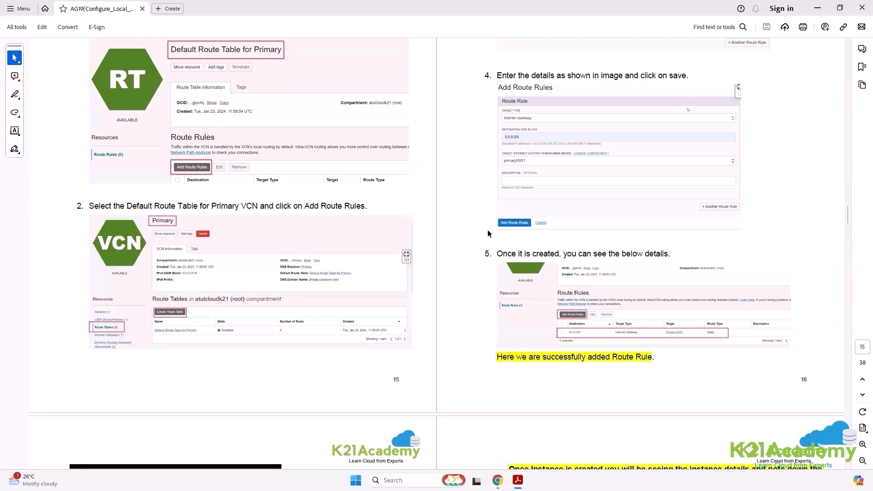
Switch back to Oracle Cloud and open the details of Default Route Table for PrimaryVCN
{"action": "key", "text": "alt+Tab"}
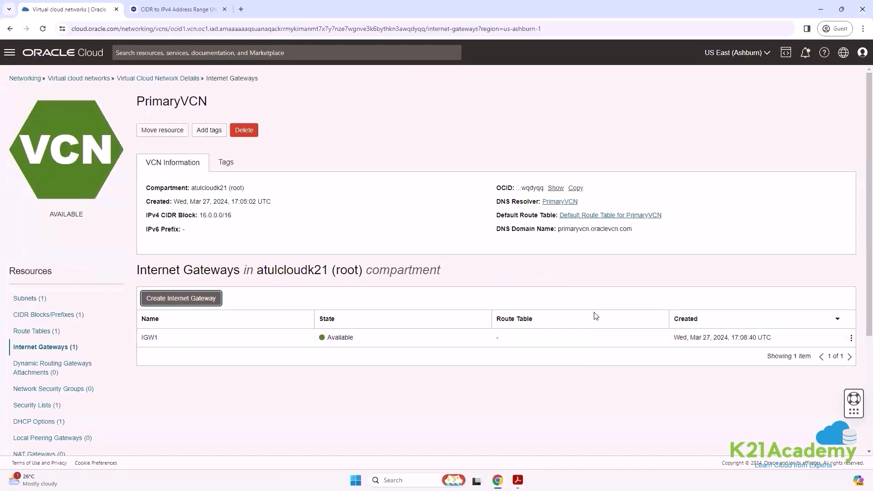
{"action": "left_click", "coordinate": [43, 336]}
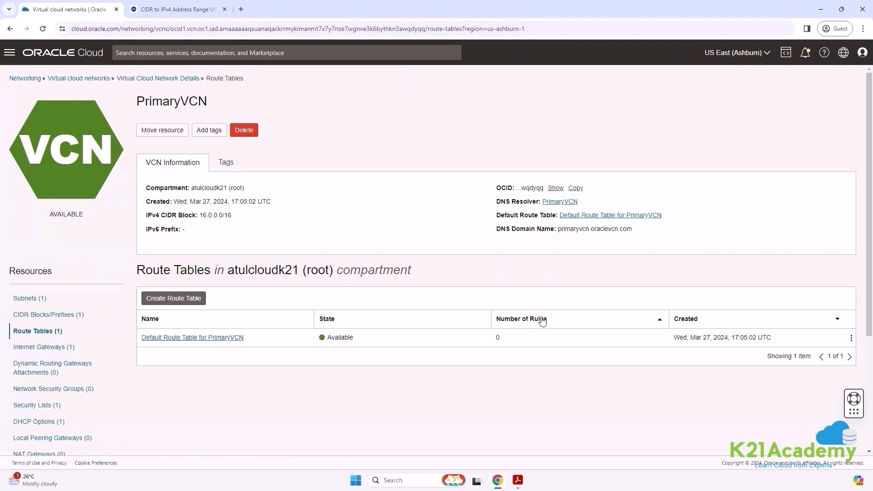
{"action": "left_click", "coordinate": [207, 338]}
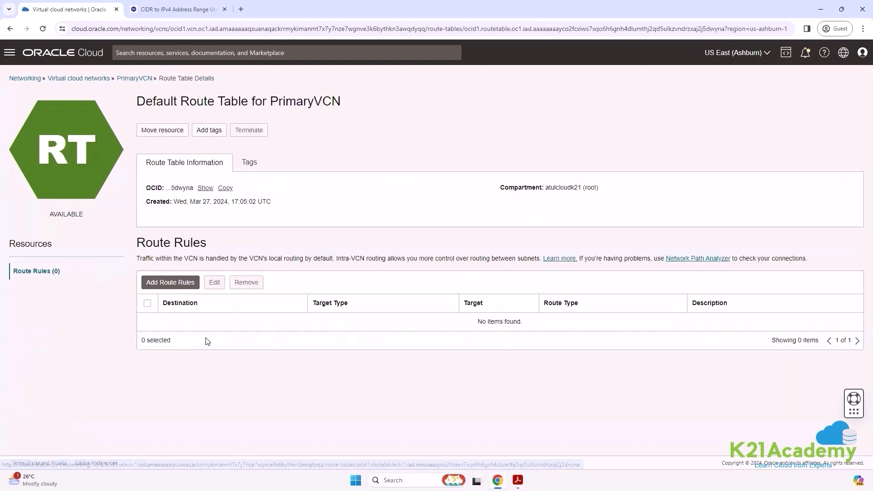
Start a route rule for PrimaryVCN's default route table with target type Internet Gateway and destination CIDR block 0.0.0.0/0
{"action": "left_click", "coordinate": [177, 283]}
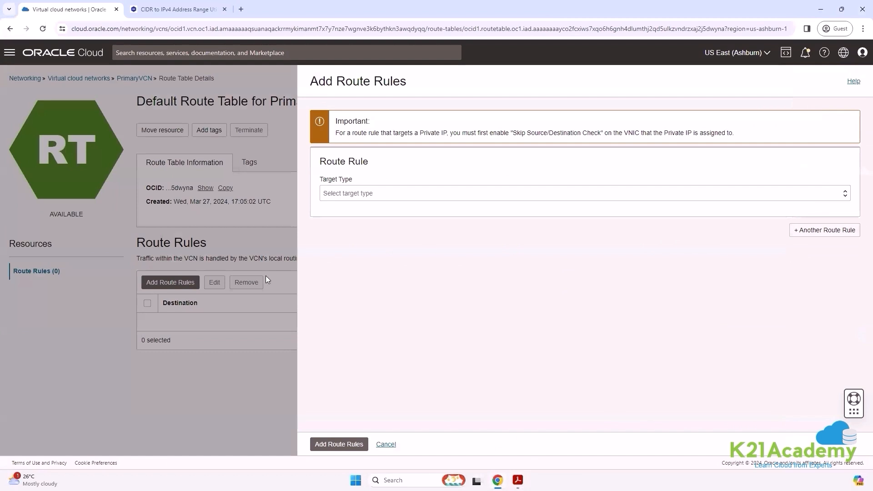
{"action": "left_click", "coordinate": [389, 192]}
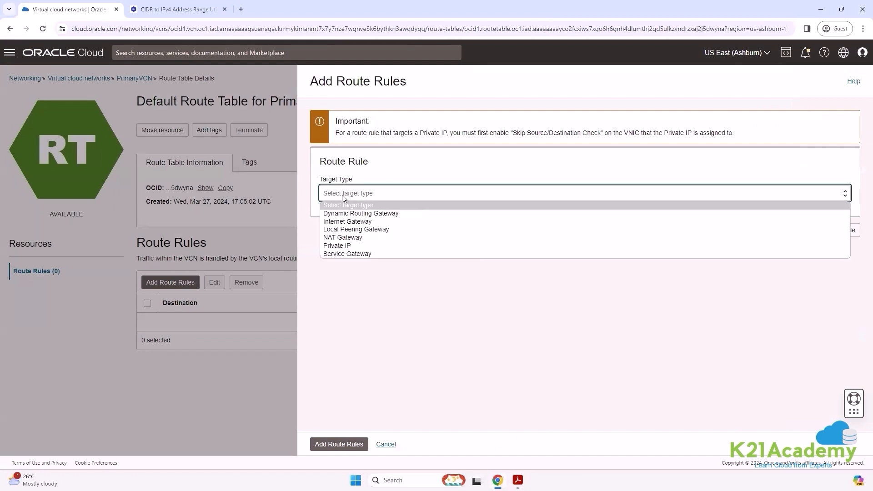
{"action": "left_click", "coordinate": [339, 223]}
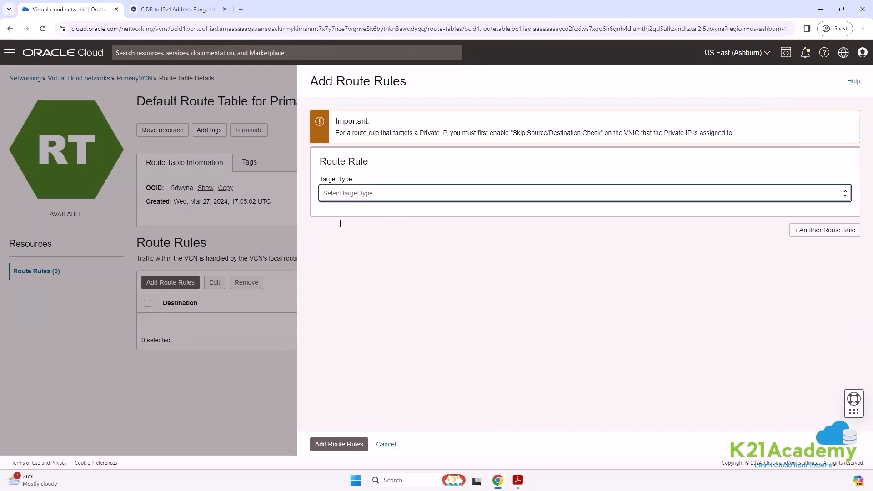
{"action": "left_click", "coordinate": [368, 223]}
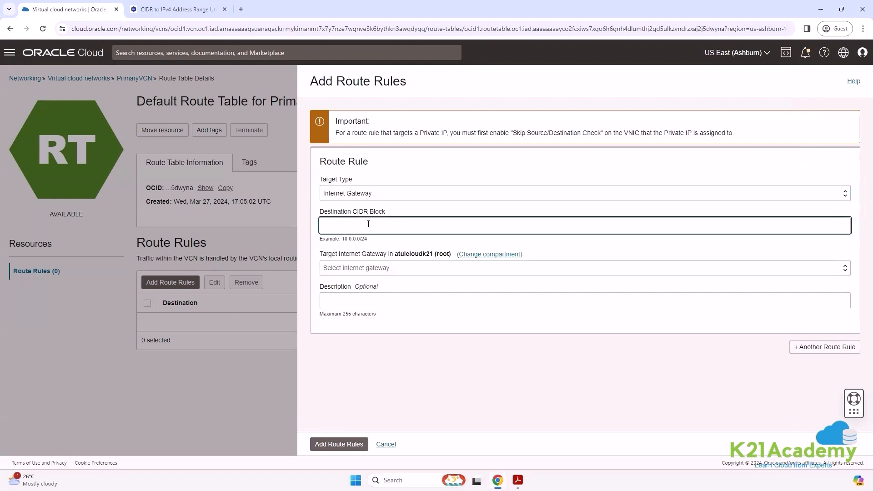
{"action": "type", "text": "0.0.0.0"}
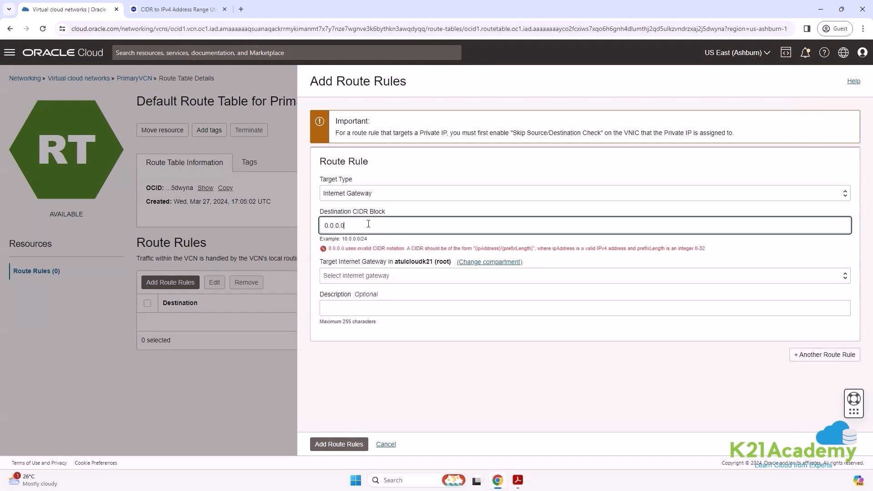
{"action": "type", "text": "/0"}
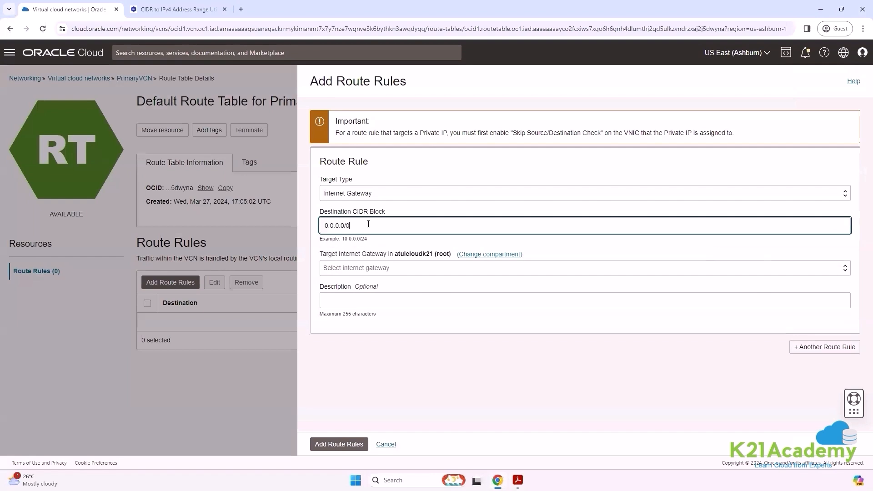
Copy the destination CIDR 0.0.0.0/0 into the IPAddressGuide CIDR calculator, try to calculate its IP range, and return to Oracle Cloud
{"action": "key", "text": "ctrl+a"}
{"action": "key", "text": "ctrl+c"}
{"action": "left_click", "coordinate": [177, 9]}
{"action": "key", "text": "ctrl+v"}
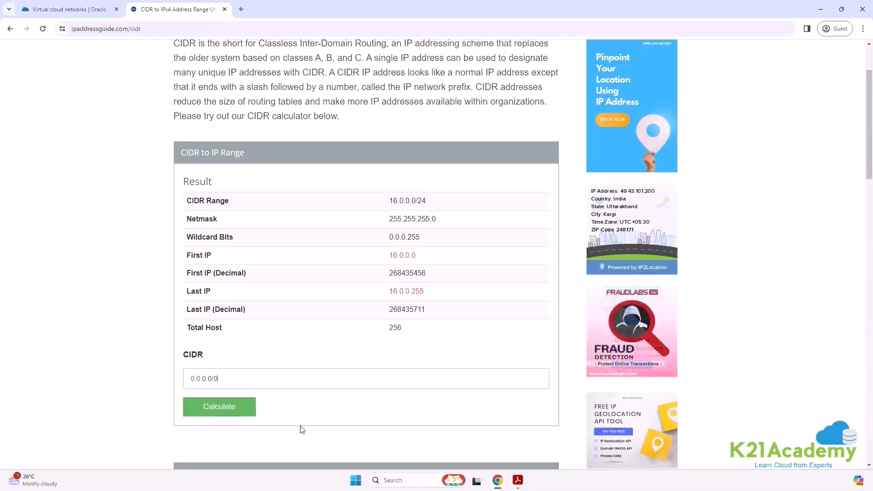
{"action": "left_click", "coordinate": [216, 408]}
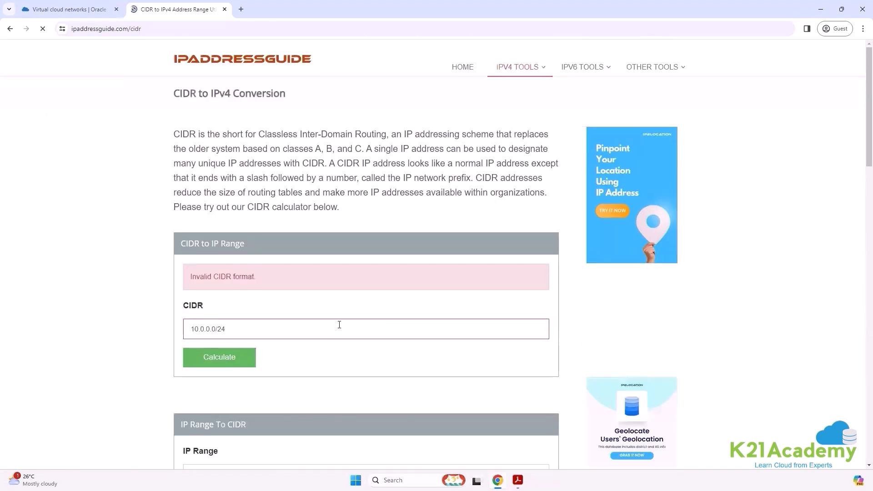
{"action": "left_click", "coordinate": [97, 6]}
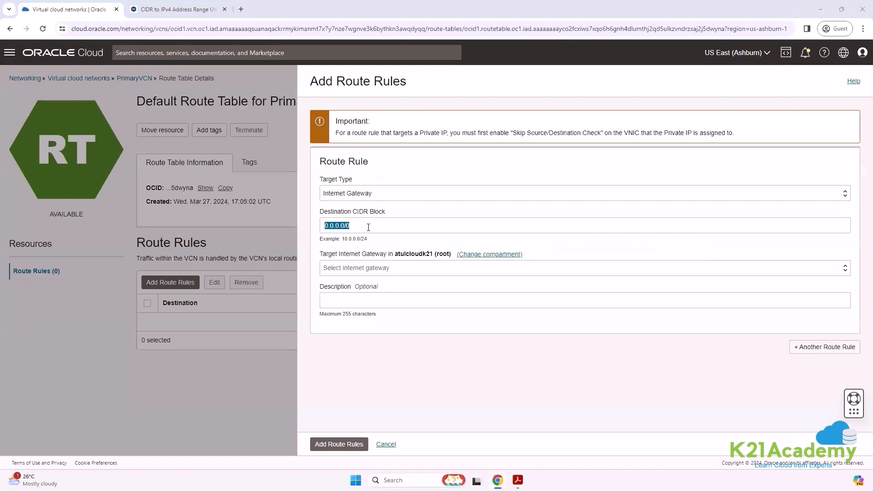
{"action": "key", "text": "alt+Tab"}
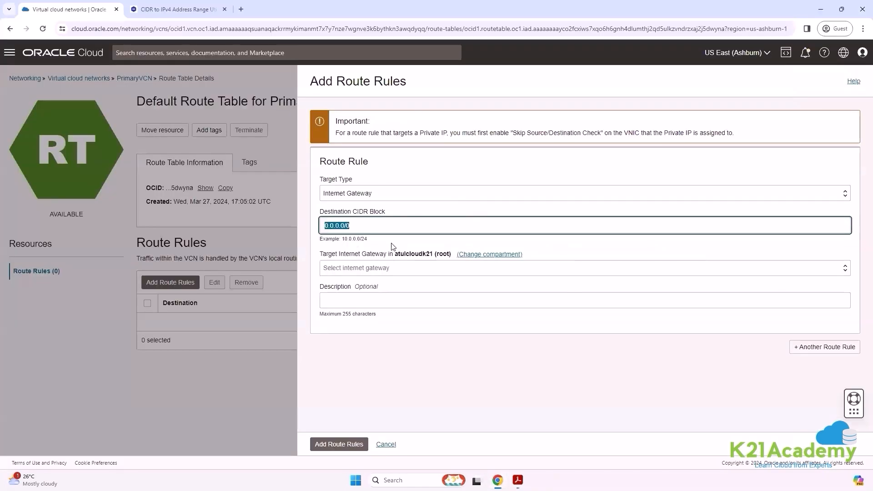
Set the route rule's target internet gateway to IGW1 and add the rule to the route table
{"action": "key", "text": "Tab"}
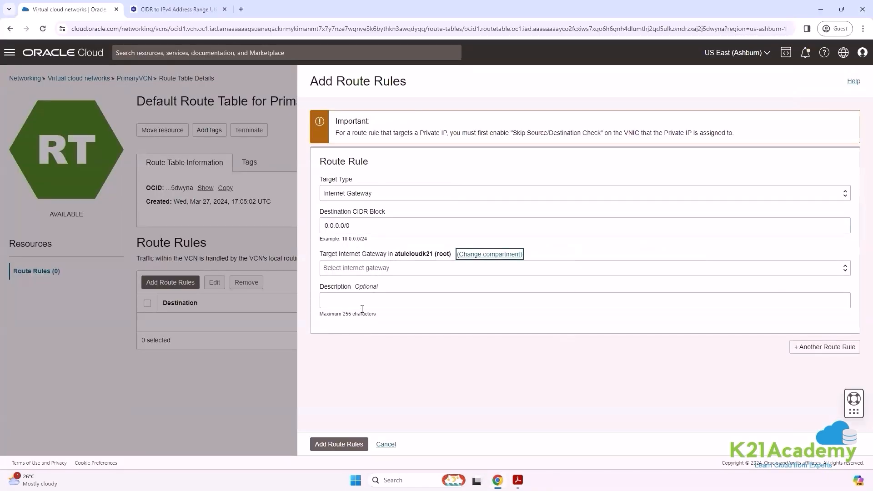
{"action": "left_click", "coordinate": [391, 269]}
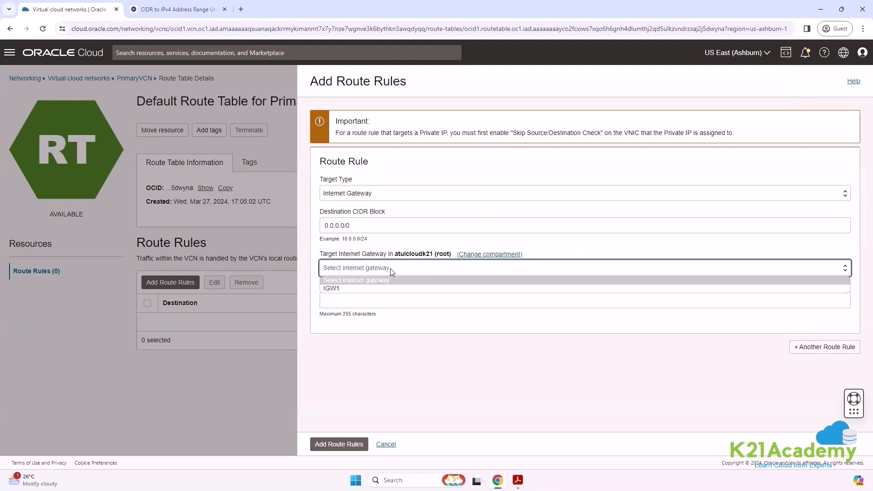
{"action": "left_click", "coordinate": [343, 289]}
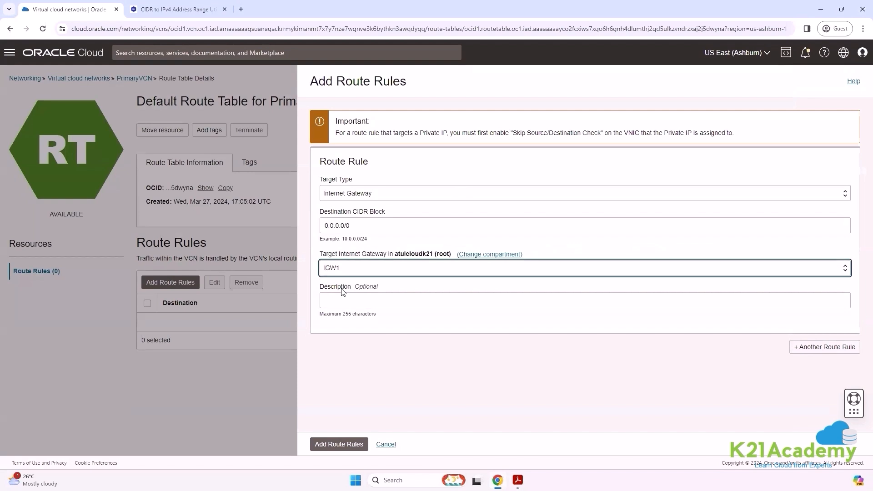
{"action": "left_click", "coordinate": [331, 445]}
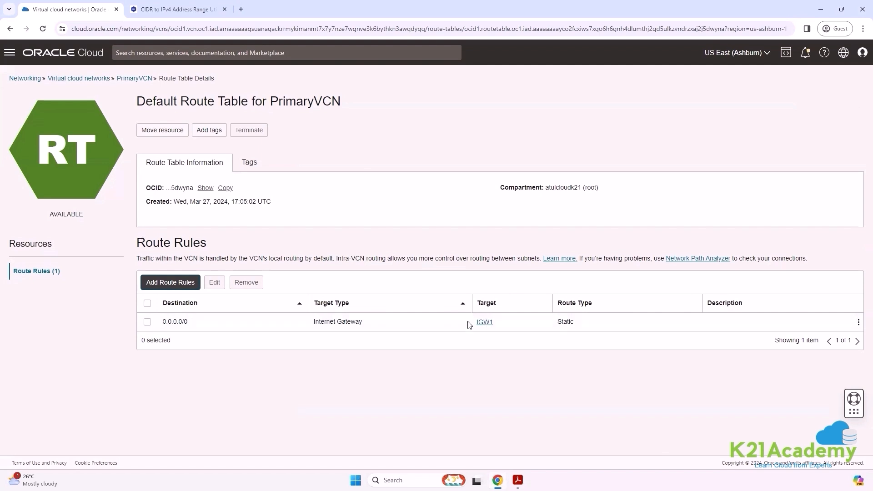
Switch to the PDF guide and read section 6.3 on launching an instance in the primary (root) compartment, including its launch options
{"action": "key", "text": "alt+Tab"}
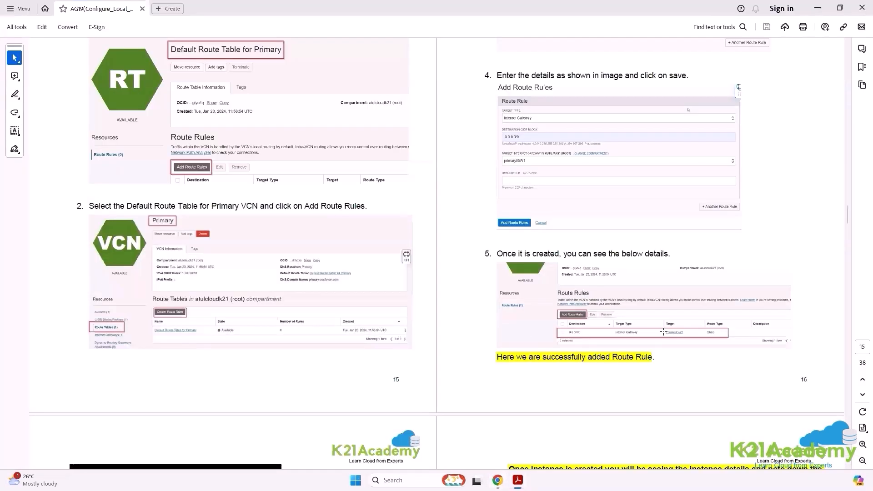
{"action": "scroll", "coordinate": [270, 155], "scroll_direction": "down", "scroll_amount": 5}
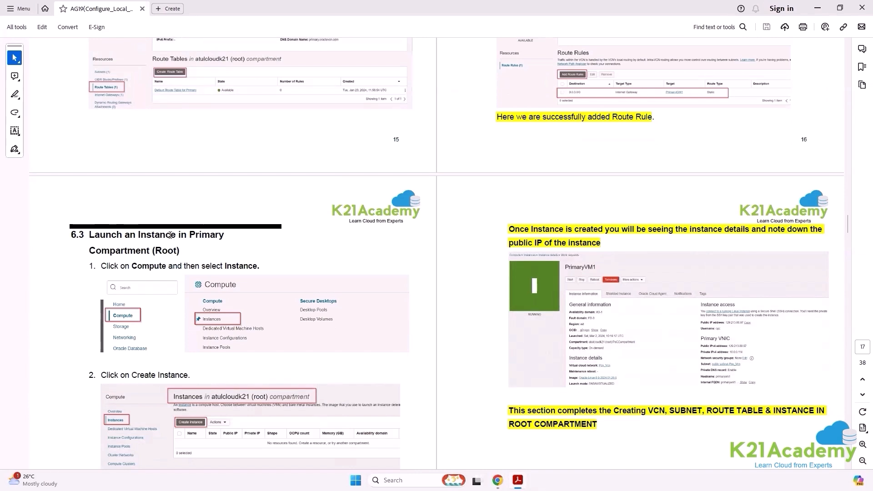
{"action": "scroll", "coordinate": [201, 277], "scroll_direction": "down", "scroll_amount": 2}
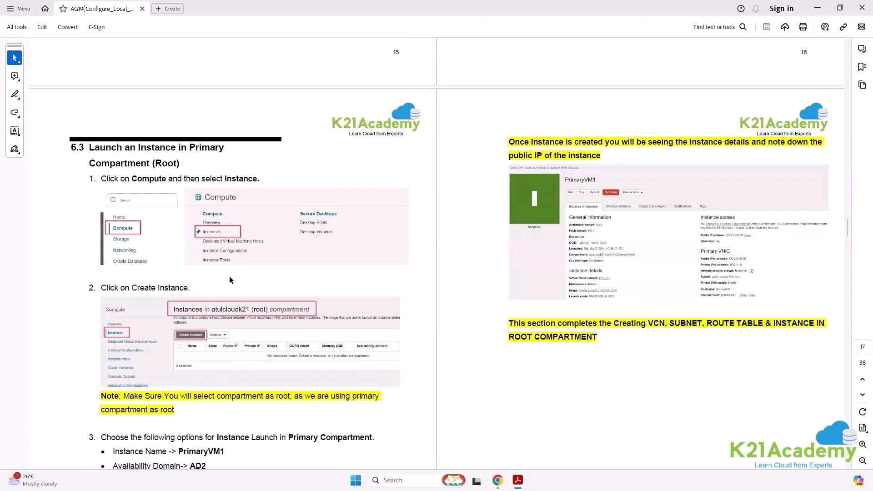
{"action": "scroll", "coordinate": [229, 277], "scroll_direction": "down", "scroll_amount": 1}
{"action": "scroll", "coordinate": [229, 276], "scroll_direction": "down", "scroll_amount": 3}
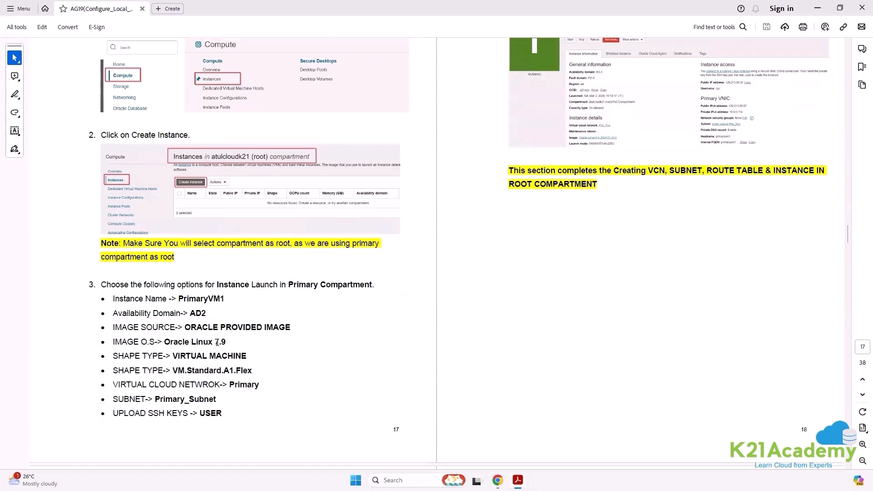
{"action": "scroll", "coordinate": [217, 342], "scroll_direction": "up", "scroll_amount": 3}
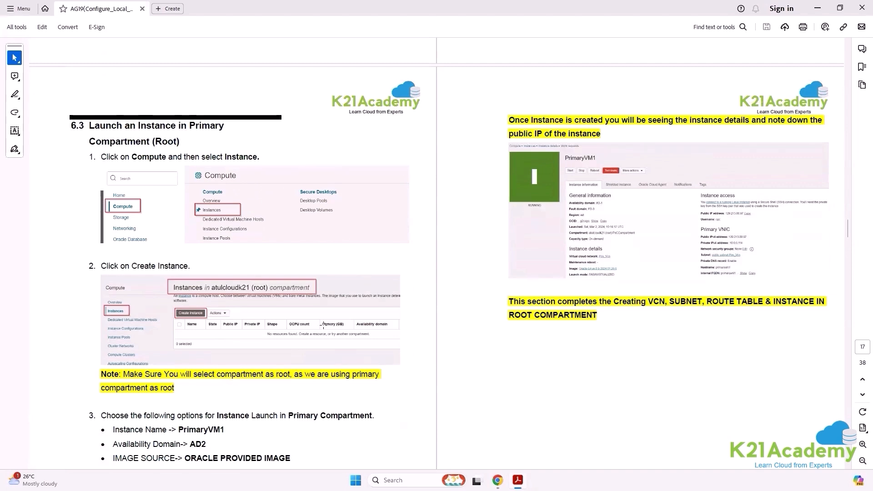
{"action": "scroll", "coordinate": [321, 325], "scroll_direction": "down", "scroll_amount": 2}
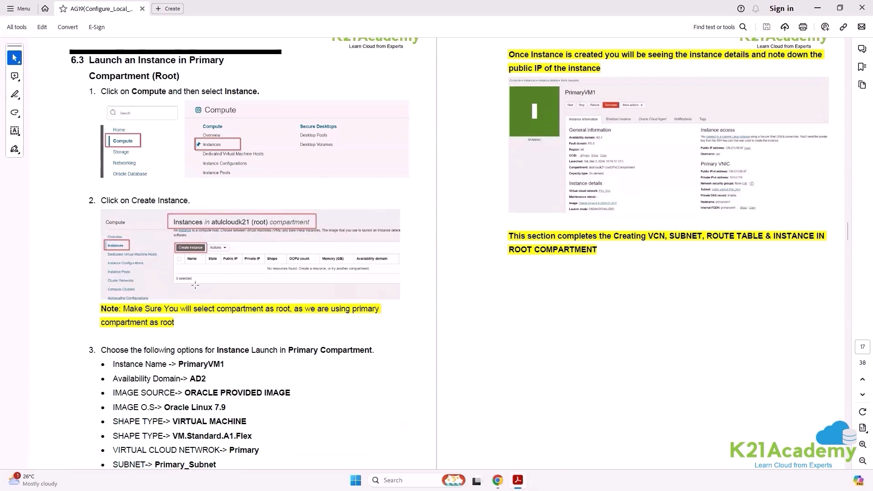
{"action": "scroll", "coordinate": [157, 278], "scroll_direction": "down", "scroll_amount": 2}
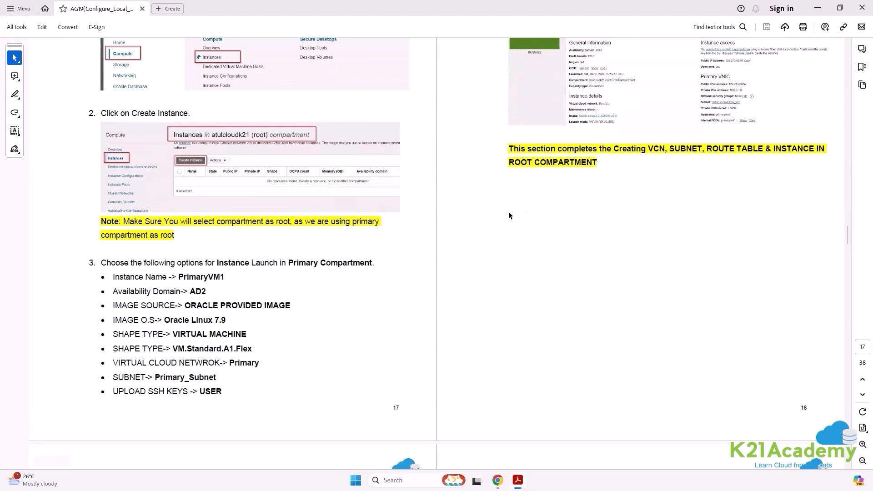
{"action": "scroll", "coordinate": [498, 220], "scroll_direction": "up", "scroll_amount": 2}
{"action": "scroll", "coordinate": [626, 166], "scroll_direction": "down", "scroll_amount": 1}
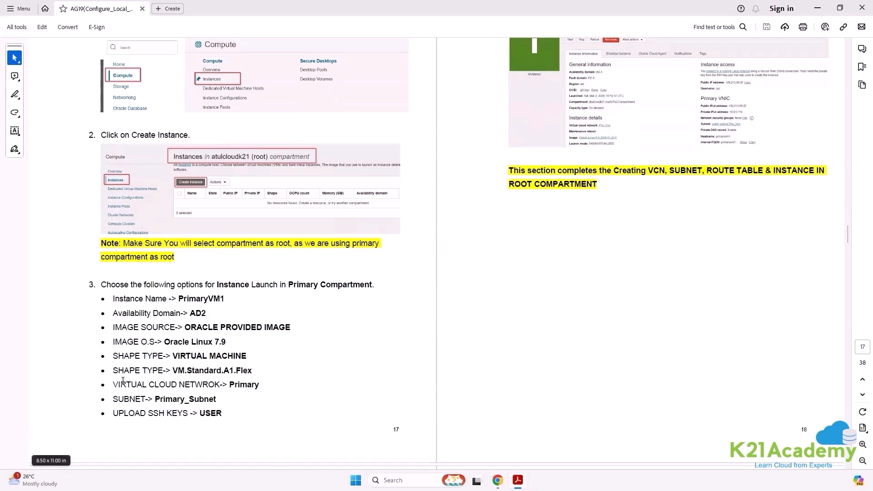
{"action": "double_click", "coordinate": [251, 386]}
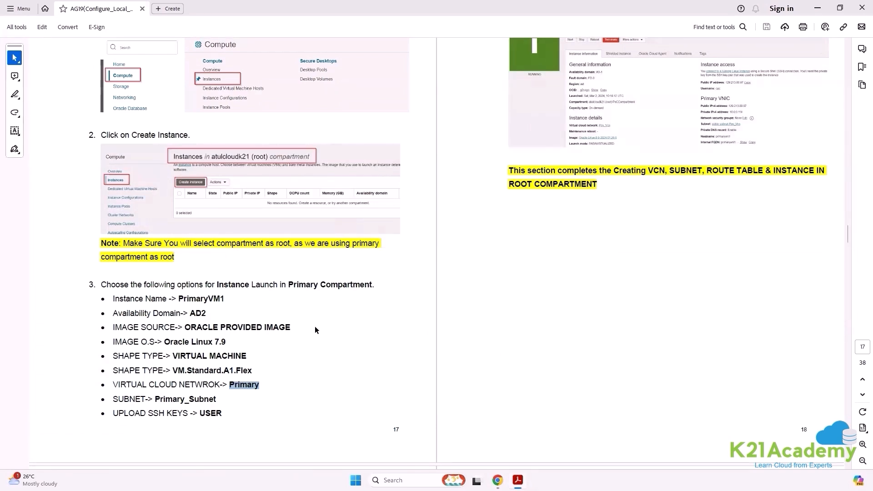
Switch back to Oracle Cloud, open the Compute instances list, and start creating an instance in the atulcloudk21 (root) compartment
{"action": "key", "text": "alt+Tab"}
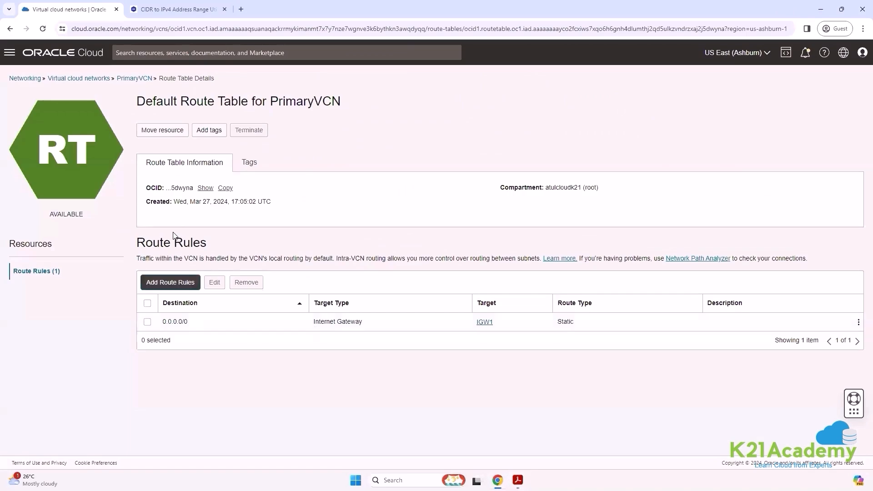
{"action": "left_click", "coordinate": [5, 54]}
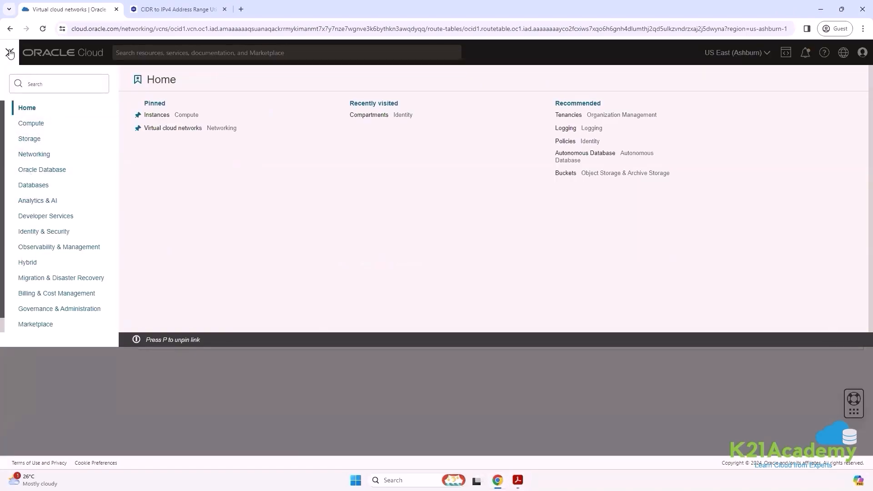
{"action": "left_click", "coordinate": [44, 127]}
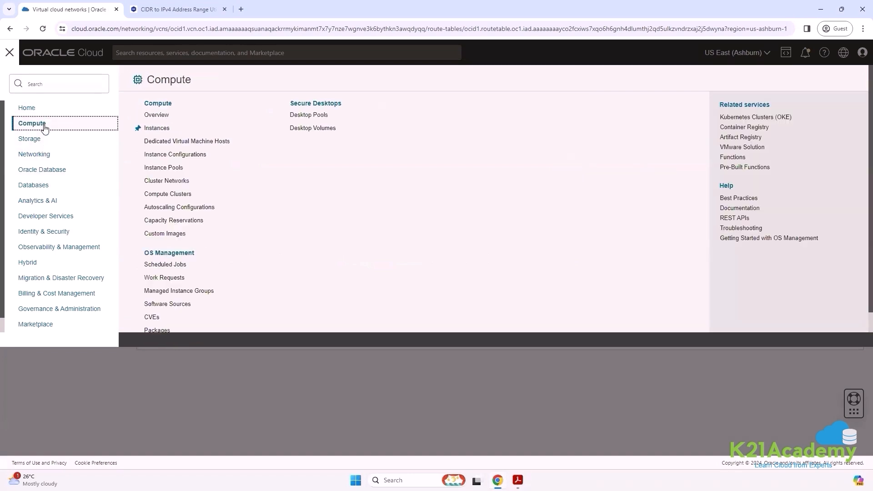
{"action": "left_click", "coordinate": [154, 133]}
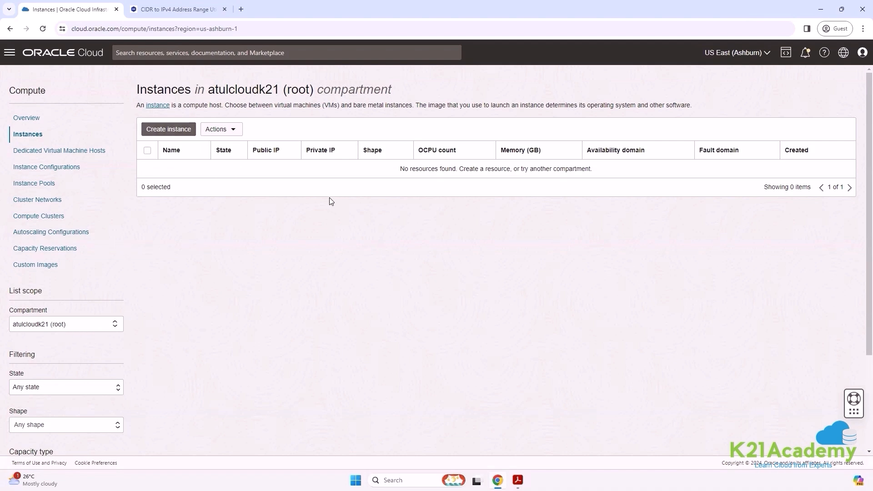
{"action": "left_click", "coordinate": [173, 131]}
{"action": "left_click", "coordinate": [175, 133]}
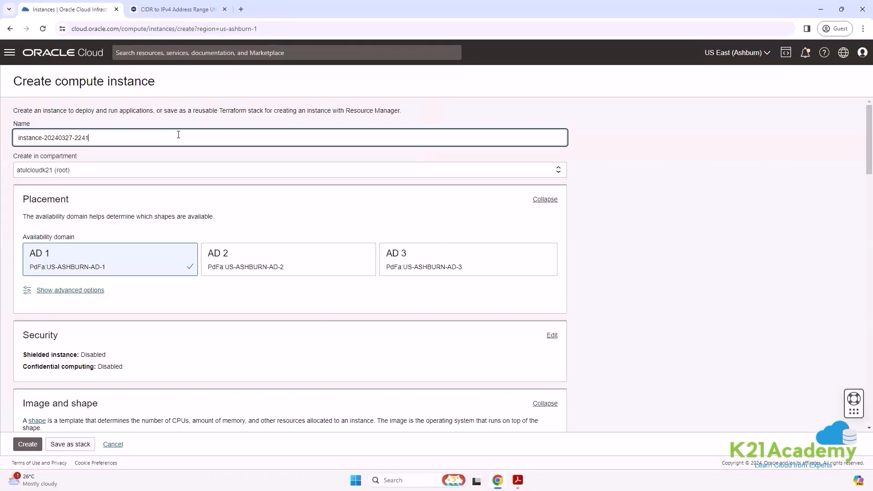
Copy the instance name PrimaryVM1 from the PDF guide and use it to name the new compute instance in Oracle Cloud
{"action": "key", "text": "alt+Tab"}
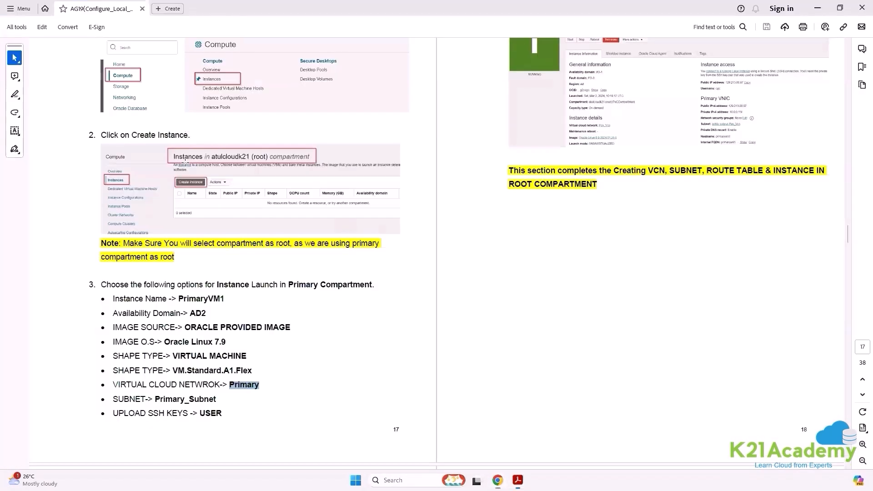
{"action": "double_click", "coordinate": [202, 296]}
{"action": "key", "text": "ctrl+c"}
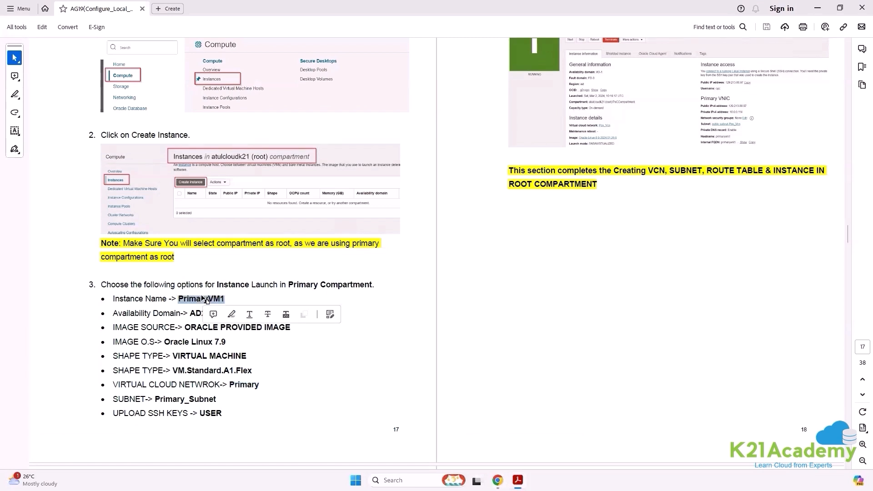
{"action": "key", "text": "alt+Tab"}
{"action": "key", "text": "ctrl+a"}
{"action": "key", "text": "ctrl+v"}
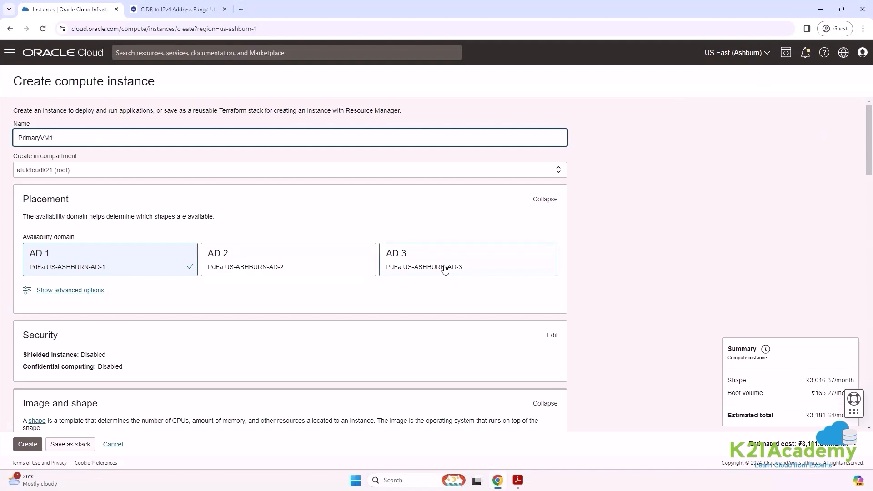
Change the instance shape to the Ampere VM.Standard.A1.Flex with 1 OCPU and 6 GB of memory
{"action": "scroll", "coordinate": [254, 357], "scroll_direction": "down", "scroll_amount": 5}
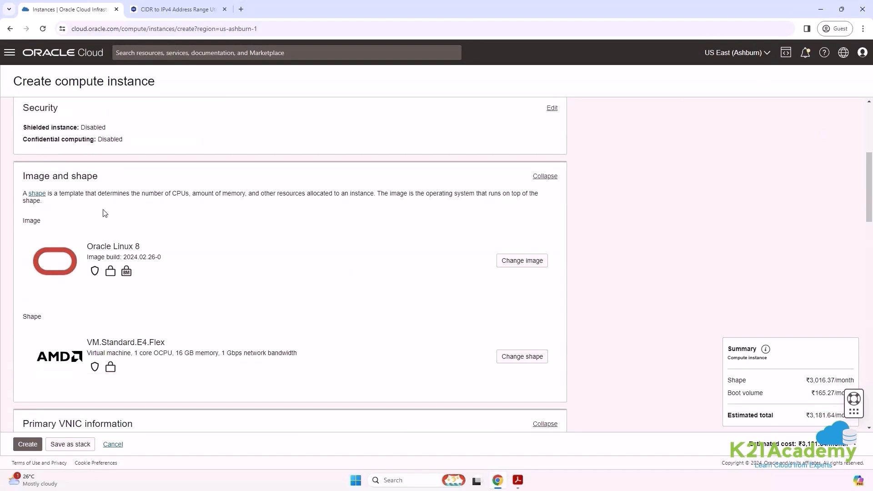
{"action": "left_click_drag", "start_coordinate": [141, 248], "coordinate": [86, 246]}
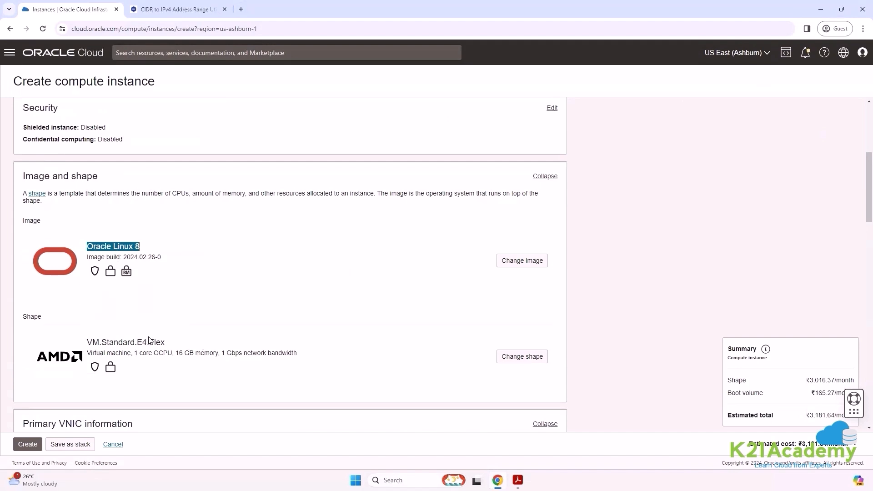
{"action": "left_click", "coordinate": [528, 358]}
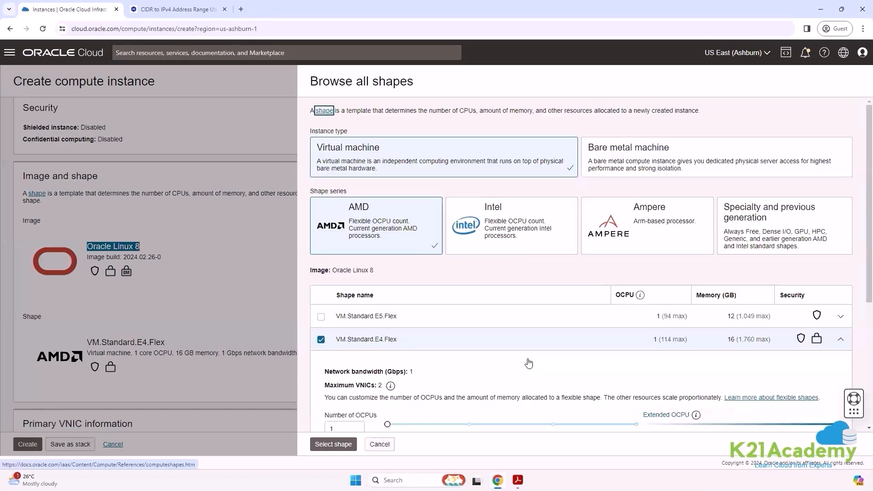
{"action": "left_click", "coordinate": [657, 226]}
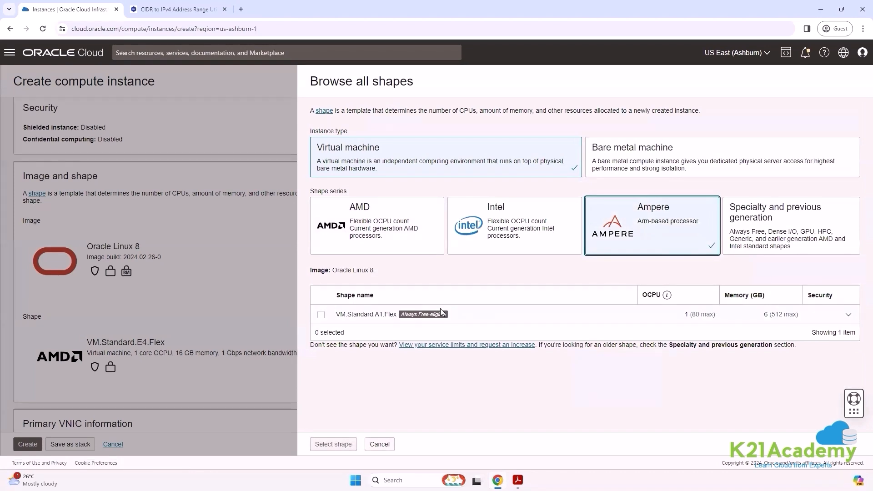
{"action": "left_click", "coordinate": [320, 315]}
{"action": "scroll", "coordinate": [489, 371], "scroll_direction": "down", "scroll_amount": 2}
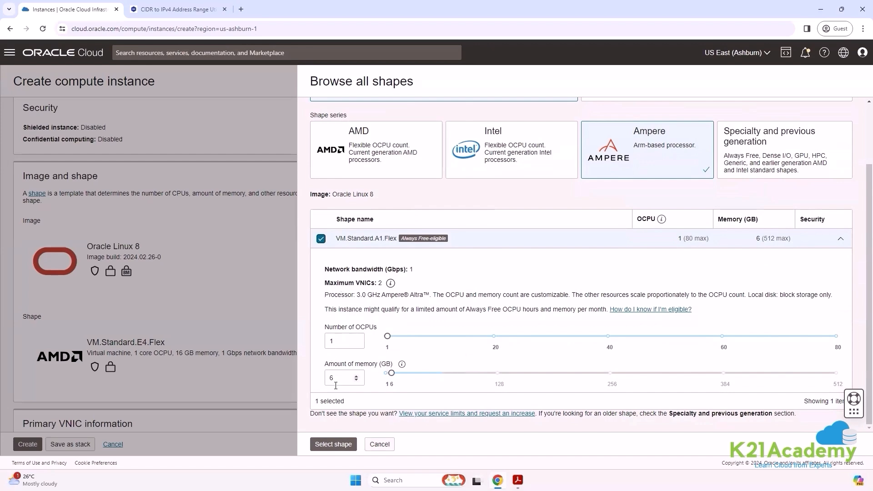
{"action": "left_click", "coordinate": [337, 445]}
Review the instance's primary VNIC network, subnet and IP address settings through to the SSH keys section
{"action": "scroll", "coordinate": [345, 298], "scroll_direction": "down", "scroll_amount": 2}
{"action": "scroll", "coordinate": [346, 298], "scroll_direction": "down", "scroll_amount": 1}
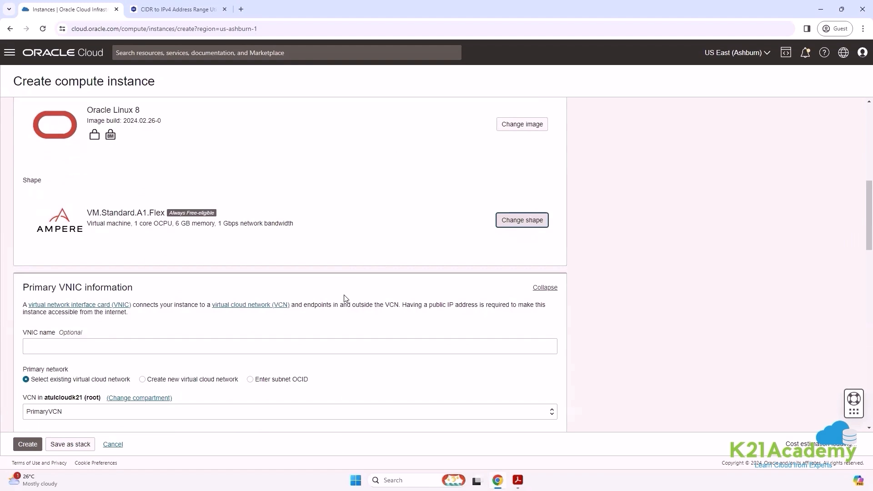
{"action": "scroll", "coordinate": [345, 299], "scroll_direction": "down", "scroll_amount": 2}
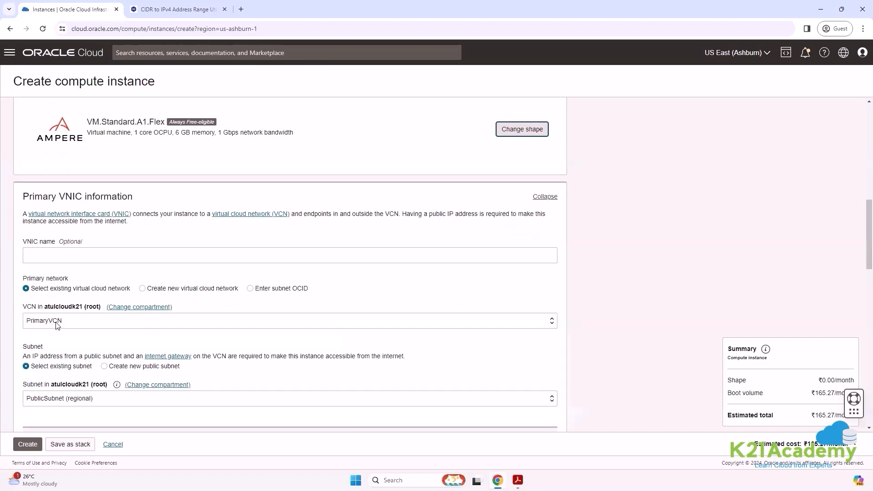
{"action": "scroll", "coordinate": [56, 325], "scroll_direction": "down", "scroll_amount": 2}
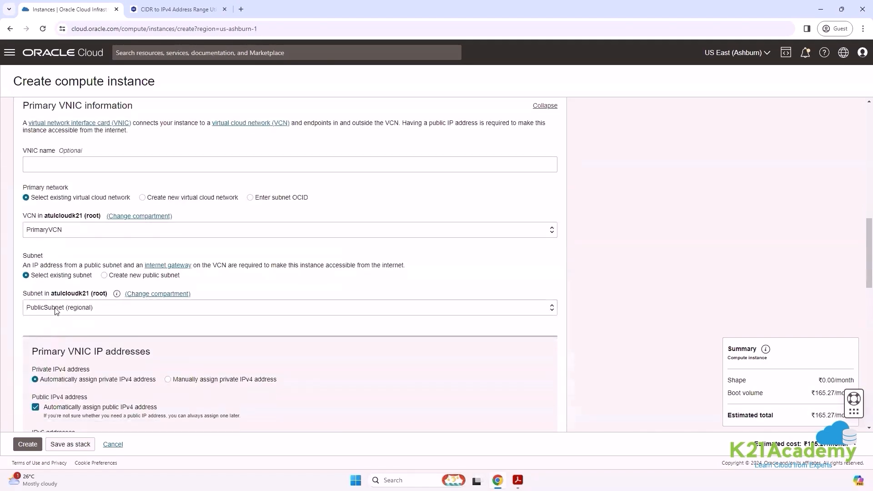
{"action": "scroll", "coordinate": [69, 308], "scroll_direction": "down", "scroll_amount": 7}
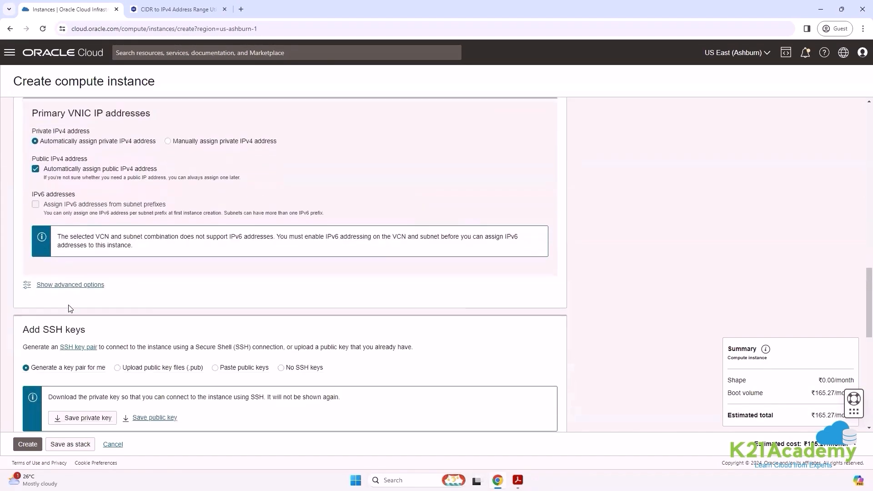
{"action": "scroll", "coordinate": [69, 308], "scroll_direction": "down", "scroll_amount": 4}
{"action": "scroll", "coordinate": [115, 207], "scroll_direction": "up", "scroll_amount": 2}
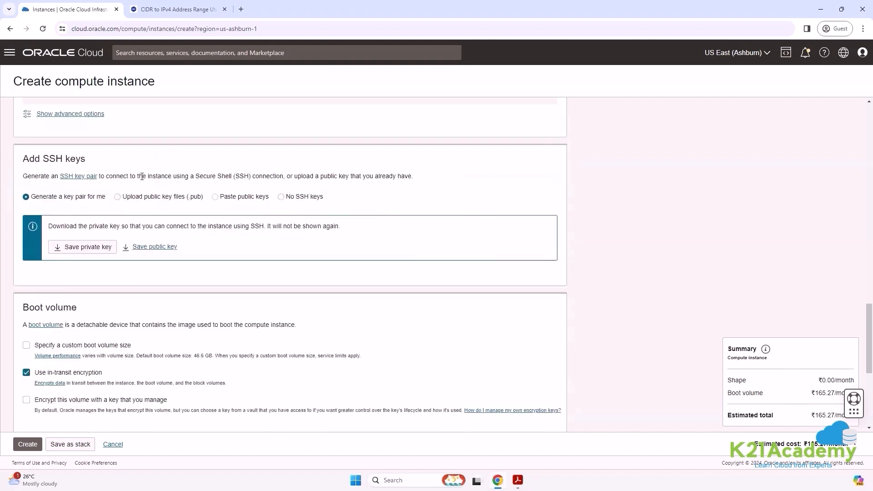
{"action": "left_click_drag", "start_coordinate": [24, 158], "coordinate": [91, 162]}
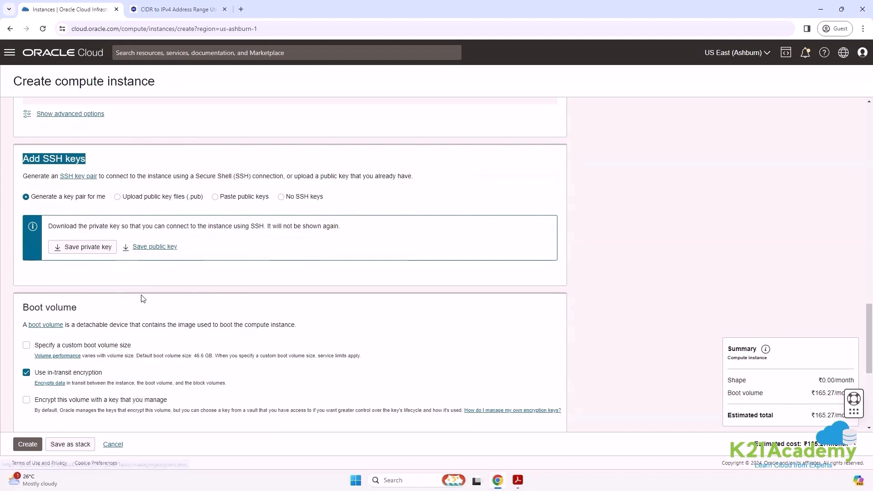
Set the SSH key option to pasting public keys and paste the existing SSH public key
{"action": "left_click", "coordinate": [221, 199]}
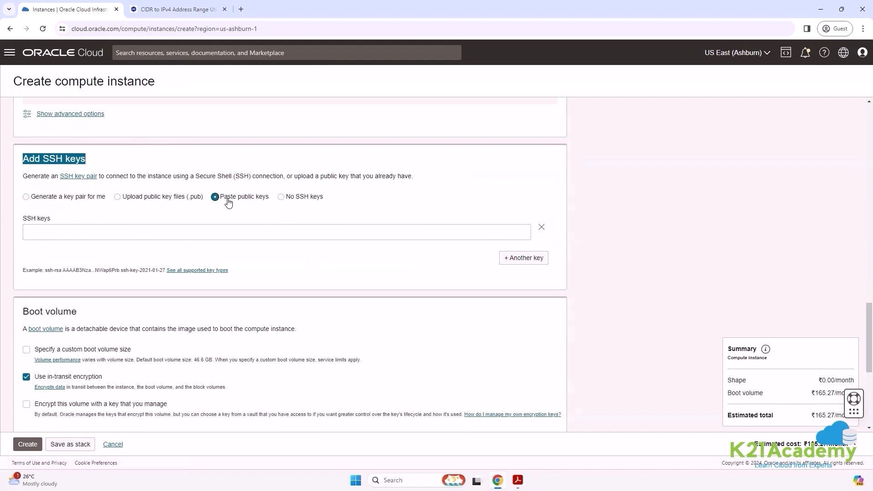
{"action": "left_click", "coordinate": [26, 197]}
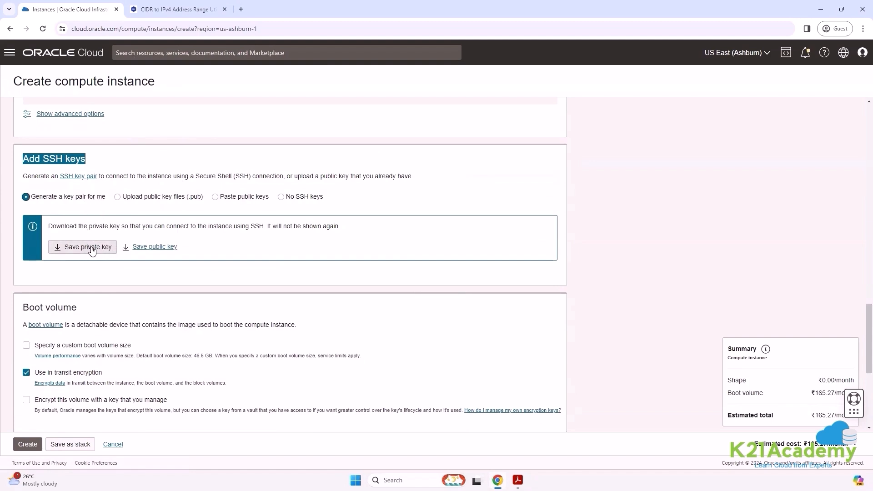
{"action": "left_click", "coordinate": [215, 197]}
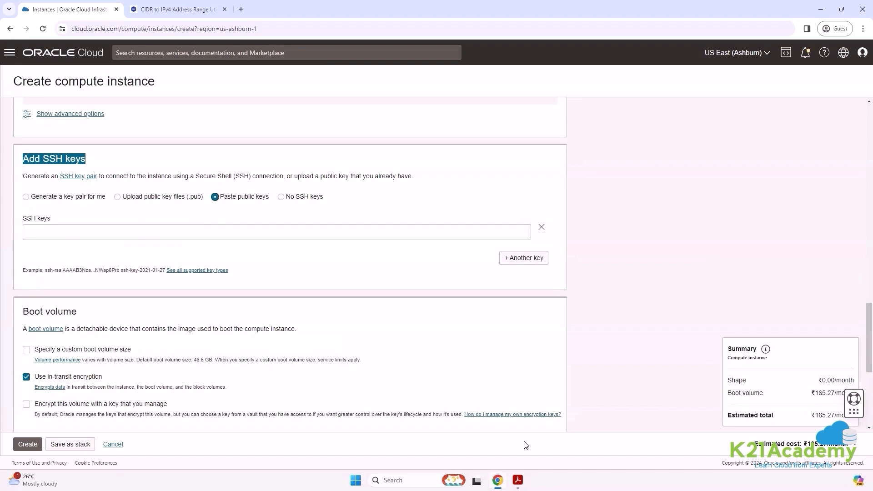
{"action": "key", "text": "alt+Tab"}
{"action": "scroll", "coordinate": [231, 295], "scroll_direction": "down", "scroll_amount": 1}
{"action": "left_click", "coordinate": [240, 187]}
{"action": "key", "text": "ctrl+v"}
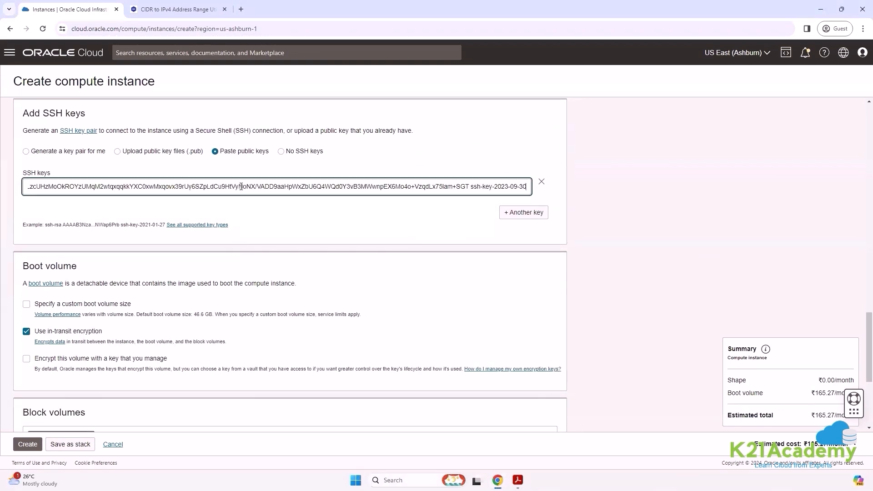
{"action": "key", "text": "Home"}
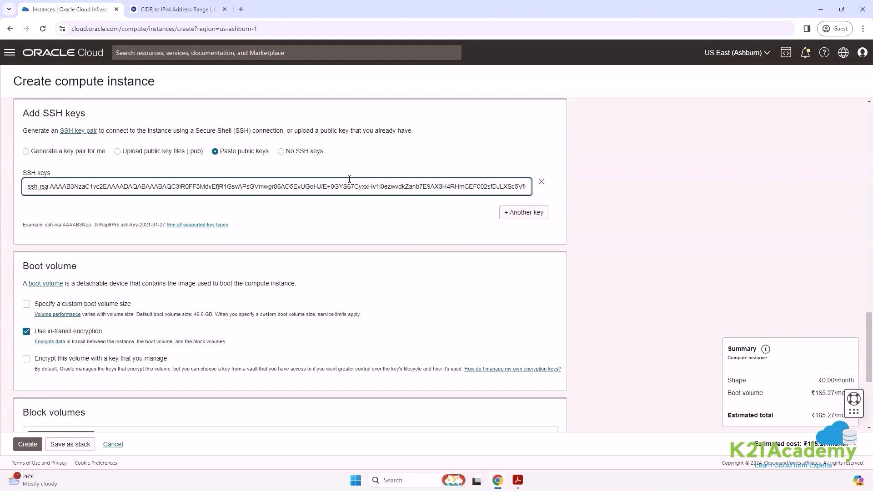
{"action": "scroll", "coordinate": [357, 291], "scroll_direction": "down", "scroll_amount": 2}
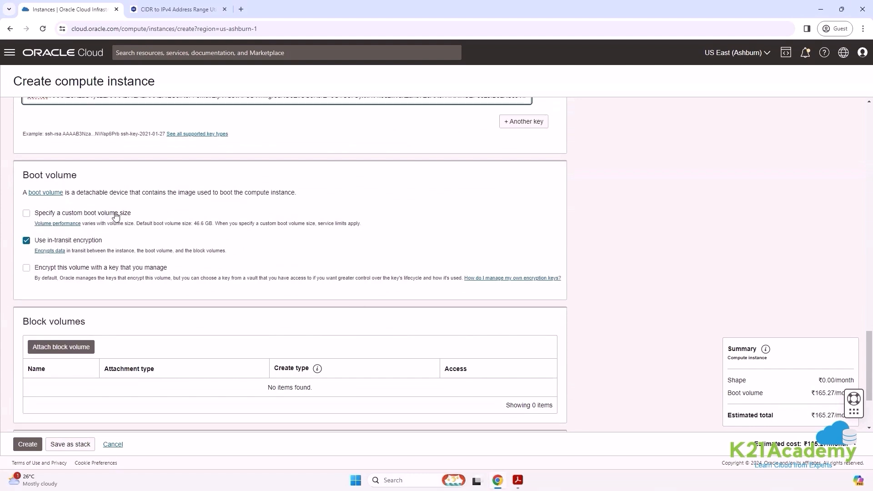
{"action": "left_click", "coordinate": [26, 217]}
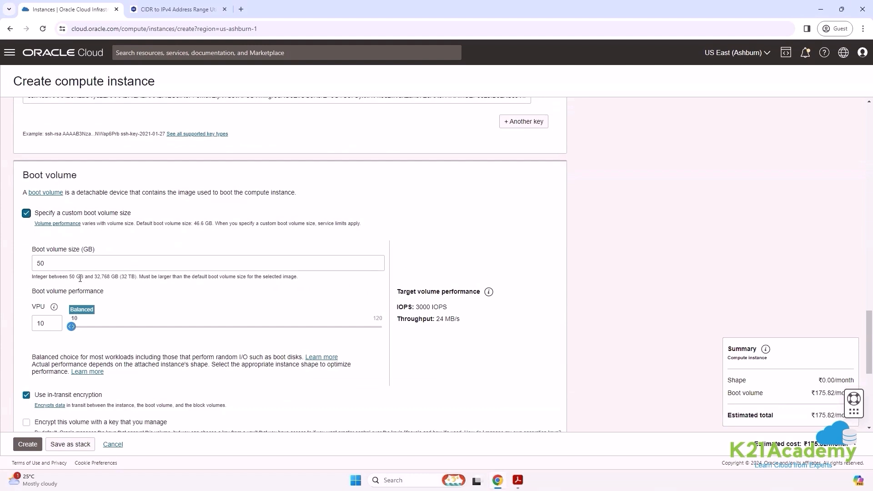
{"action": "left_click_drag", "start_coordinate": [70, 279], "coordinate": [128, 276]}
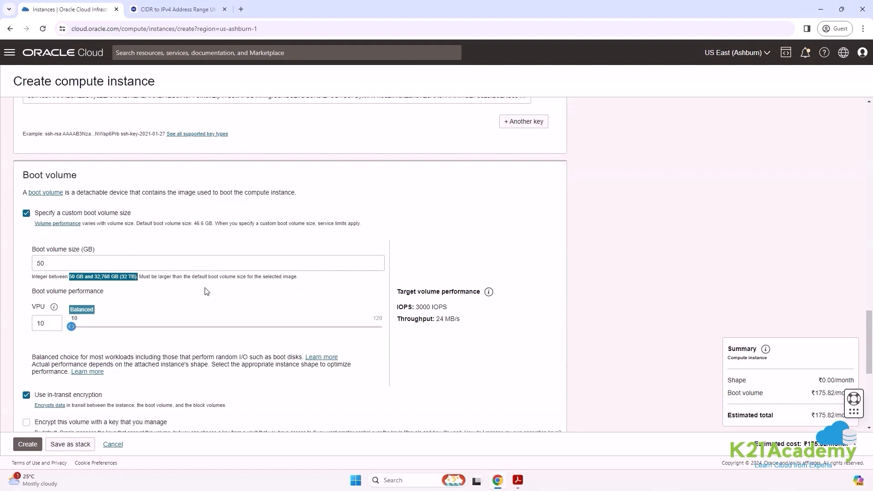
{"action": "left_click", "coordinate": [26, 213]}
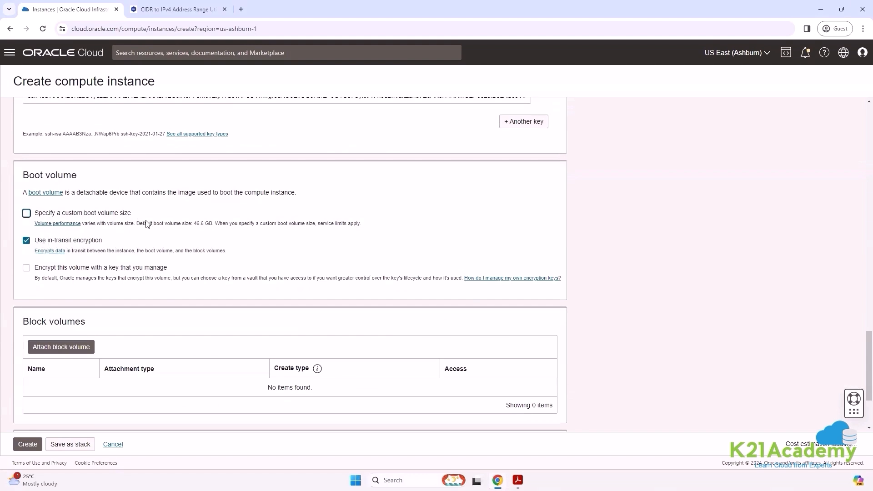
Review the instance's complete configuration, from name, placement, image and shape to networking, SSH keys, block volumes and live migration
{"action": "scroll", "coordinate": [153, 245], "scroll_direction": "down", "scroll_amount": 3}
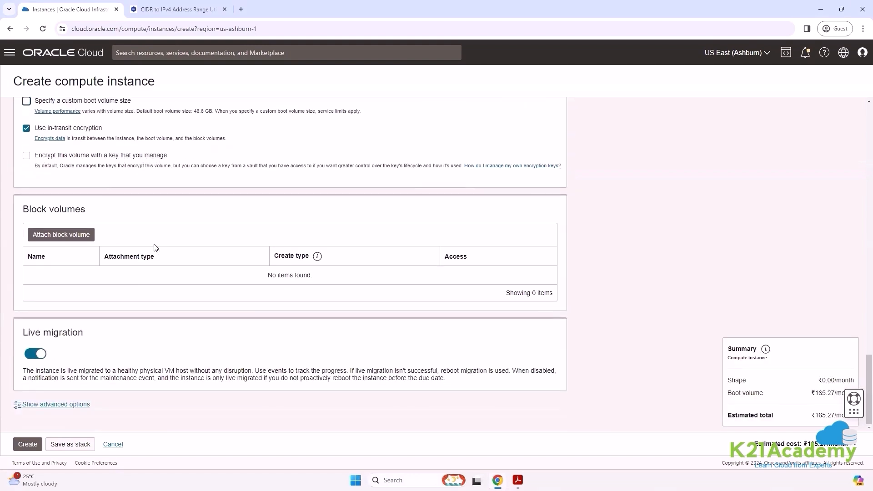
{"action": "scroll", "coordinate": [175, 411], "scroll_direction": "up", "scroll_amount": 5}
{"action": "scroll", "coordinate": [164, 244], "scroll_direction": "up", "scroll_amount": 15}
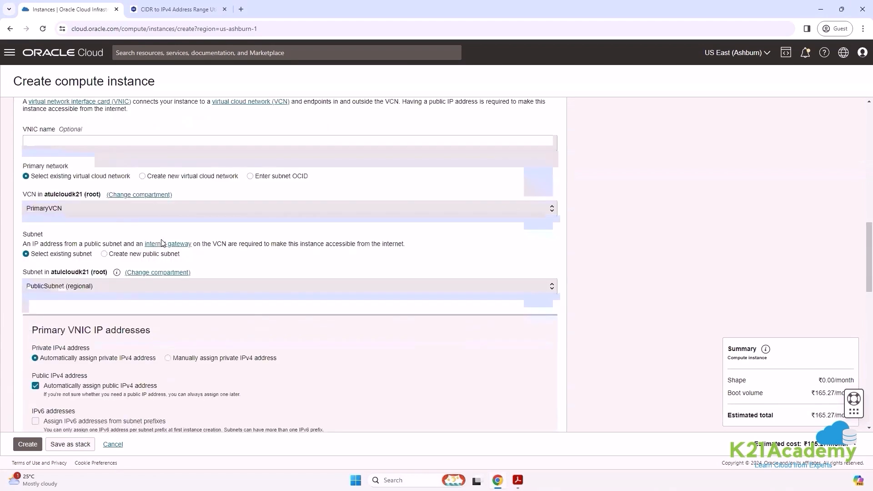
{"action": "scroll", "coordinate": [163, 243], "scroll_direction": "up", "scroll_amount": 6}
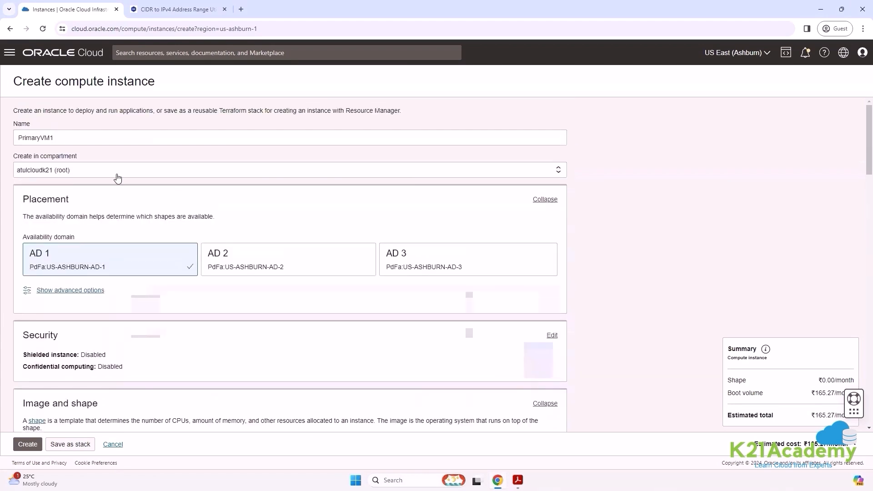
{"action": "scroll", "coordinate": [90, 204], "scroll_direction": "down", "scroll_amount": 3}
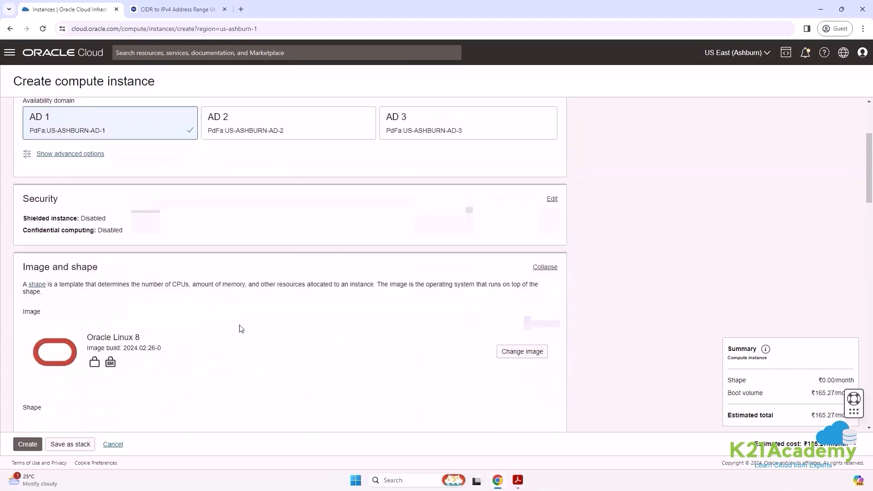
{"action": "scroll", "coordinate": [95, 269], "scroll_direction": "down", "scroll_amount": 1}
{"action": "scroll", "coordinate": [109, 261], "scroll_direction": "down", "scroll_amount": 7}
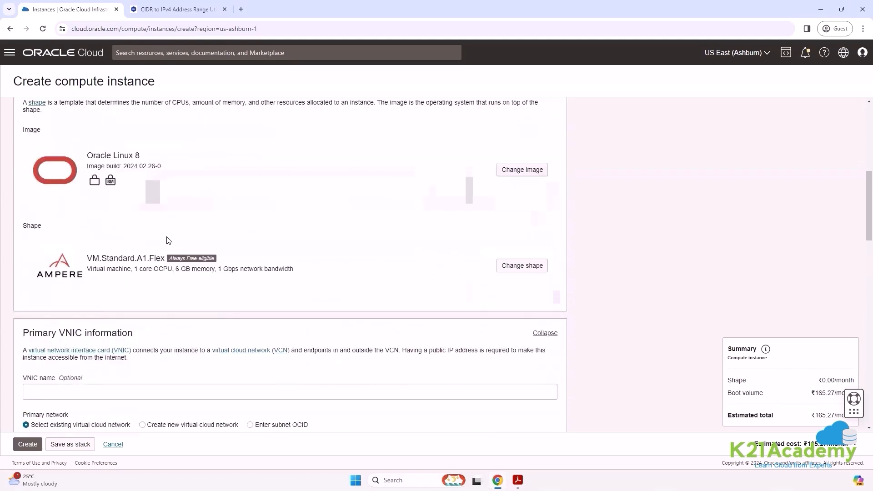
{"action": "scroll", "coordinate": [134, 300], "scroll_direction": "down", "scroll_amount": 8}
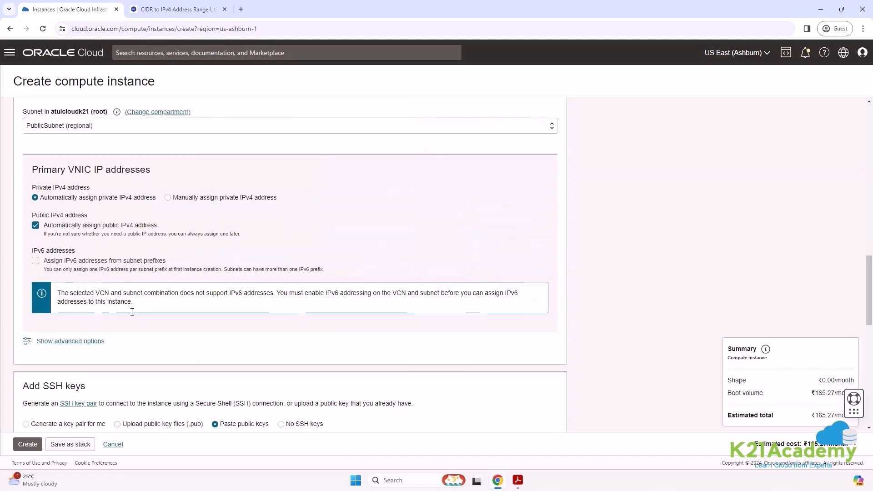
{"action": "scroll", "coordinate": [134, 303], "scroll_direction": "down", "scroll_amount": 8}
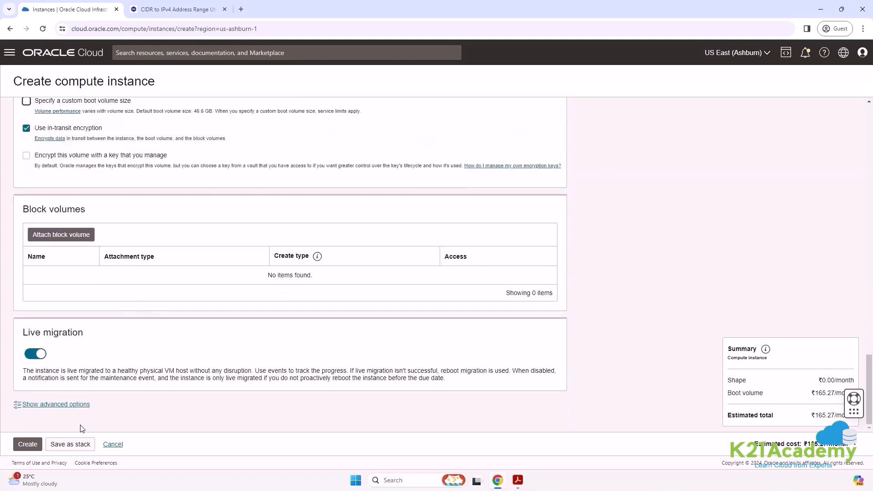
Create the PrimaryVM1 instance and return to the list of compute instances
{"action": "left_click", "coordinate": [23, 447]}
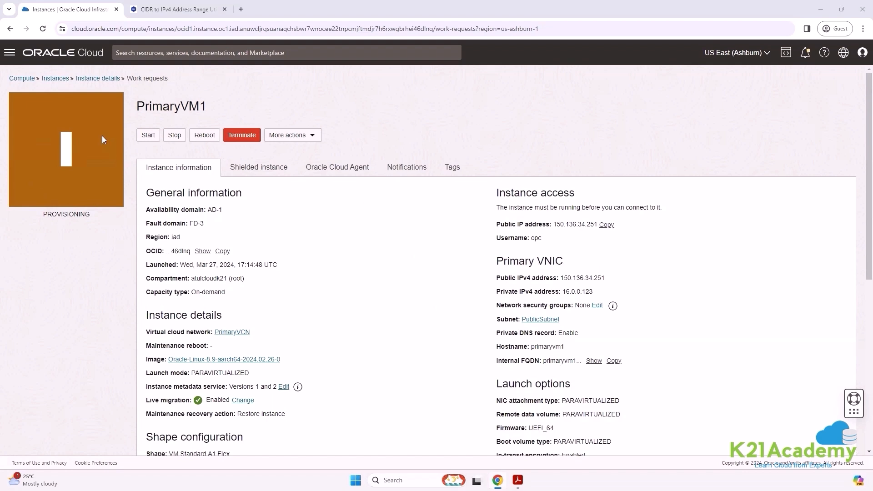
{"action": "left_click", "coordinate": [87, 82]}
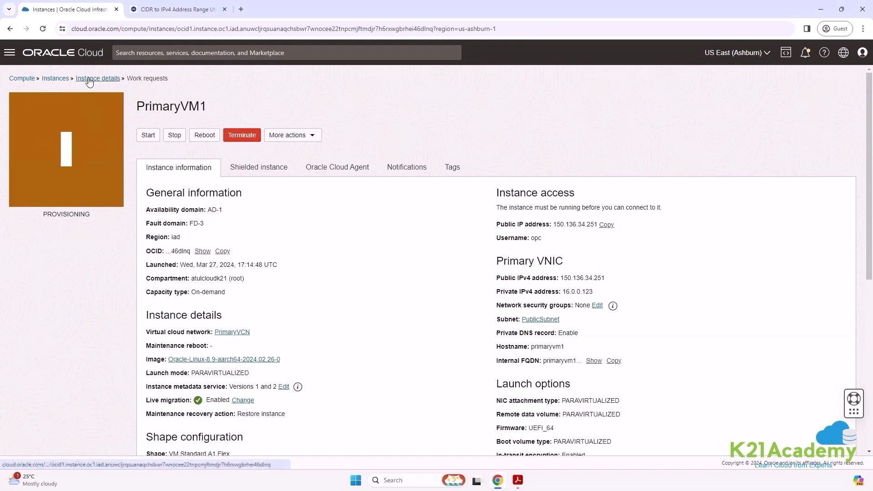
{"action": "left_click", "coordinate": [62, 80]}
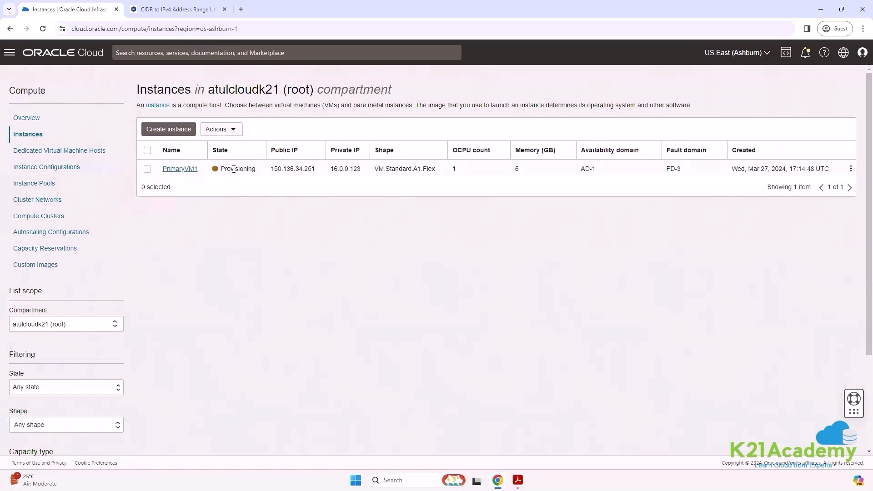
Switch to the PDF guide, read section 7 on creating SecondaryVCN1 in the Secondary compartment, and return to Oracle Cloud
{"action": "key", "text": "alt+Tab"}
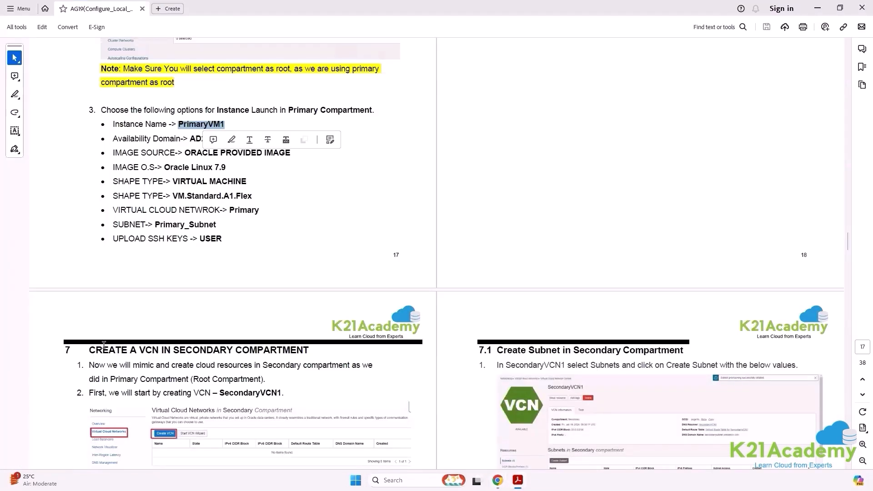
{"action": "scroll", "coordinate": [241, 351], "scroll_direction": "down", "scroll_amount": 3}
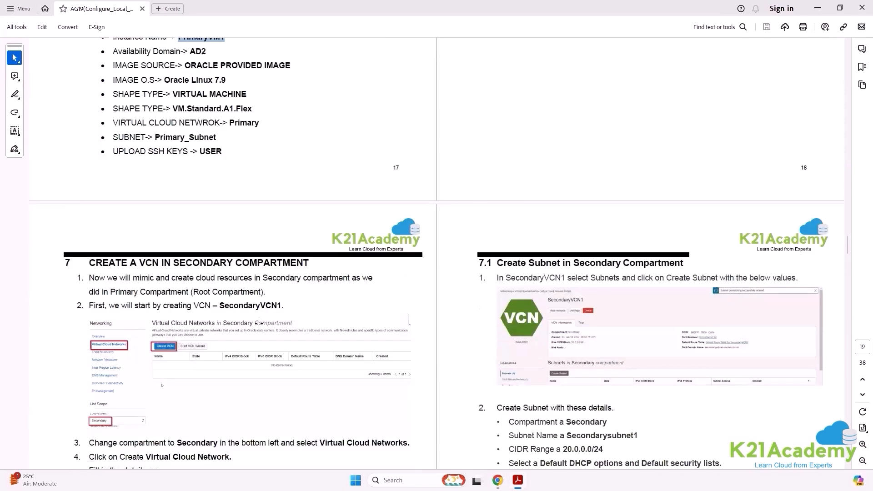
{"action": "scroll", "coordinate": [258, 302], "scroll_direction": "down", "scroll_amount": 2}
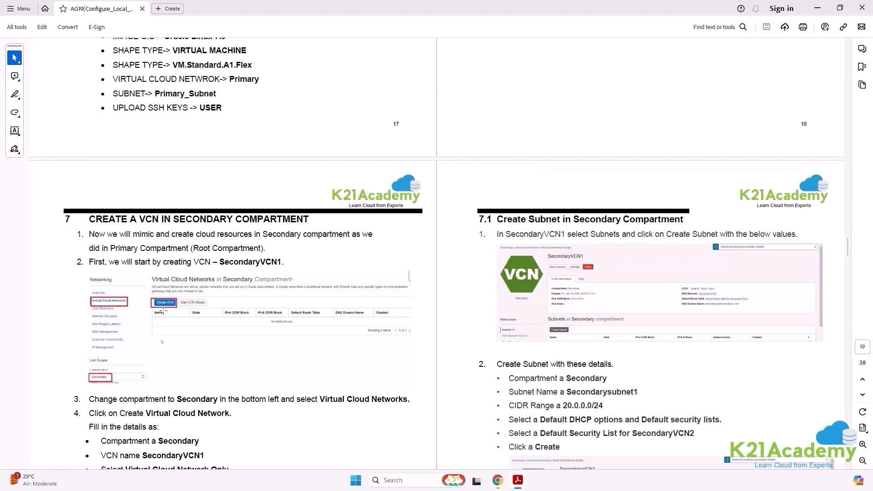
{"action": "scroll", "coordinate": [162, 311], "scroll_direction": "down", "scroll_amount": 3}
{"action": "mouse_move", "coordinate": [497, 480]}
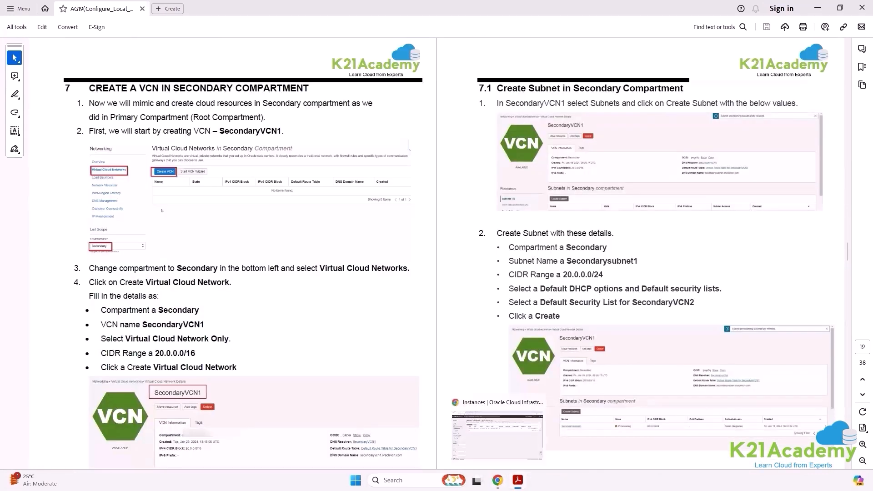
{"action": "left_click", "coordinate": [501, 442]}
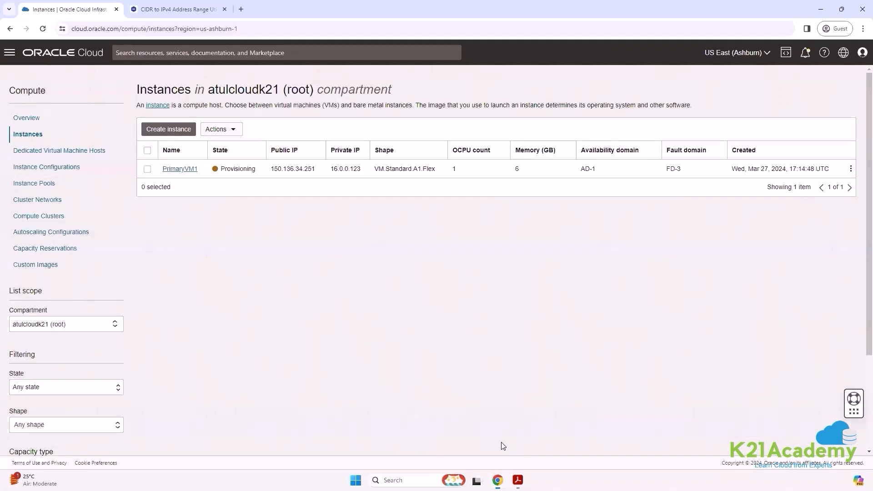
Open the list of virtual cloud networks and switch its compartment scope to Secondary
{"action": "left_click", "coordinate": [9, 53]}
{"action": "left_click", "coordinate": [38, 154]}
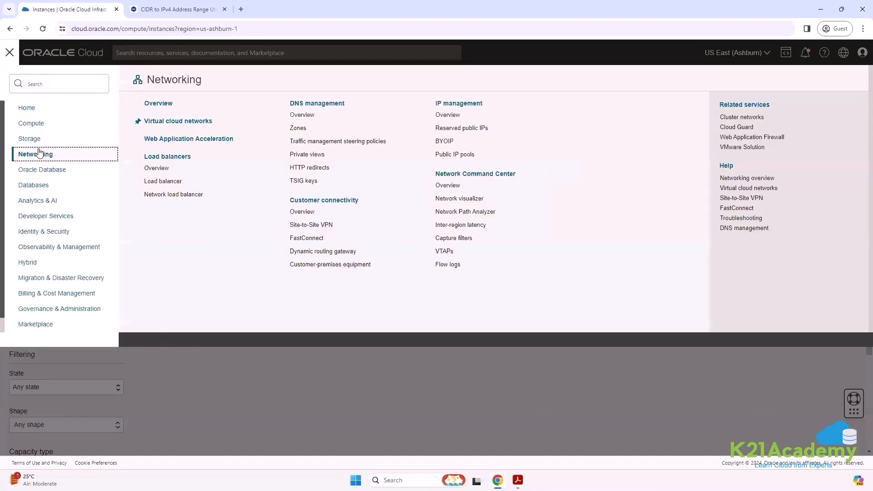
{"action": "left_click", "coordinate": [185, 122]}
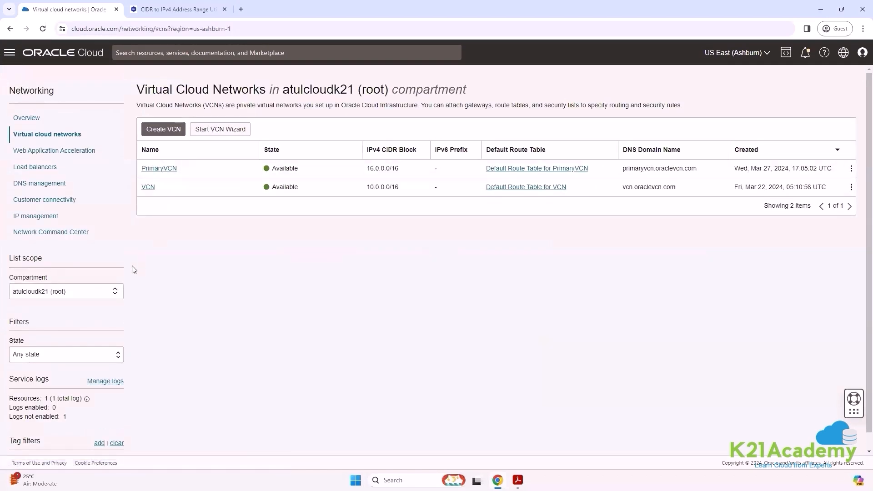
{"action": "left_click", "coordinate": [97, 297]}
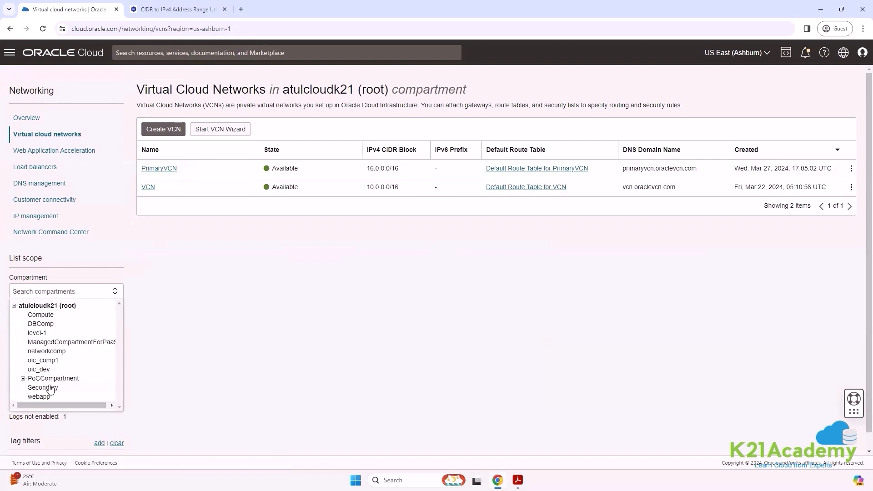
{"action": "left_click", "coordinate": [51, 389]}
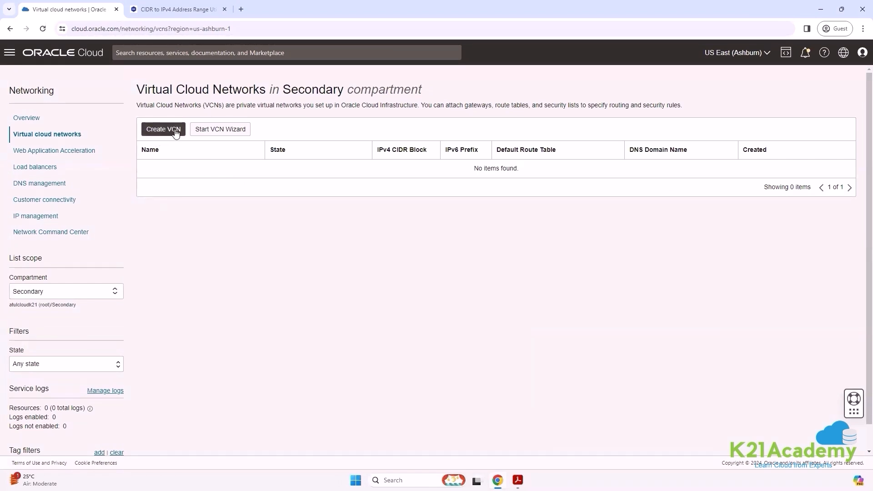
Start the VCN wizard with internet connectivity, name the VCN SecondaryVCN and set its IPv4 CIDR block to 17.0.0.0/16
{"action": "left_click", "coordinate": [231, 131]}
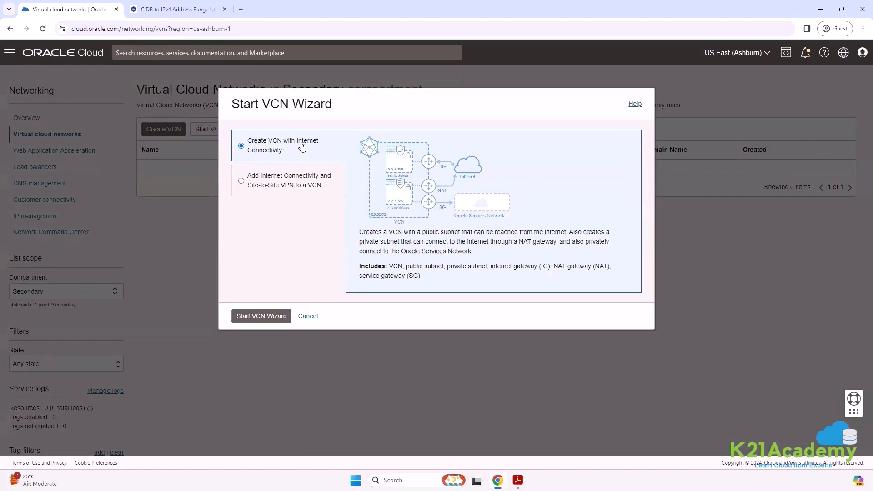
{"action": "left_click", "coordinate": [249, 317]}
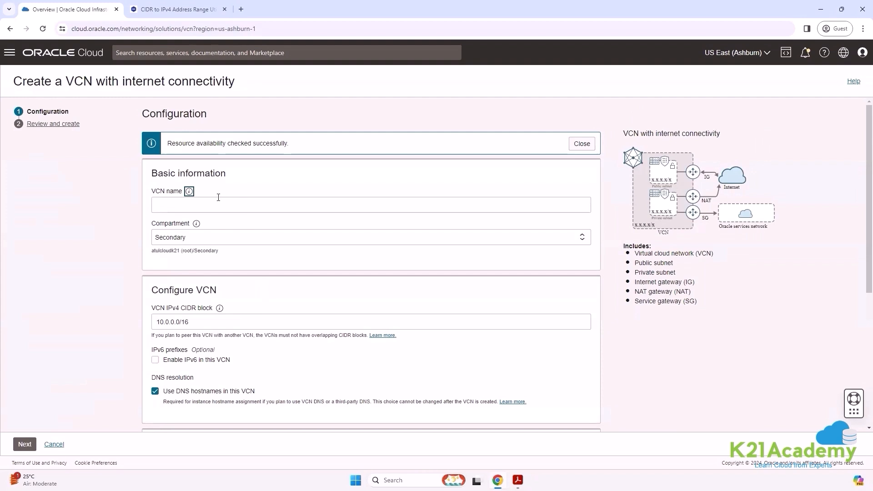
{"action": "left_click", "coordinate": [186, 203]}
{"action": "mouse_move", "coordinate": [197, 225]}
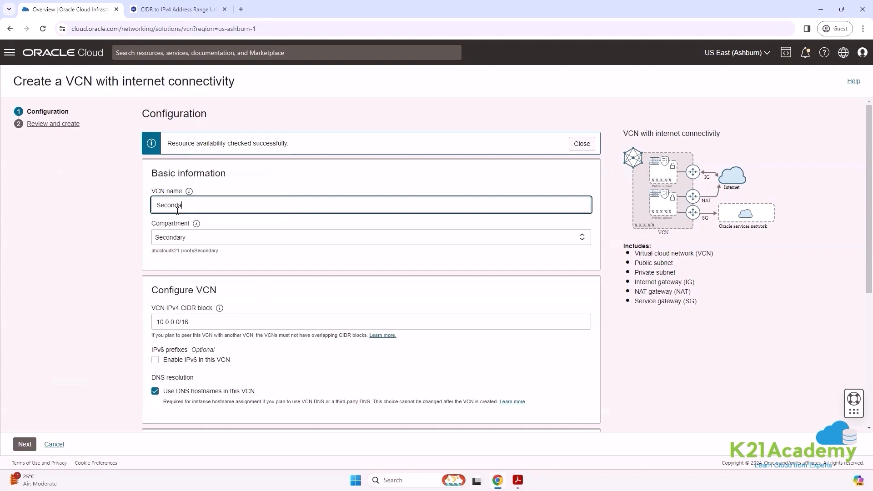
{"action": "type", "text": "CN"}
{"action": "left_click", "coordinate": [196, 322]}
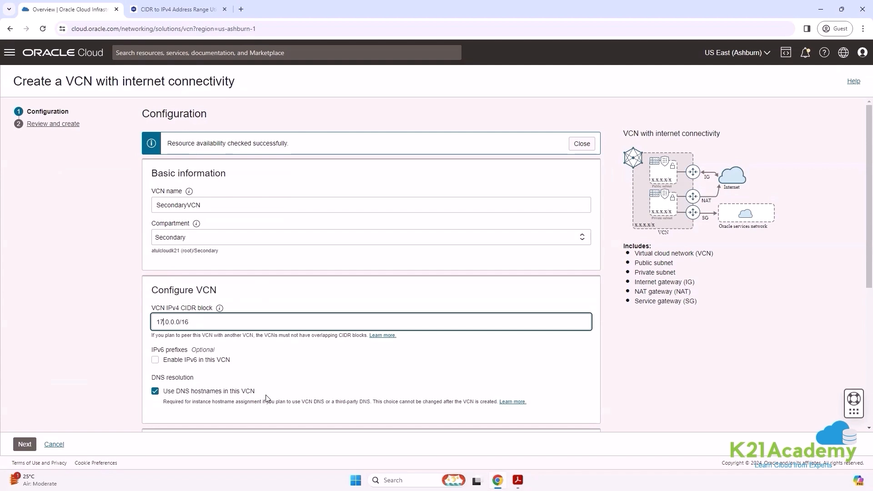
Copy the VCN's CIDR block, calculate its IP range on the CIDR to IPv4 conversion site, and return to Oracle Cloud
{"action": "left_click_drag", "start_coordinate": [186, 322], "coordinate": [149, 324]}
{"action": "key", "text": "ctrl+c"}
{"action": "left_click", "coordinate": [219, 12]}
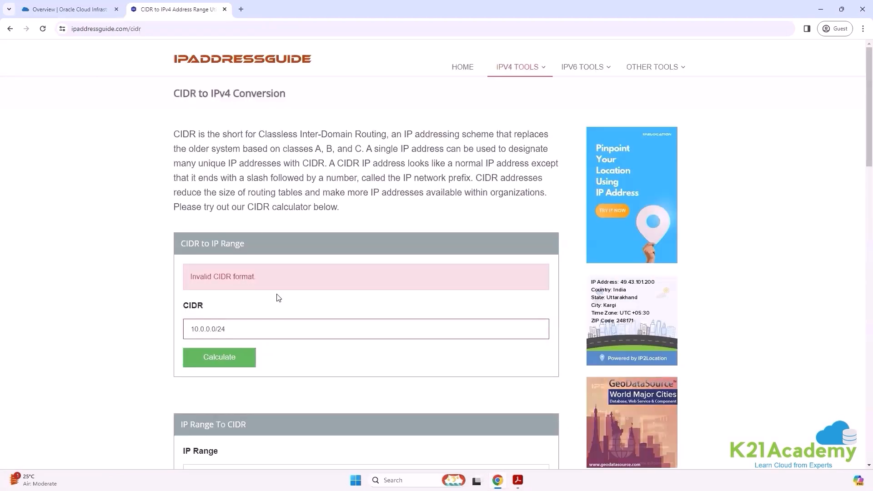
{"action": "left_click_drag", "start_coordinate": [232, 329], "coordinate": [176, 331]}
{"action": "key", "text": "ctrl+v"}
{"action": "left_click", "coordinate": [213, 362]}
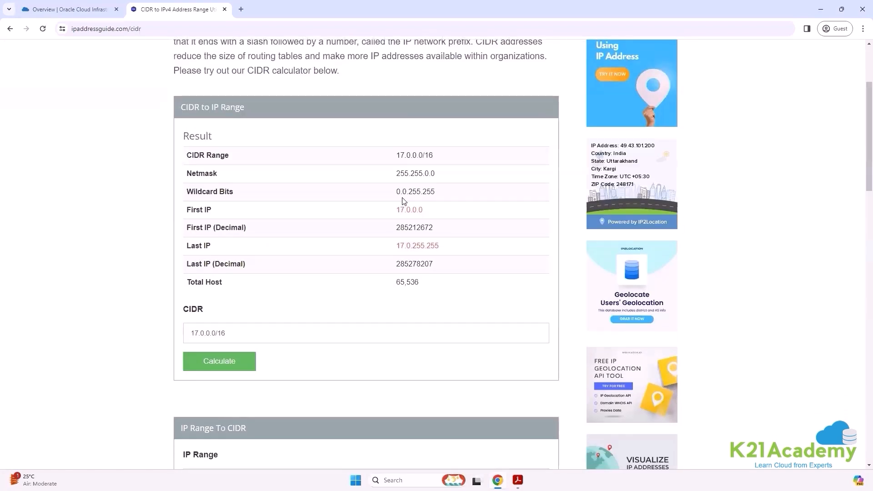
{"action": "key", "text": "ctrl+Tab"}
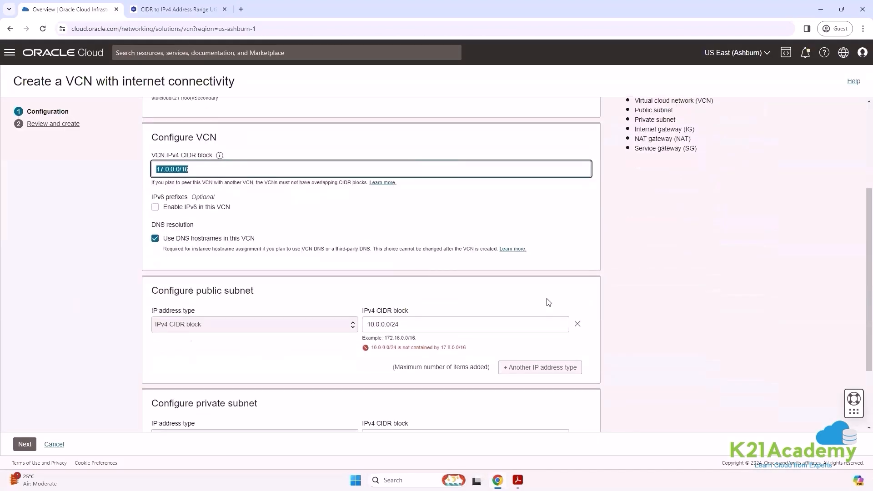
Set the public subnet's IPv4 CIDR block to 17.0.0.0/24 and the private subnet's to 17.0.1.0/24
{"action": "scroll", "coordinate": [548, 302], "scroll_direction": "down", "scroll_amount": 1}
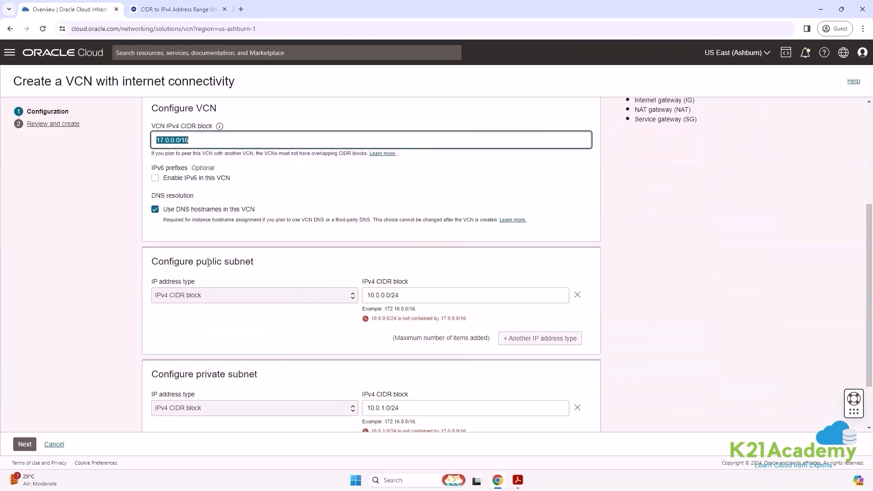
{"action": "left_click", "coordinate": [372, 296]}
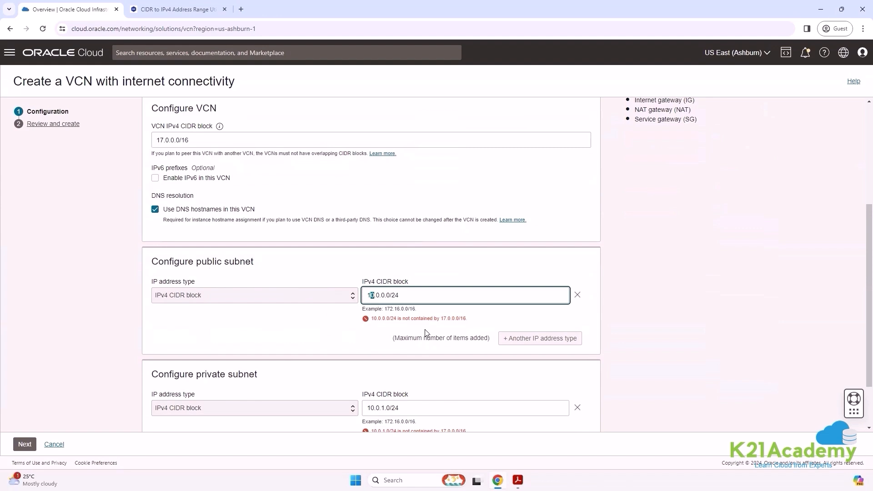
{"action": "type", "text": "7"}
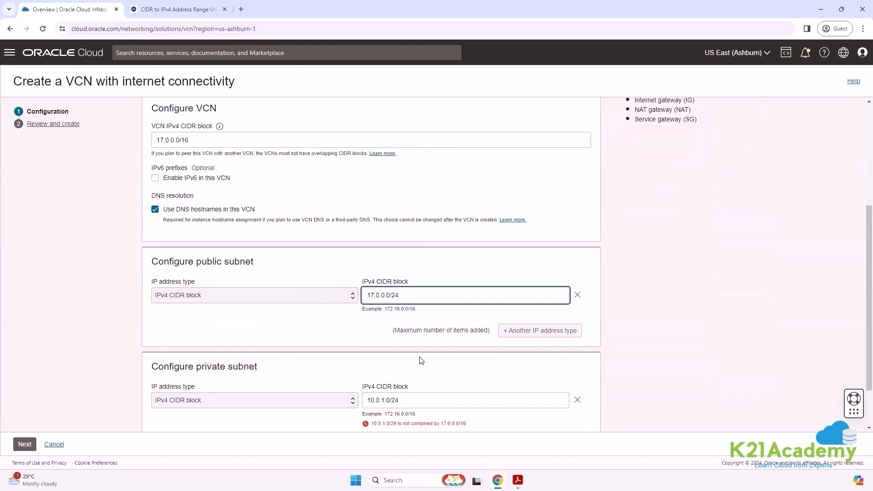
{"action": "scroll", "coordinate": [427, 366], "scroll_direction": "down", "scroll_amount": 1}
{"action": "left_click_drag", "start_coordinate": [440, 378], "coordinate": [471, 381]}
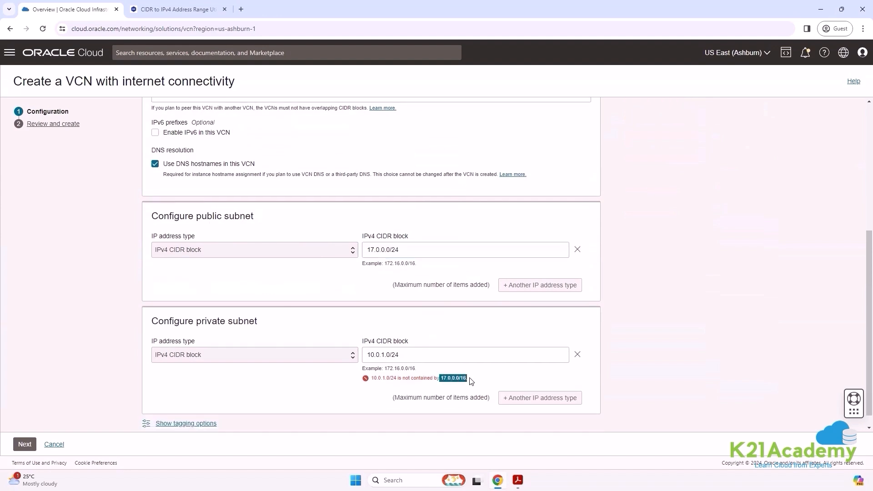
{"action": "left_click", "coordinate": [372, 354]}
{"action": "key", "text": "Delete"}
{"action": "key", "text": "Delete"}
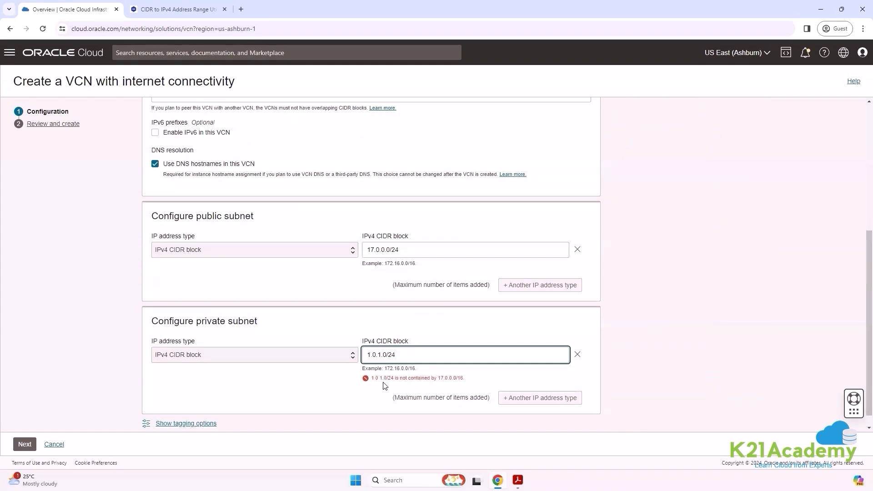
{"action": "type", "text": "7"}
{"action": "scroll", "coordinate": [452, 312], "scroll_direction": "up", "scroll_amount": 2}
{"action": "scroll", "coordinate": [452, 312], "scroll_direction": "down", "scroll_amount": 3}
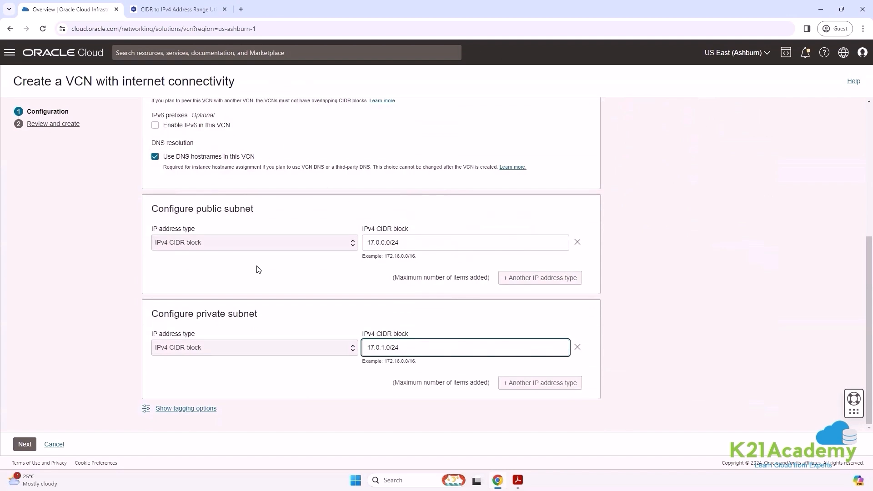
Review SecondaryVCN's subnets, gateways, security lists and route tables, and create the VCN
{"action": "left_click", "coordinate": [24, 445]}
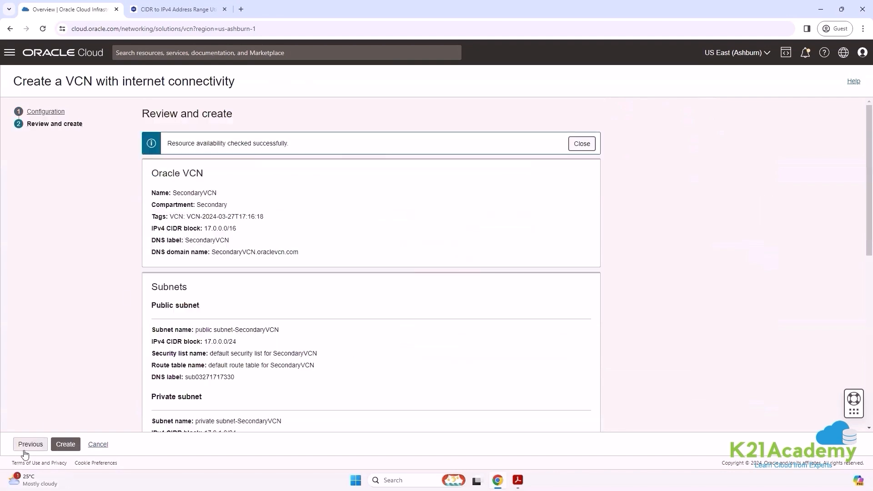
{"action": "scroll", "coordinate": [193, 308], "scroll_direction": "down", "scroll_amount": 7}
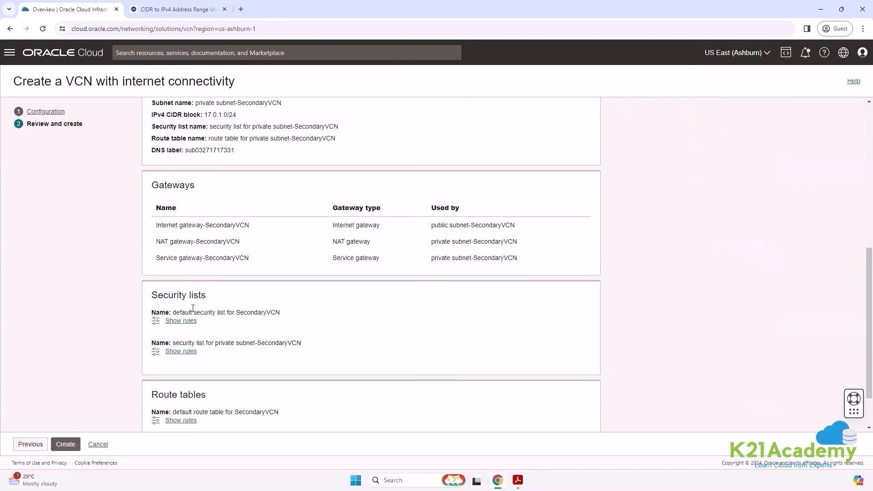
{"action": "left_click_drag", "start_coordinate": [167, 226], "coordinate": [216, 258]}
{"action": "scroll", "coordinate": [243, 300], "scroll_direction": "down", "scroll_amount": 2}
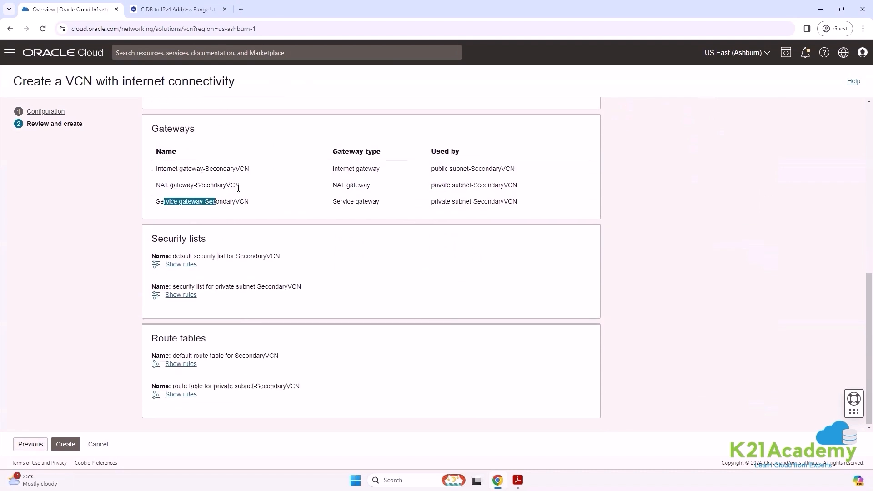
{"action": "scroll", "coordinate": [238, 188], "scroll_direction": "up", "scroll_amount": 10}
{"action": "scroll", "coordinate": [241, 227], "scroll_direction": "up", "scroll_amount": 4}
{"action": "scroll", "coordinate": [241, 250], "scroll_direction": "down", "scroll_amount": 14}
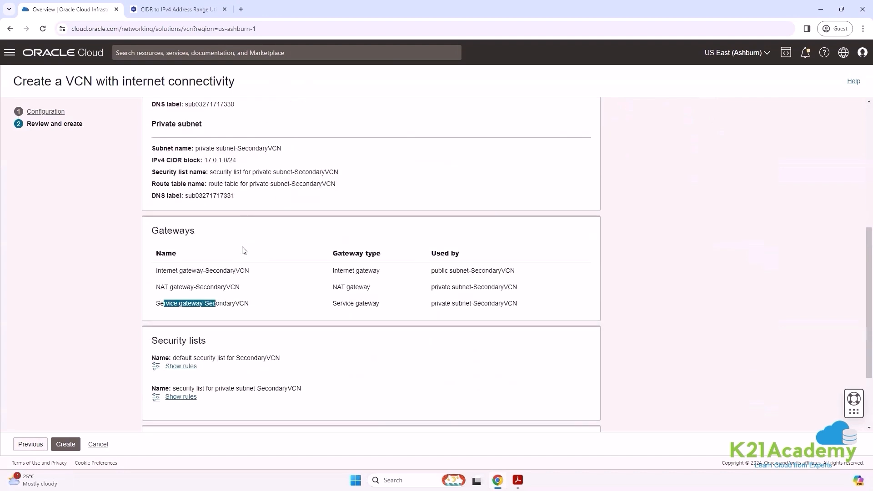
{"action": "left_click", "coordinate": [66, 444]}
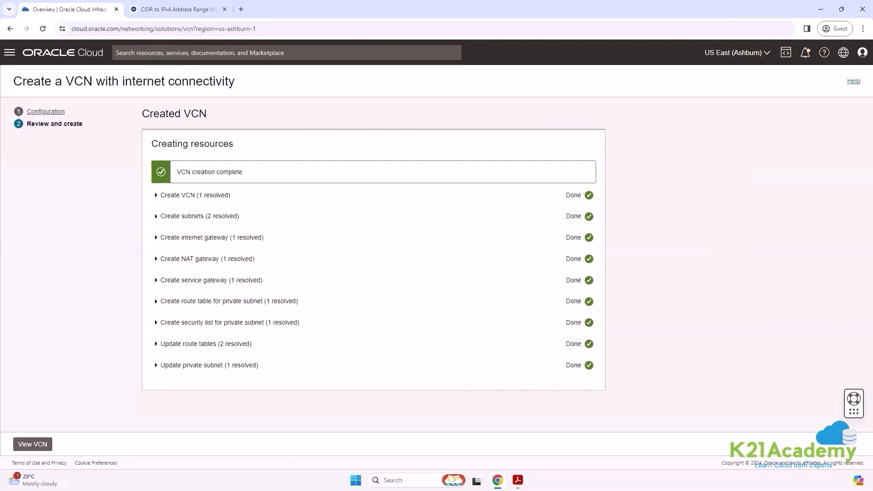
Open the SecondaryVCN details and examine its subnets, route tables and other resources
{"action": "left_click", "coordinate": [39, 444]}
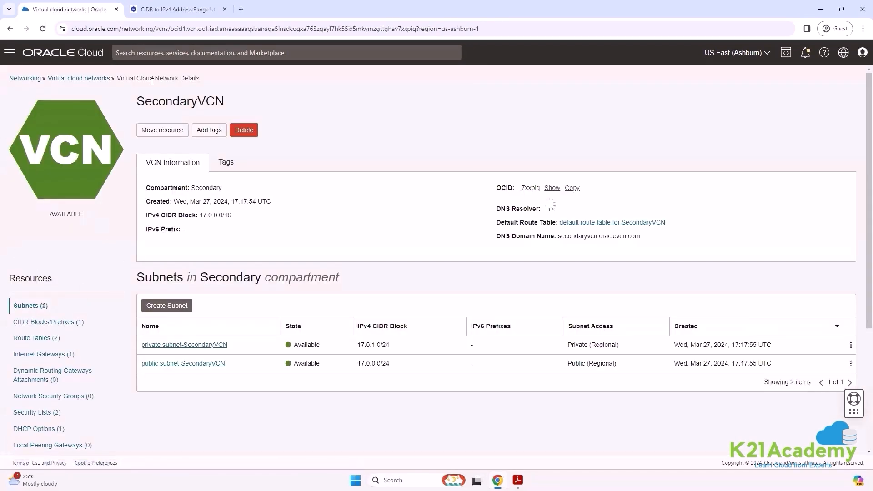
{"action": "double_click", "coordinate": [172, 99]}
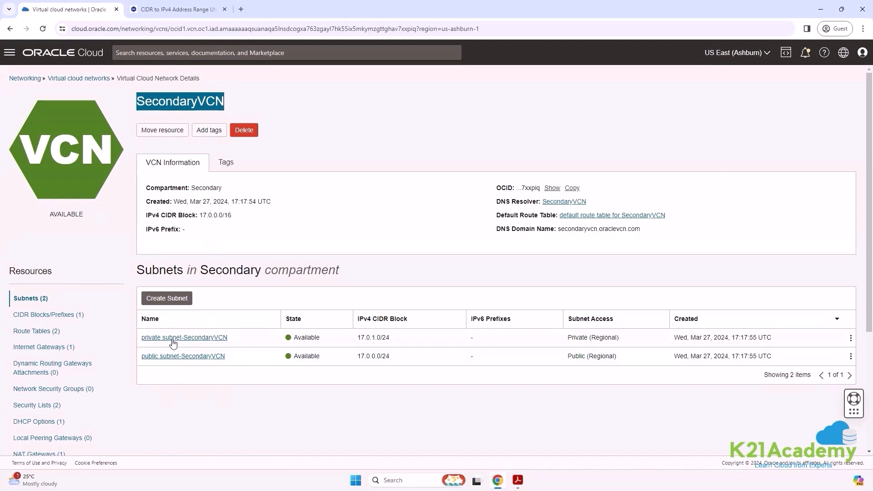
{"action": "left_click", "coordinate": [30, 331]}
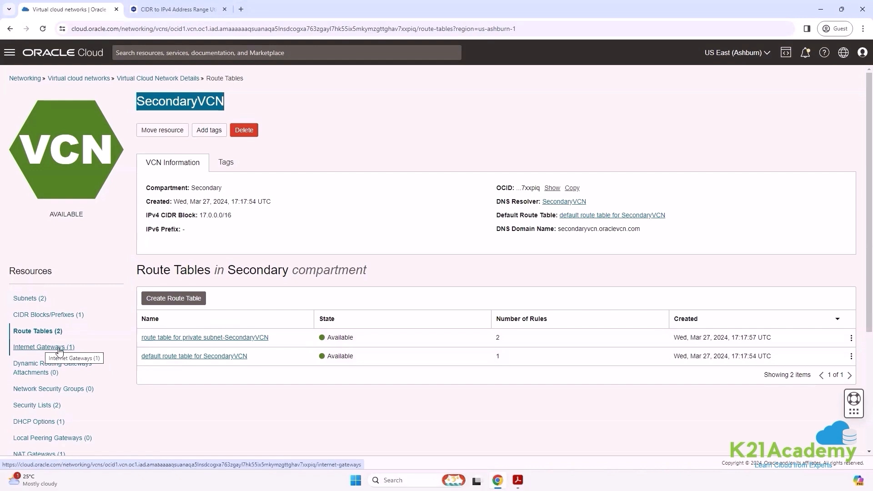
{"action": "scroll", "coordinate": [37, 415], "scroll_direction": "down", "scroll_amount": 2}
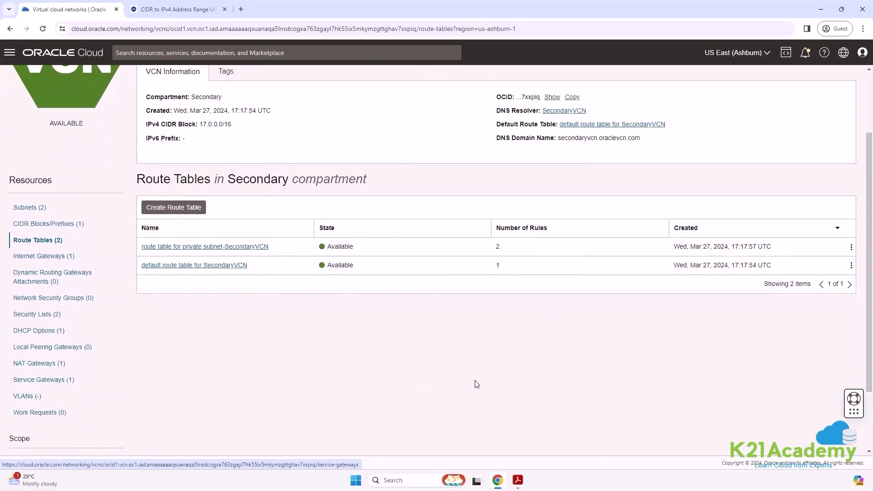
Switch to the PDF guide and read sections 7 to 7.4 on the Secondary compartment's VCN, subnet, internet gateway, route tables and SecondaryVM1 instance
{"action": "left_click", "coordinate": [518, 480]}
{"action": "scroll", "coordinate": [582, 130], "scroll_direction": "down", "scroll_amount": 2}
{"action": "scroll", "coordinate": [573, 133], "scroll_direction": "up", "scroll_amount": 2}
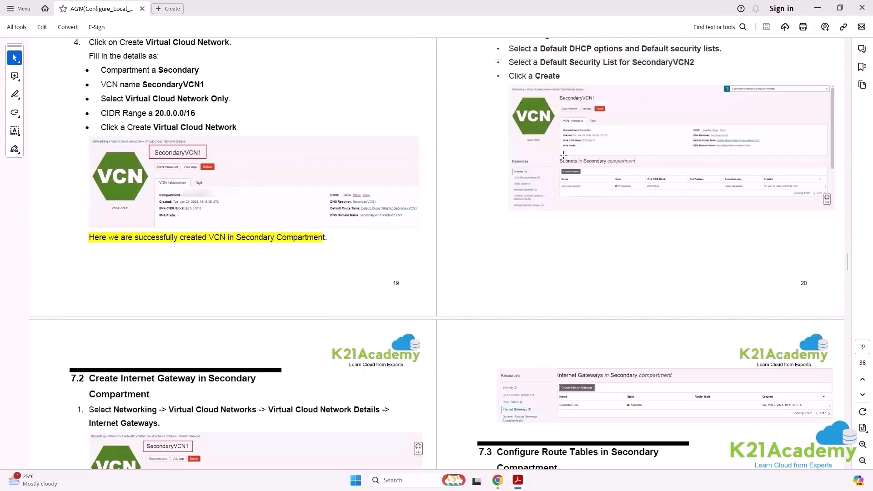
{"action": "scroll", "coordinate": [573, 134], "scroll_direction": "up", "scroll_amount": 4}
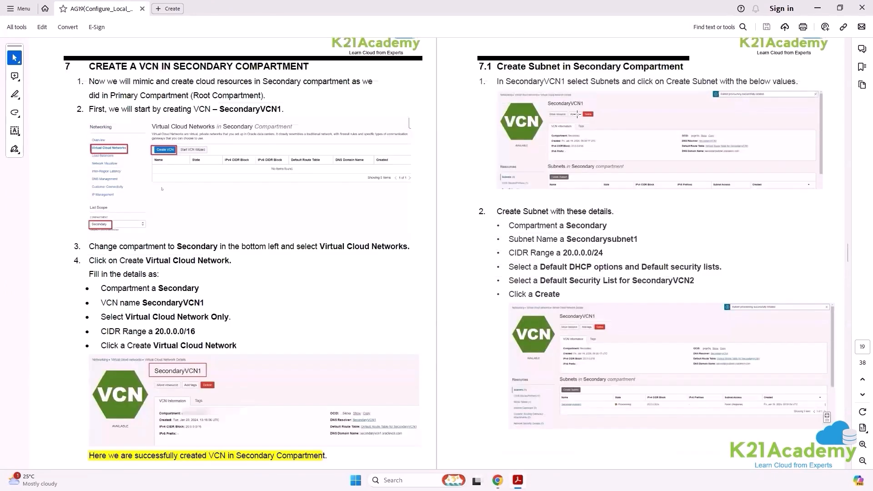
{"action": "left_click_drag", "start_coordinate": [529, 67], "coordinate": [683, 67]}
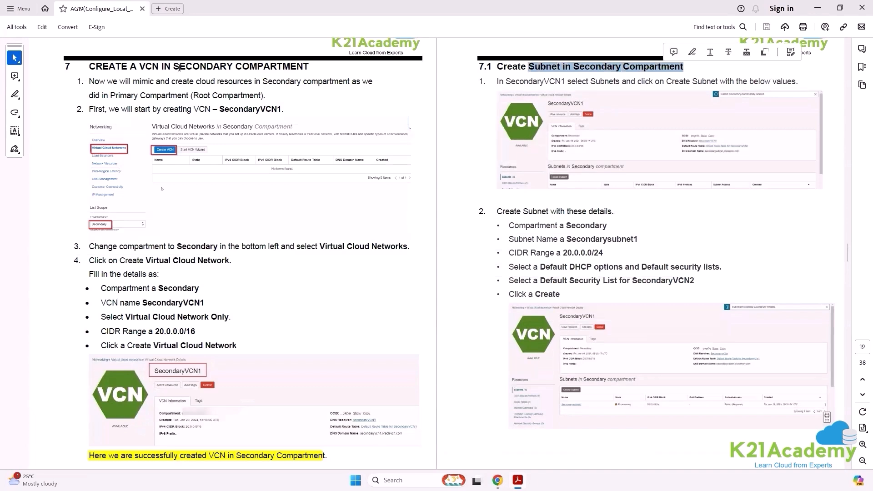
{"action": "left_click_drag", "start_coordinate": [160, 67], "coordinate": [309, 67]}
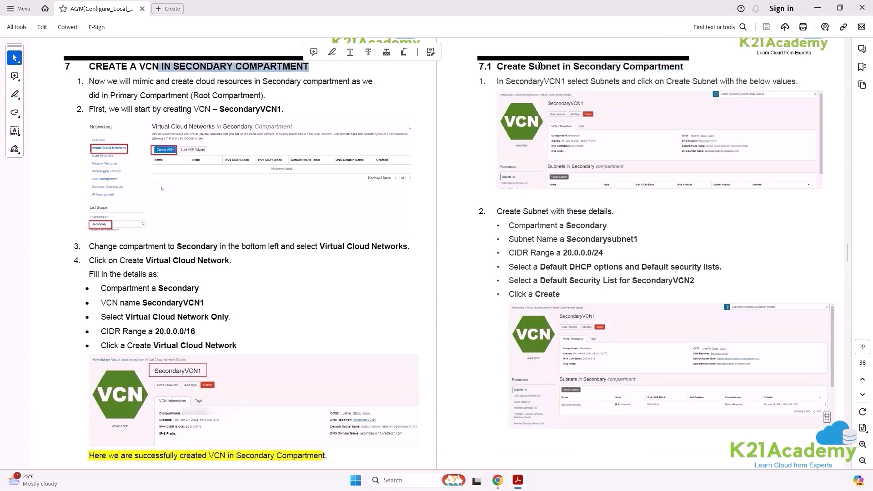
{"action": "scroll", "coordinate": [293, 330], "scroll_direction": "down", "scroll_amount": 8}
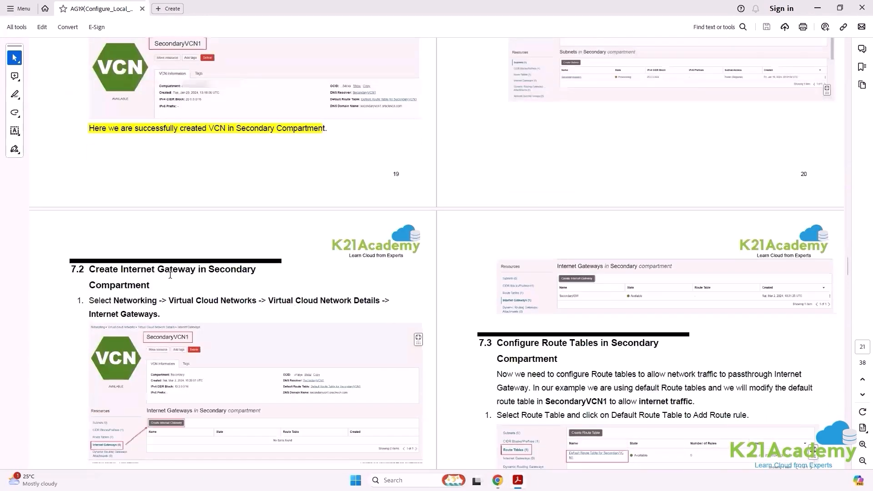
{"action": "scroll", "coordinate": [287, 279], "scroll_direction": "down", "scroll_amount": 4}
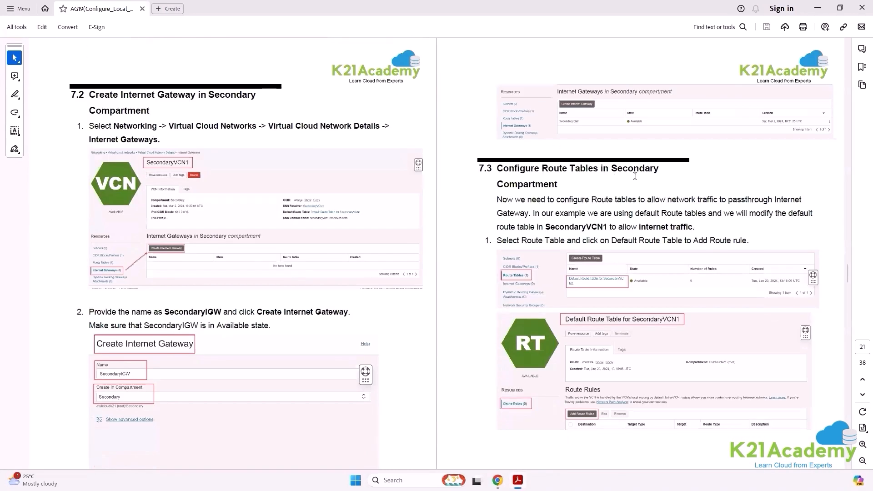
{"action": "scroll", "coordinate": [649, 244], "scroll_direction": "down", "scroll_amount": 12}
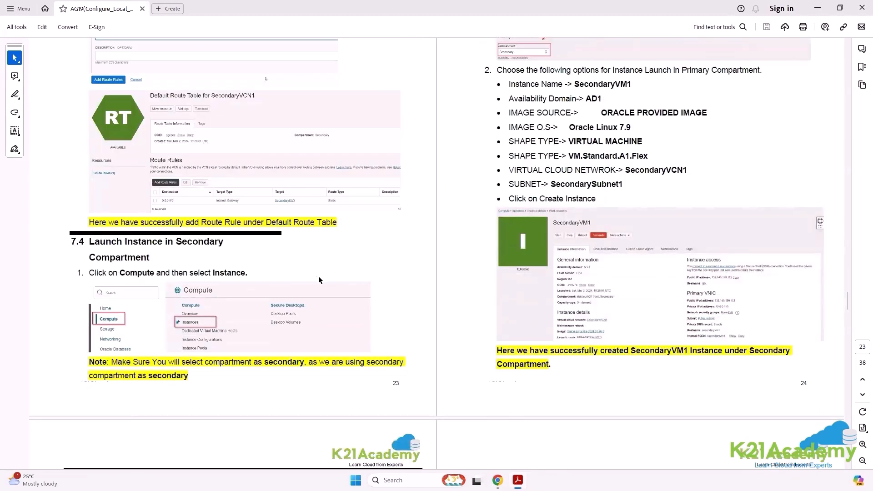
{"action": "scroll", "coordinate": [315, 275], "scroll_direction": "up", "scroll_amount": 3}
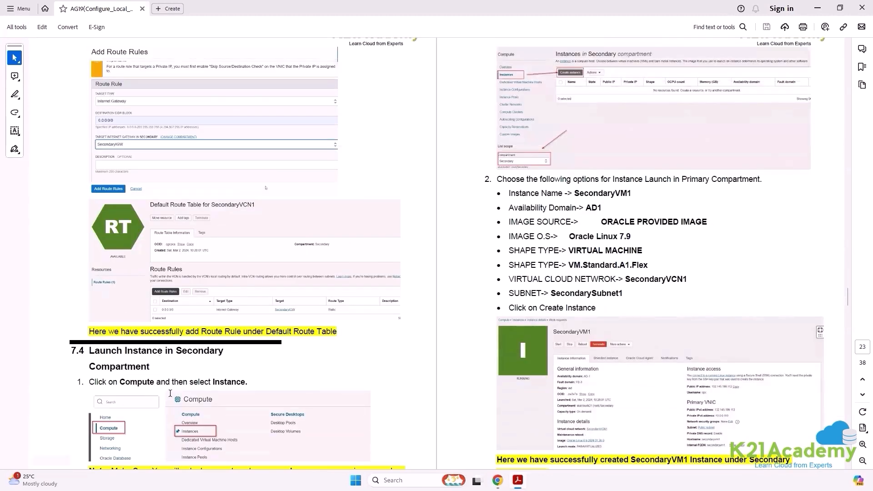
{"action": "double_click", "coordinate": [606, 193]}
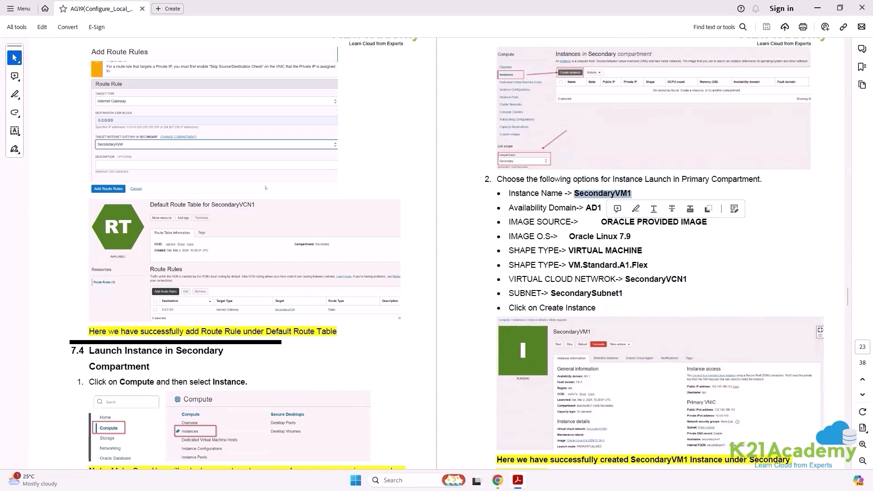
Switch to the Oracle Cloud console in the browser and open the list of compute instances for the Secondary compartment
{"action": "left_click", "coordinate": [498, 480]}
{"action": "left_click", "coordinate": [9, 54]}
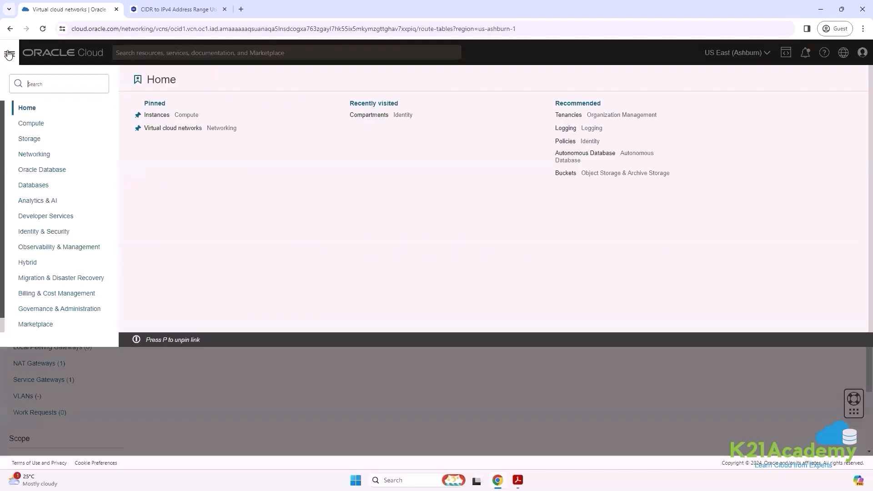
{"action": "mouse_move", "coordinate": [47, 130]}
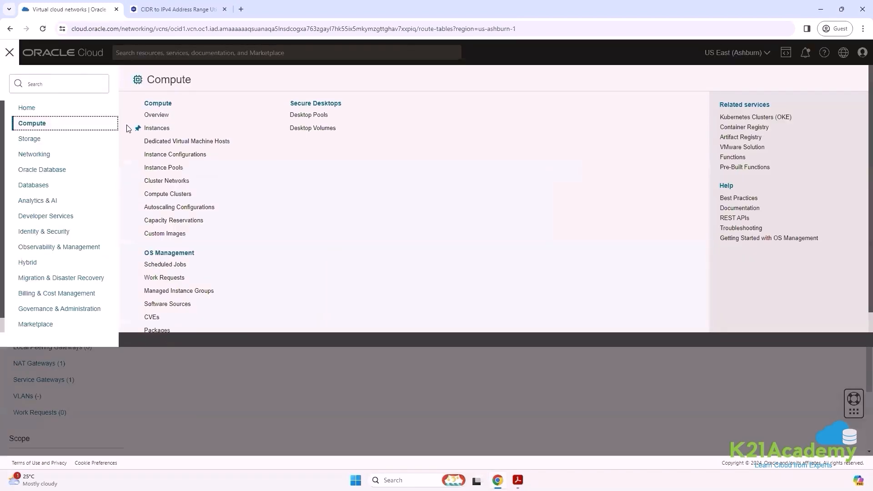
{"action": "left_click", "coordinate": [164, 131]}
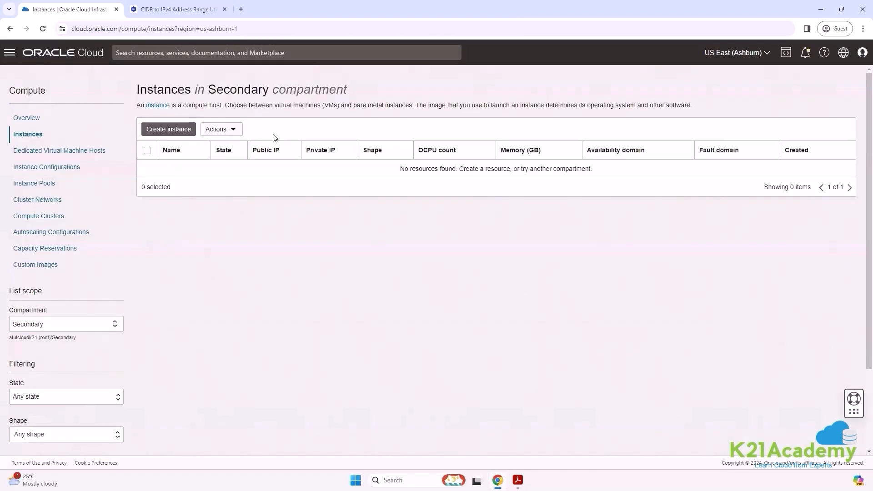
{"action": "double_click", "coordinate": [239, 89]}
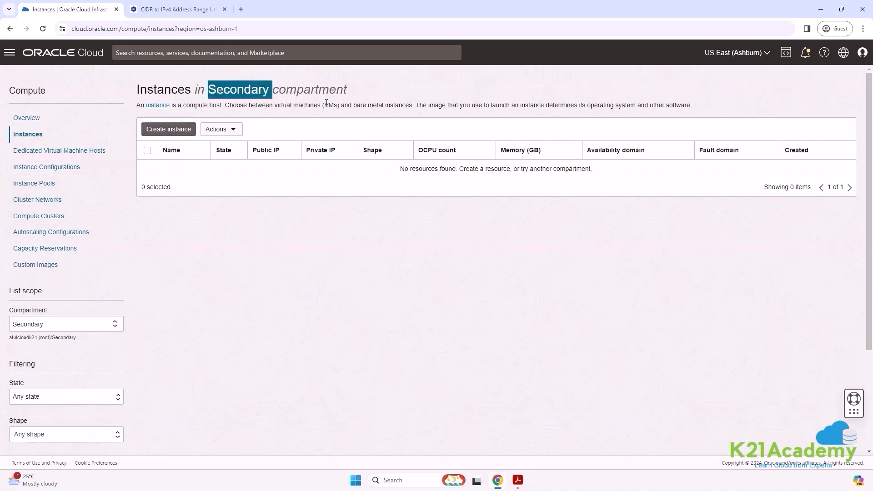
View the instances in the root compartment and switch the list back to the Secondary compartment
{"action": "left_click", "coordinate": [112, 323]}
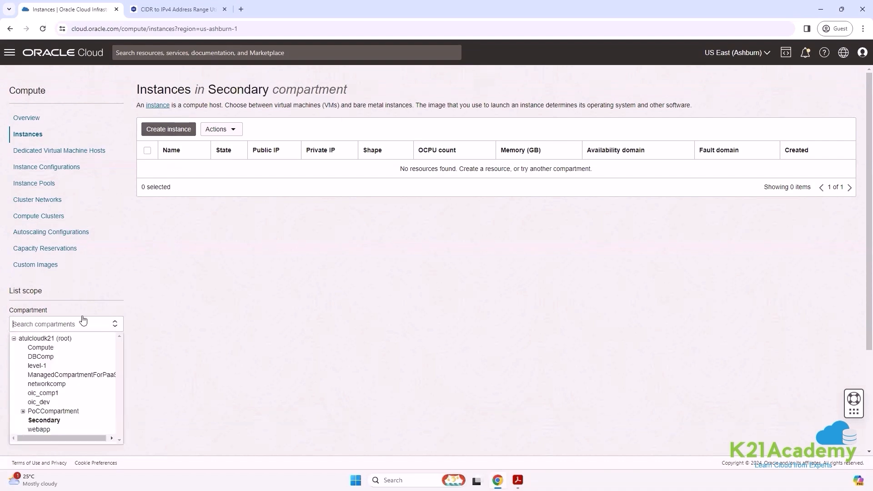
{"action": "left_click", "coordinate": [42, 342]}
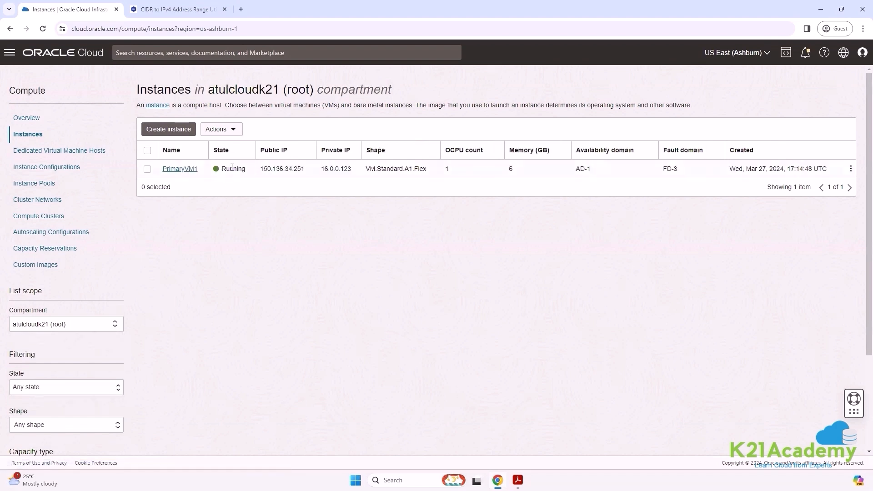
{"action": "left_click", "coordinate": [112, 325]}
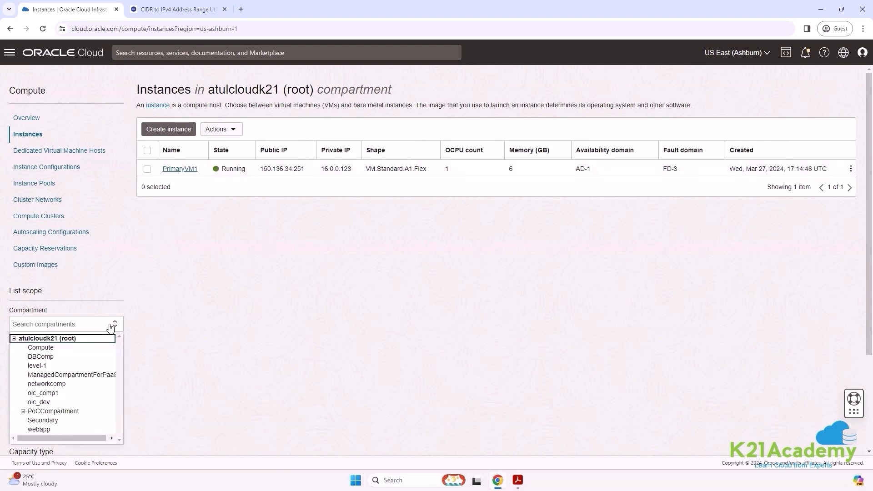
{"action": "left_click", "coordinate": [49, 420]}
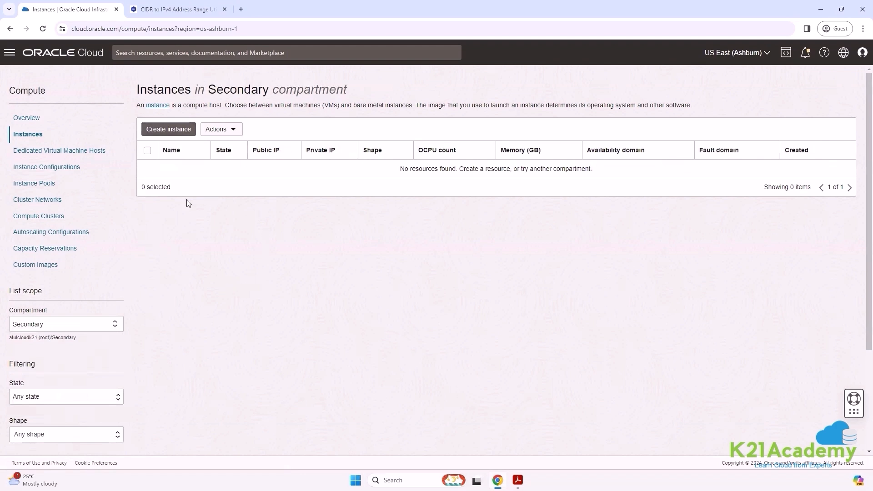
Start creating a compute instance in the Secondary compartment and check the SecondaryVM1 launch options in the PDF guide
{"action": "left_click", "coordinate": [172, 132]}
{"action": "key", "text": "alt+Tab"}
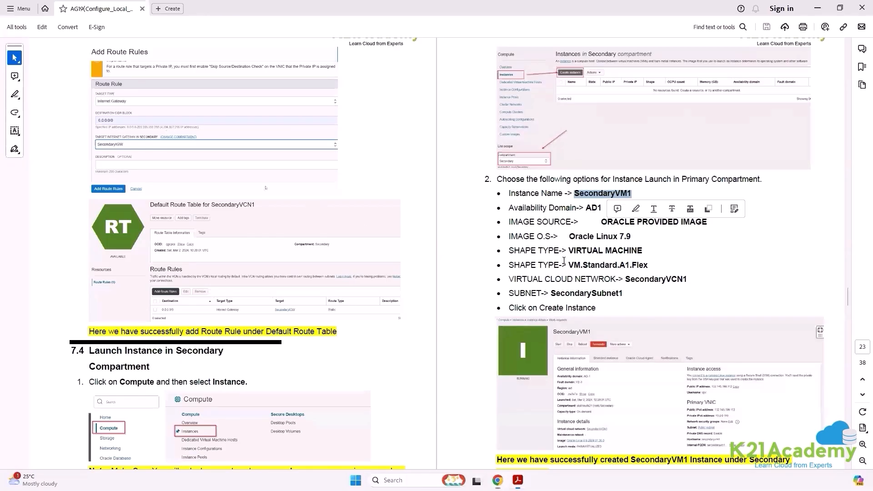
{"action": "scroll", "coordinate": [511, 280], "scroll_direction": "down", "scroll_amount": 6}
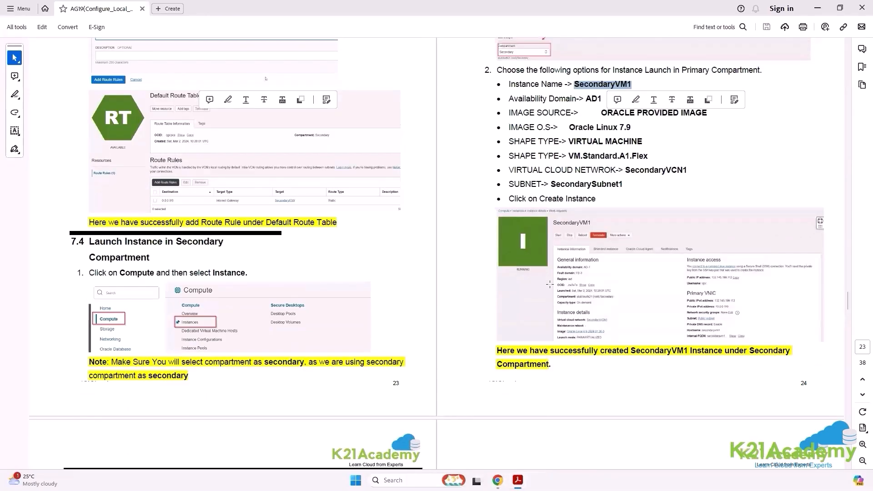
{"action": "scroll", "coordinate": [565, 208], "scroll_direction": "up", "scroll_amount": 3}
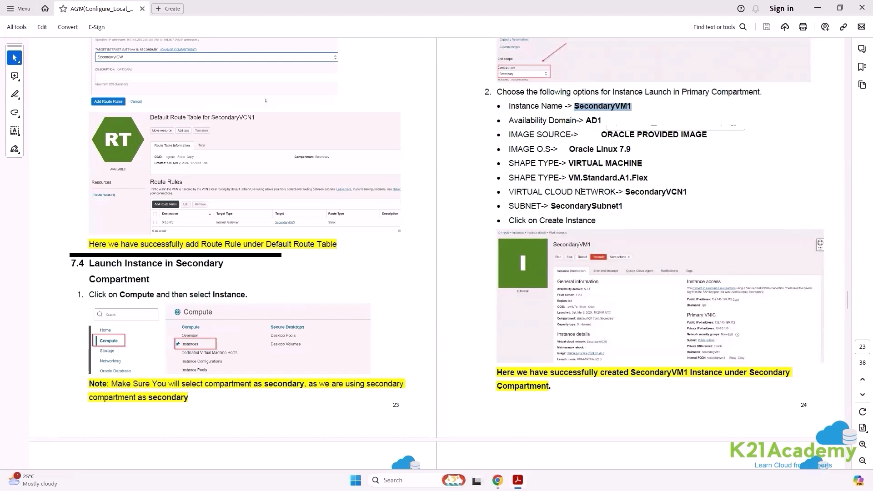
{"action": "left_click_drag", "start_coordinate": [627, 188], "coordinate": [695, 186]}
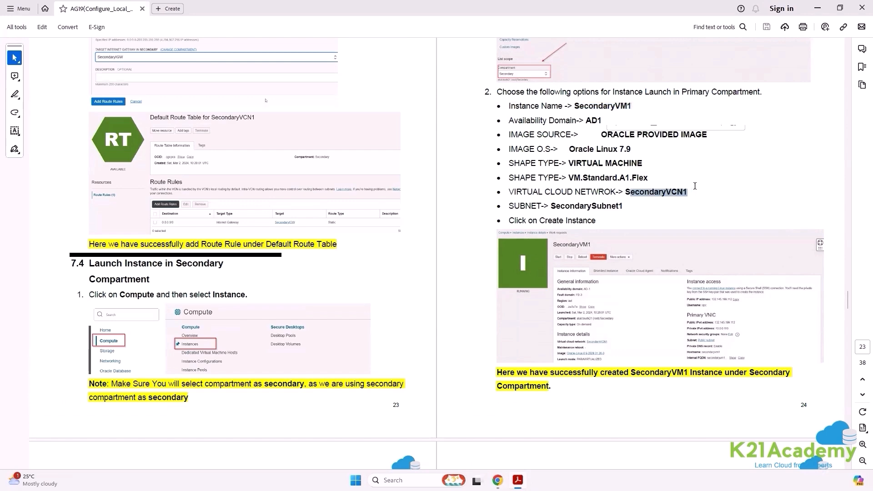
{"action": "scroll", "coordinate": [488, 166], "scroll_direction": "down", "scroll_amount": 4}
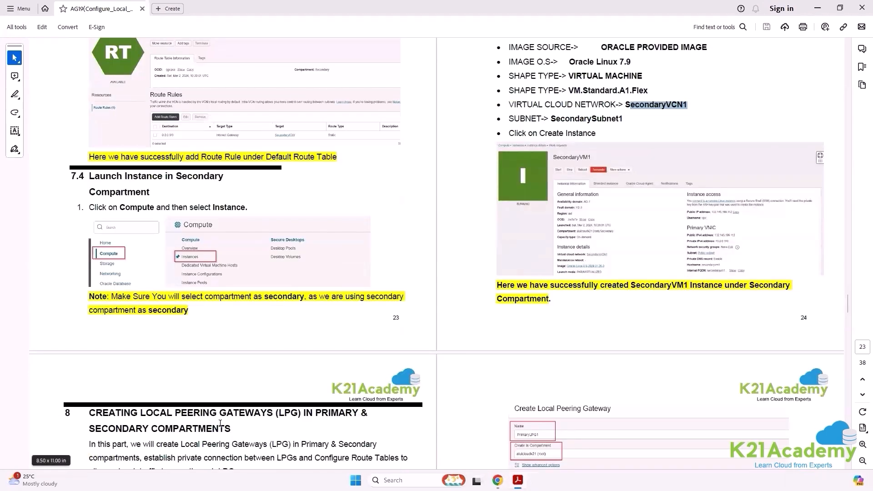
Return to the instance creation form in the browser and name the instance SecondaryVM1
{"action": "key", "text": "alt+Tab"}
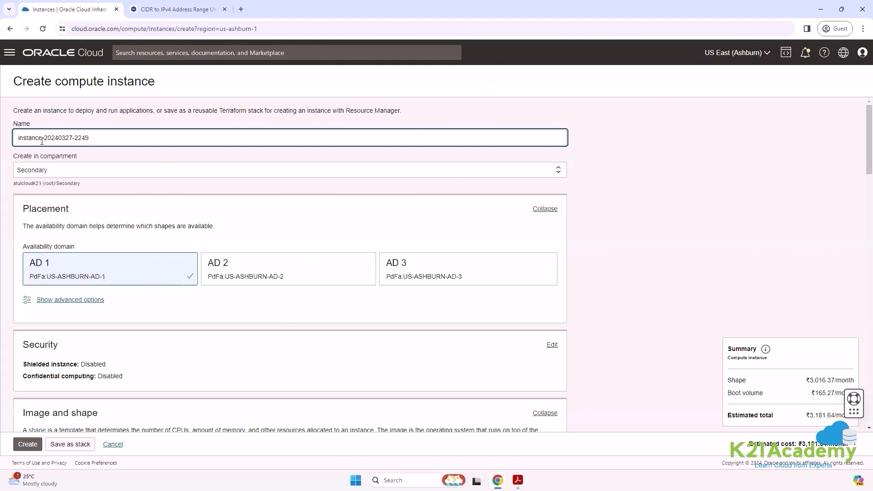
{"action": "left_click_drag", "start_coordinate": [111, 134], "coordinate": [1, 126]}
{"action": "type", "text": "SecondaryVM1"}
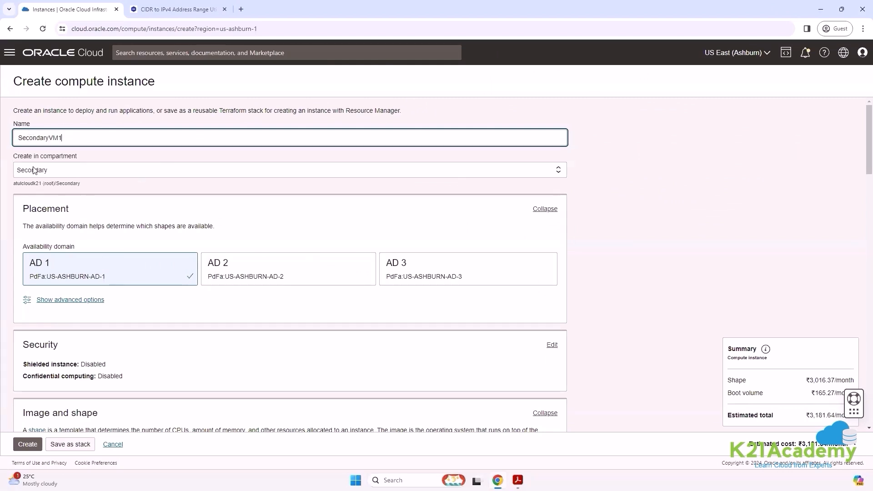
Change the instance's shape to the Ampere series VM.Standard.A1.Flex with 1 OCPU and 6 GB of memory
{"action": "scroll", "coordinate": [100, 247], "scroll_direction": "down", "scroll_amount": 7}
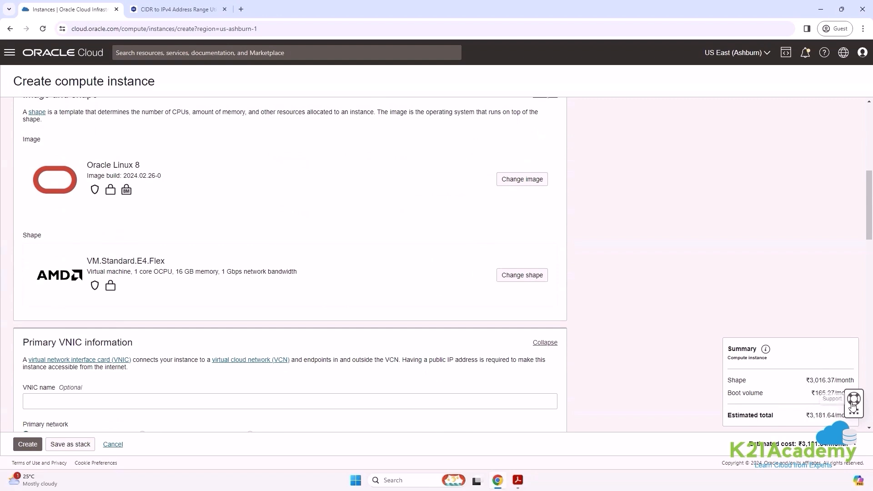
{"action": "left_click", "coordinate": [527, 274]}
{"action": "left_click", "coordinate": [653, 212]}
{"action": "left_click", "coordinate": [321, 314]}
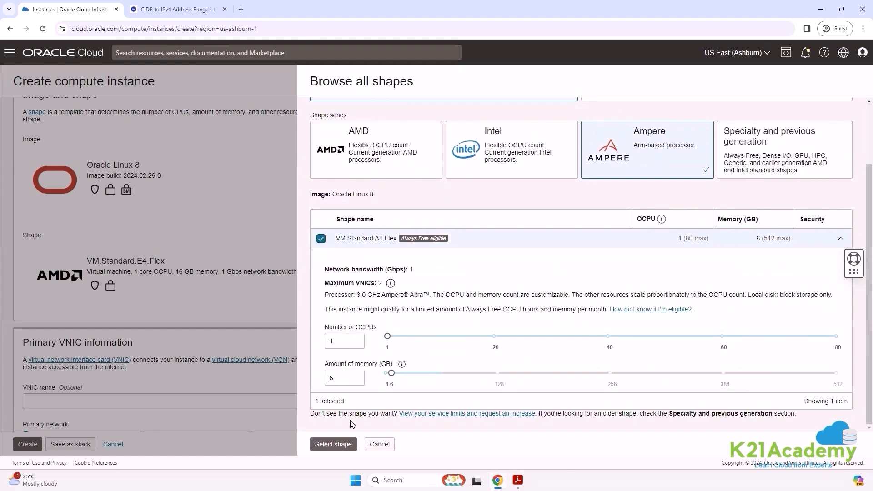
{"action": "left_click", "coordinate": [336, 444]}
Review the SecondaryVCN network and public subnet settings, and choose to paste public keys for the instance's SSH access
{"action": "scroll", "coordinate": [64, 253], "scroll_direction": "down", "scroll_amount": 5}
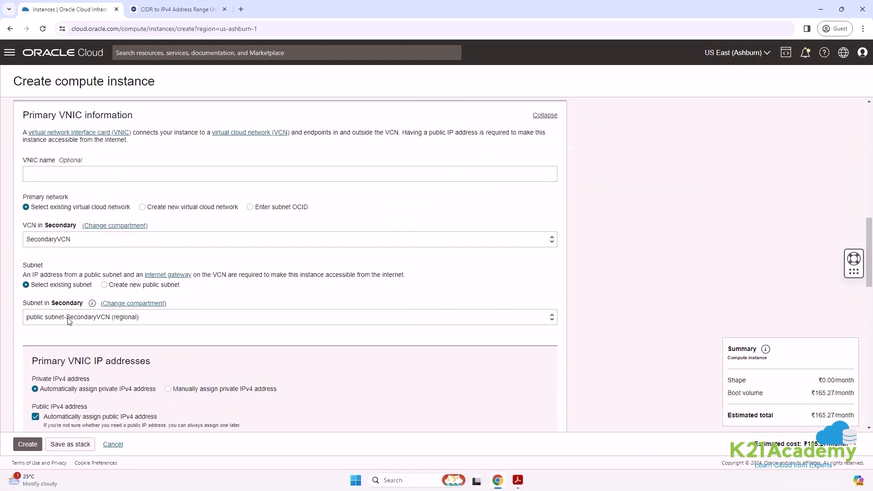
{"action": "scroll", "coordinate": [84, 324], "scroll_direction": "down", "scroll_amount": 10}
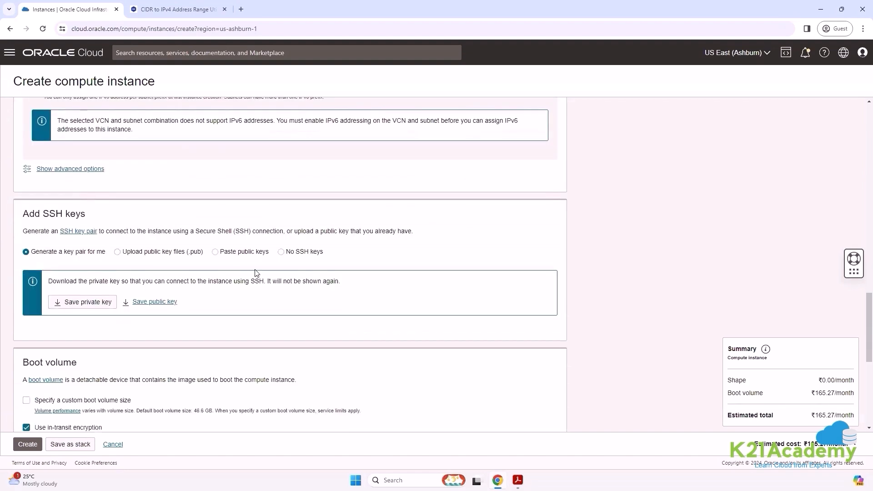
{"action": "left_click", "coordinate": [214, 253]}
{"action": "key", "text": "alt+Tab"}
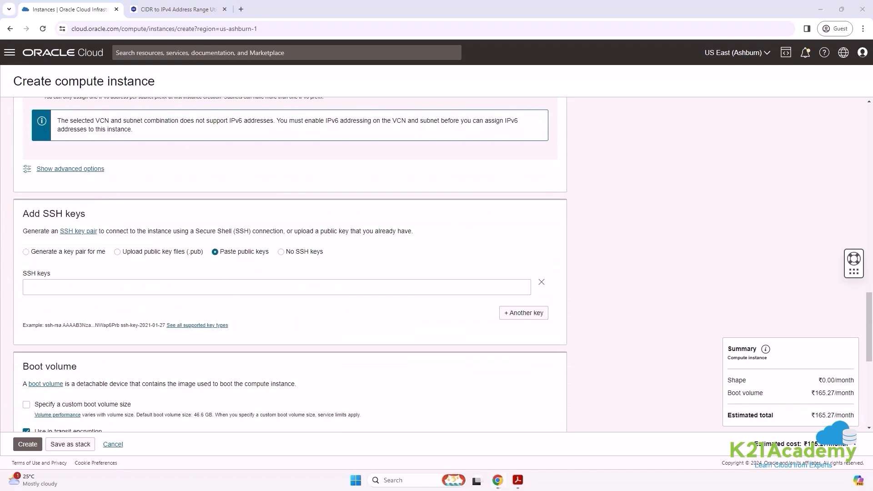
{"action": "scroll", "coordinate": [113, 312], "scroll_direction": "down", "scroll_amount": 7}
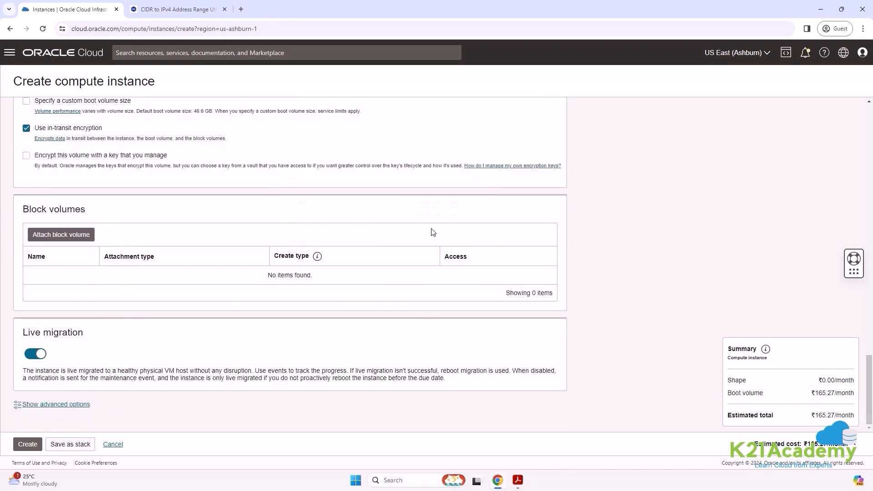
{"action": "scroll", "coordinate": [441, 303], "scroll_direction": "up", "scroll_amount": 2}
Recheck the instance launch options in the PDF guide and create the SecondaryVM1 instance
{"action": "key", "text": "alt+Tab"}
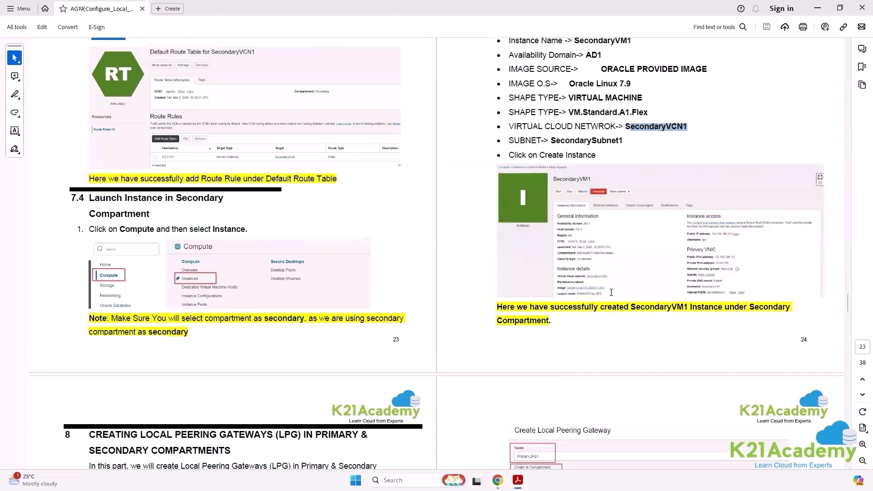
{"action": "scroll", "coordinate": [569, 184], "scroll_direction": "up", "scroll_amount": 3}
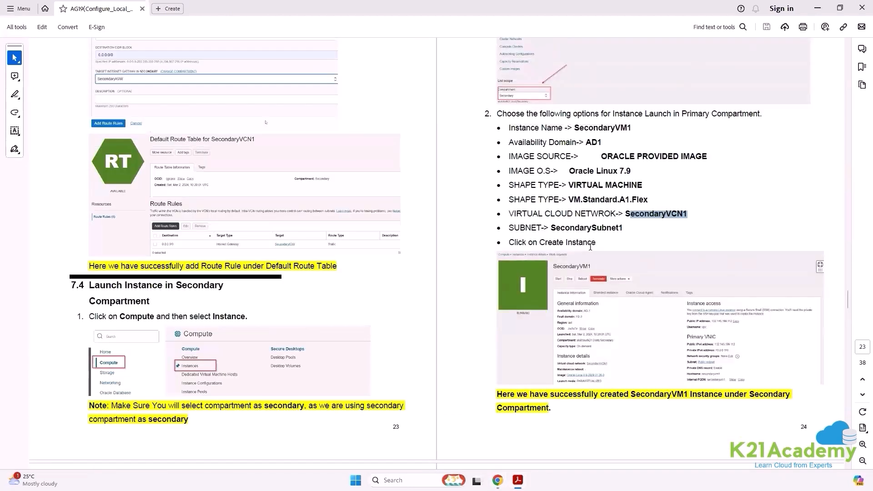
{"action": "key", "text": "alt+Tab"}
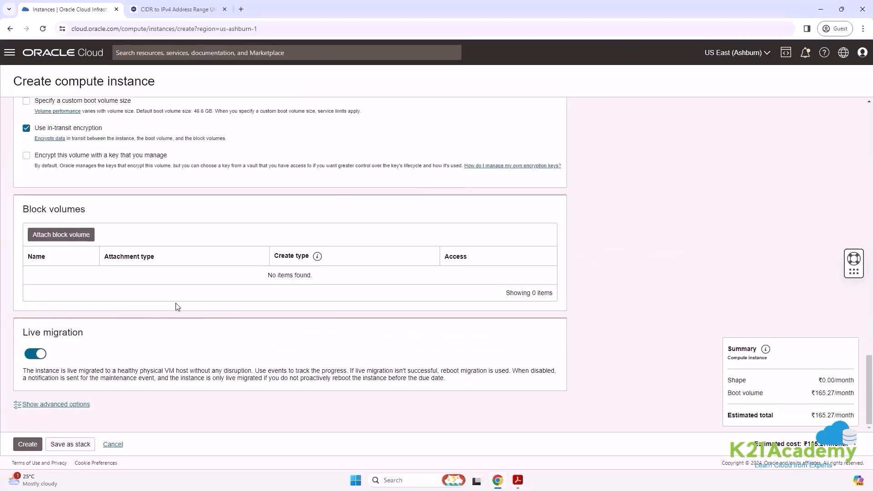
{"action": "left_click", "coordinate": [27, 444]}
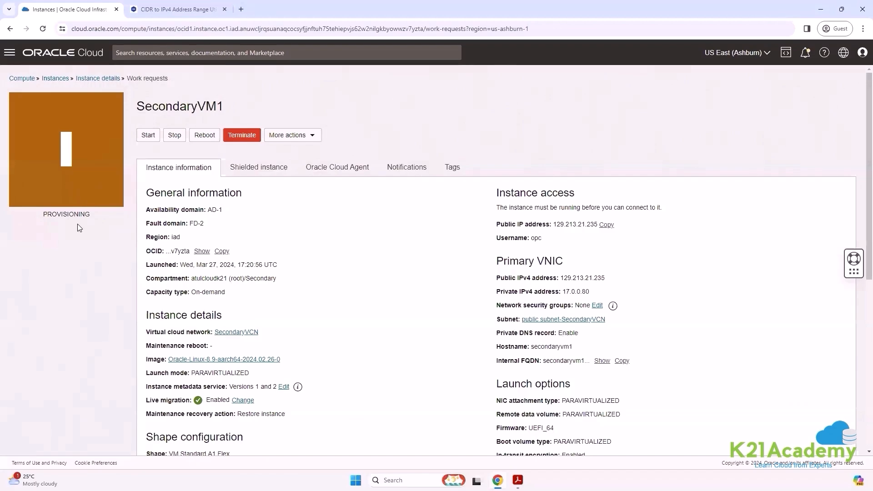
Switch to the PDF guide and read sections 8 to 8.2 on creating local peering gateways in the Primary and Secondary compartments
{"action": "key", "text": "alt+Tab"}
{"action": "scroll", "coordinate": [273, 308], "scroll_direction": "down", "scroll_amount": 5}
{"action": "scroll", "coordinate": [273, 309], "scroll_direction": "down", "scroll_amount": 4}
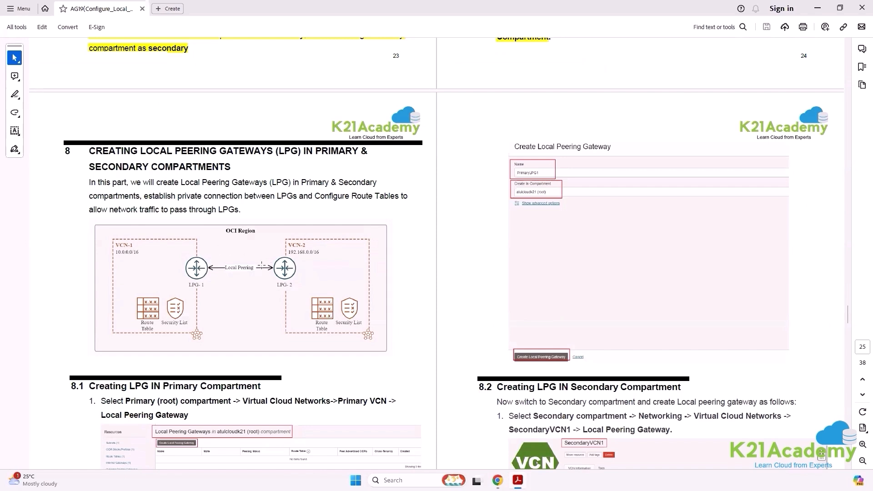
{"action": "scroll", "coordinate": [52, 268], "scroll_direction": "down", "scroll_amount": 3}
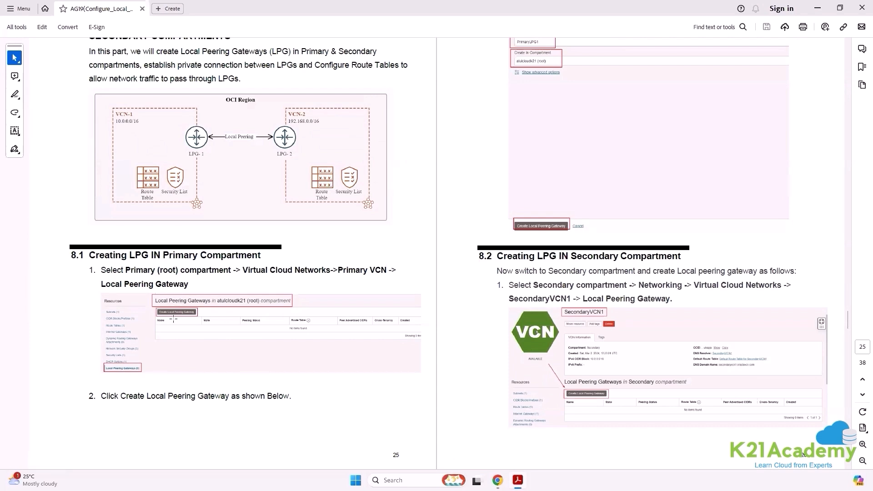
{"action": "scroll", "coordinate": [600, 158], "scroll_direction": "up", "scroll_amount": 3}
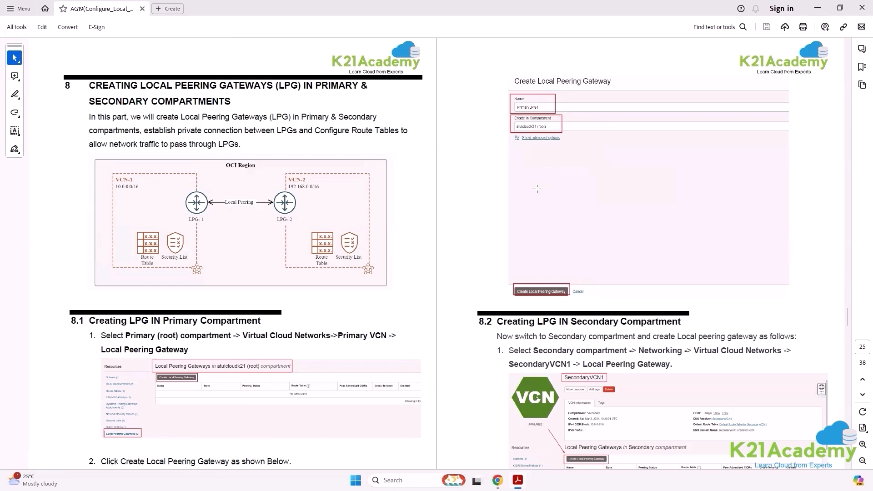
{"action": "scroll", "coordinate": [395, 229], "scroll_direction": "down", "scroll_amount": 1}
{"action": "scroll", "coordinate": [395, 229], "scroll_direction": "down", "scroll_amount": 3}
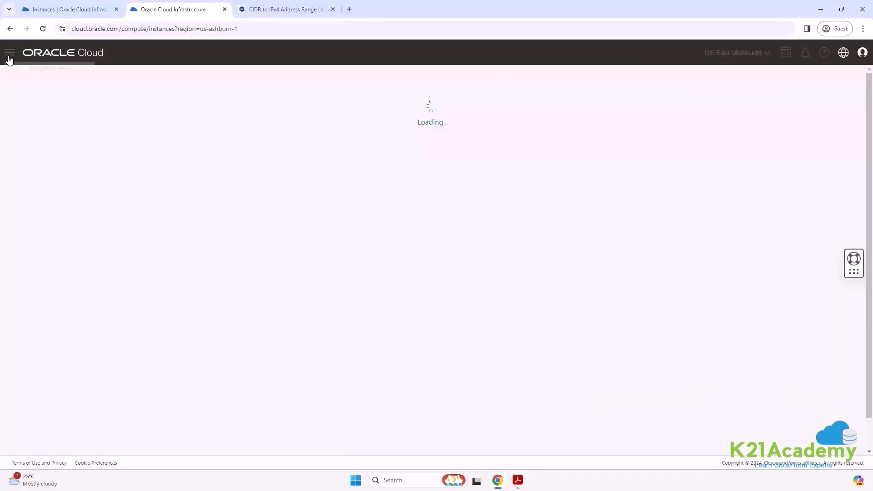
In a second Oracle Cloud browser tab, open the virtual cloud networks list for the root compartment
{"action": "left_click", "coordinate": [9, 58]}
{"action": "left_click", "coordinate": [52, 155]}
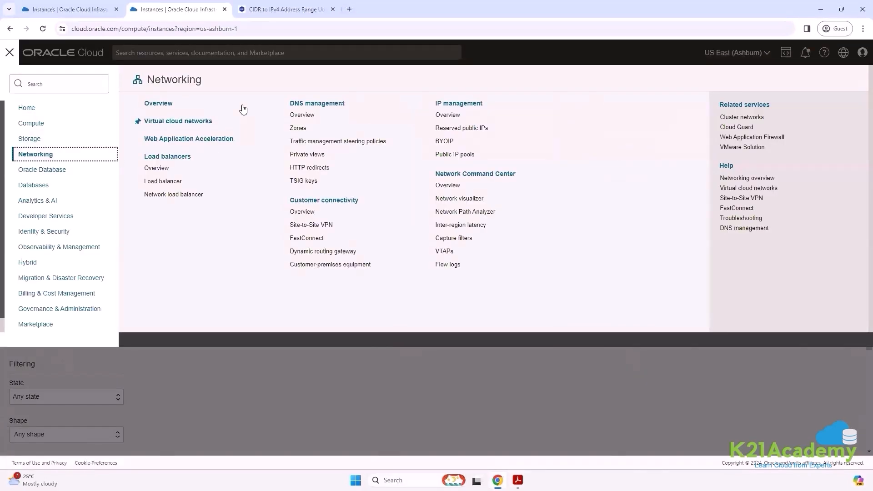
{"action": "left_click", "coordinate": [199, 122]}
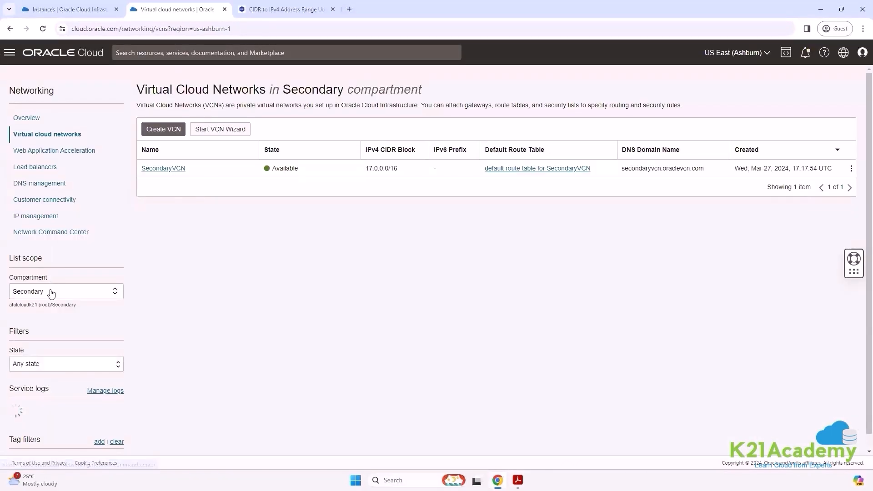
{"action": "left_click", "coordinate": [51, 289]}
{"action": "left_click", "coordinate": [52, 305]}
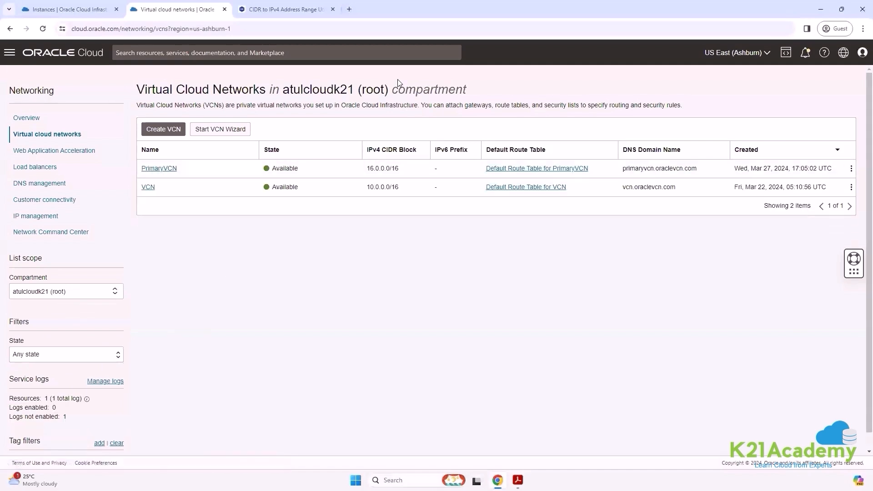
Open the PrimaryVCN details and show its local peering gateways
{"action": "left_click", "coordinate": [169, 170]}
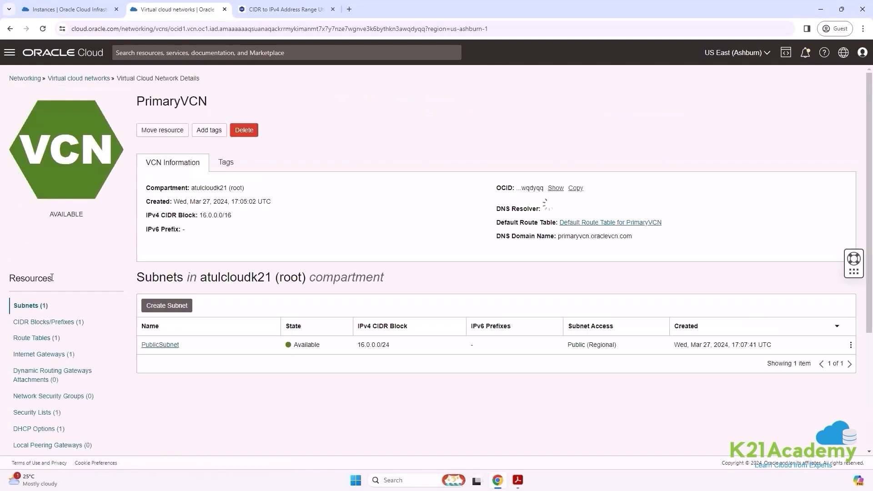
{"action": "double_click", "coordinate": [42, 275]}
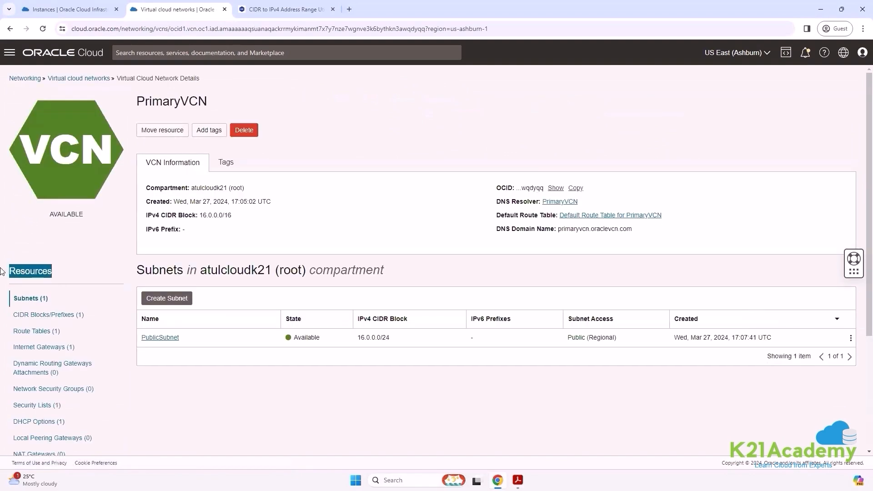
{"action": "left_click", "coordinate": [68, 439]}
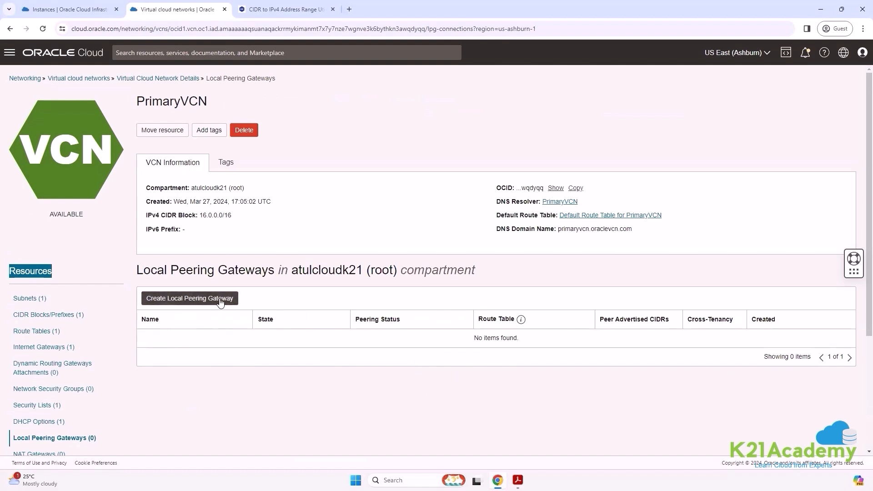
Create a local peering gateway named PrimaryLPG1 for PrimaryVCN in the root compartment
{"action": "left_click", "coordinate": [219, 302]}
{"action": "type", "text": "PrimaryLPG1"}
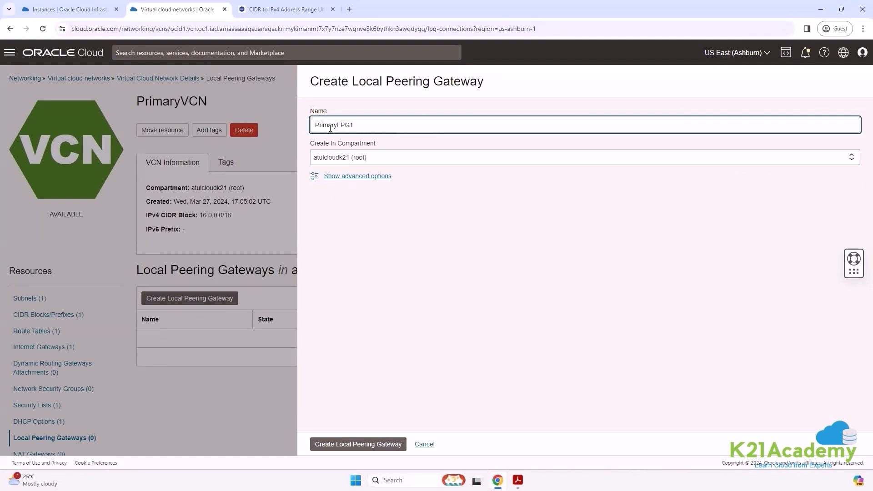
{"action": "left_click", "coordinate": [349, 449]}
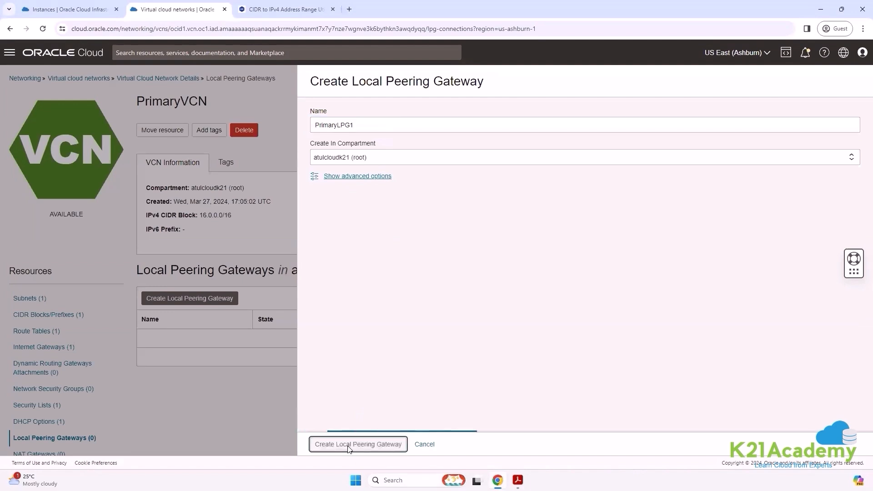
Check the next section of the PDF guide, and open the local peering gateways of SecondaryVCN in the Secondary compartment
{"action": "key", "text": "alt+Tab"}
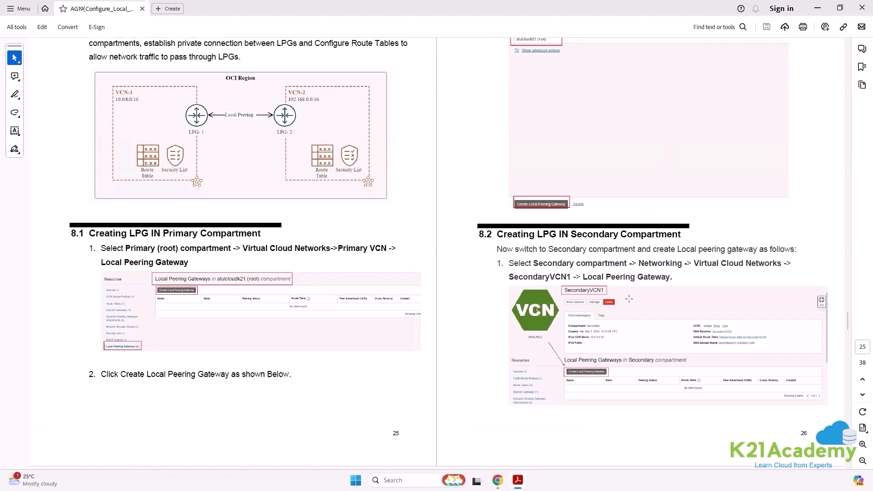
{"action": "scroll", "coordinate": [627, 334], "scroll_direction": "down", "scroll_amount": 3}
{"action": "key", "text": "alt+Tab"}
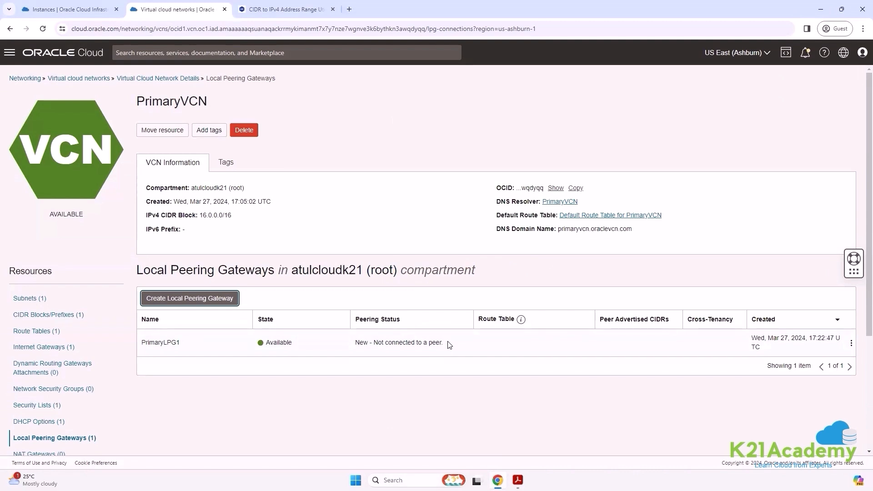
{"action": "left_click", "coordinate": [99, 79]}
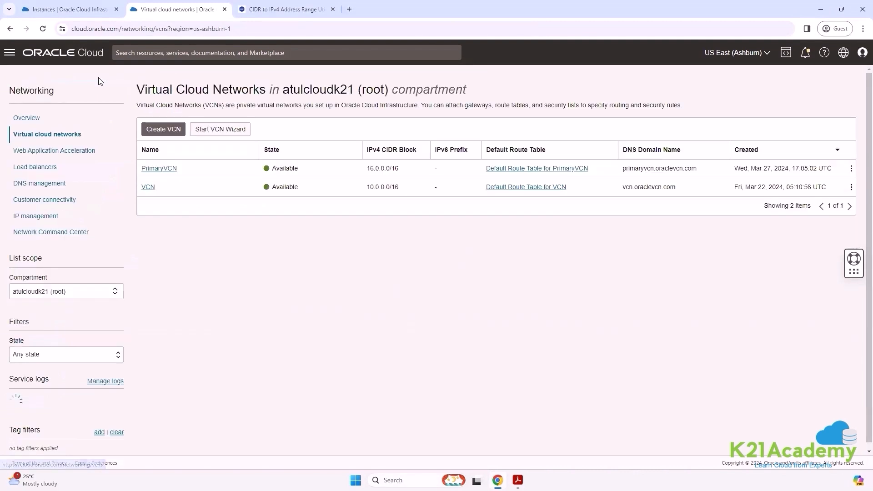
{"action": "left_click", "coordinate": [91, 295]}
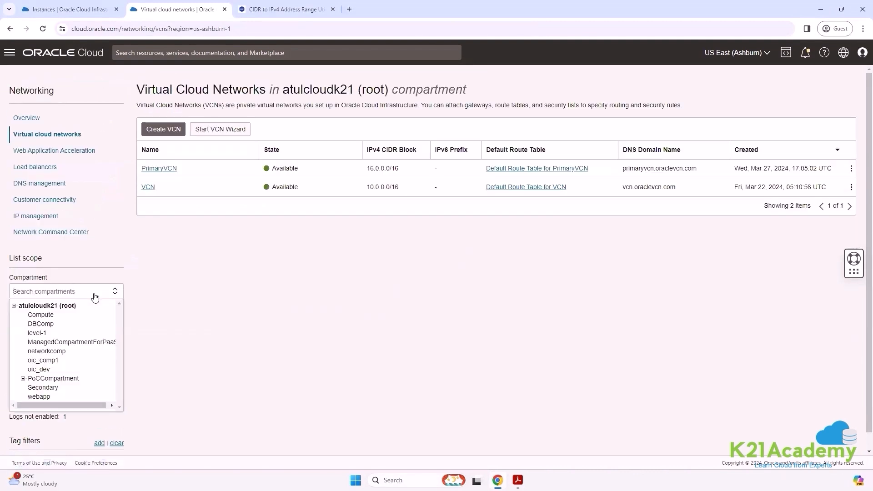
{"action": "left_click", "coordinate": [53, 392]}
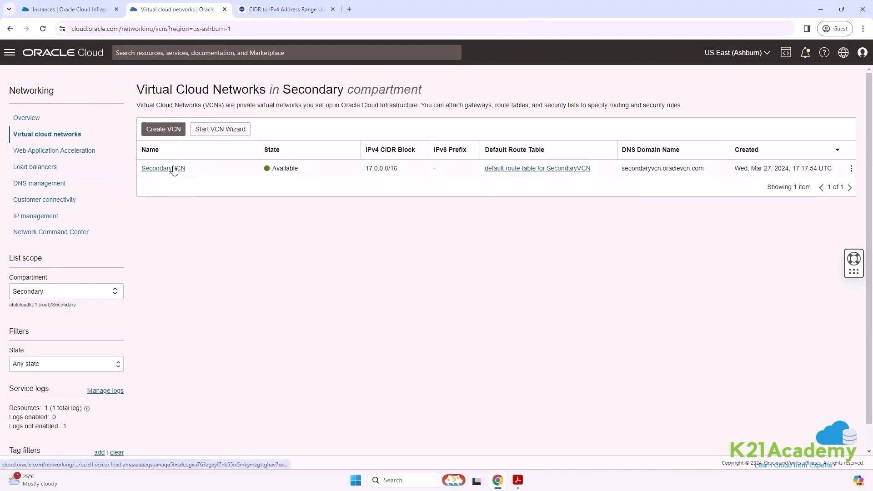
{"action": "left_click", "coordinate": [172, 169]}
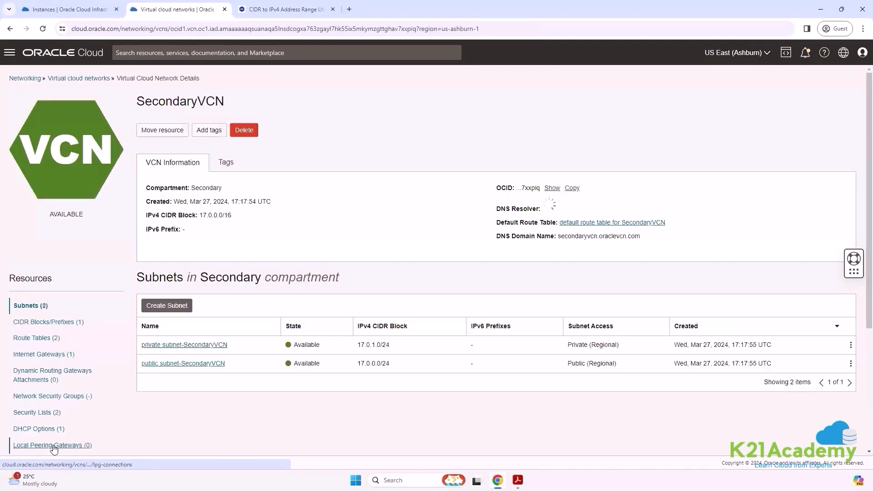
{"action": "left_click", "coordinate": [86, 439]}
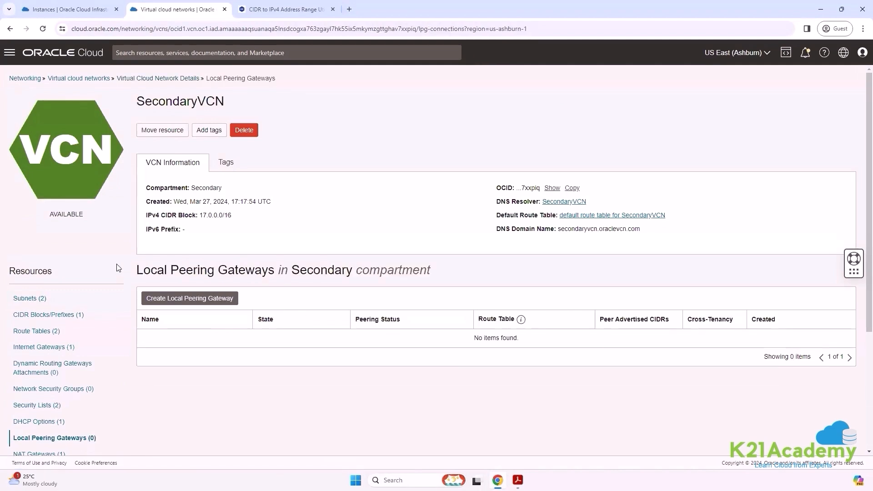
Create a local peering gateway named SecondaryLPG1 for SecondaryVCN in the Secondary compartment
{"action": "left_click", "coordinate": [216, 304]}
{"action": "type", "text": "SecondaryLPG1"}
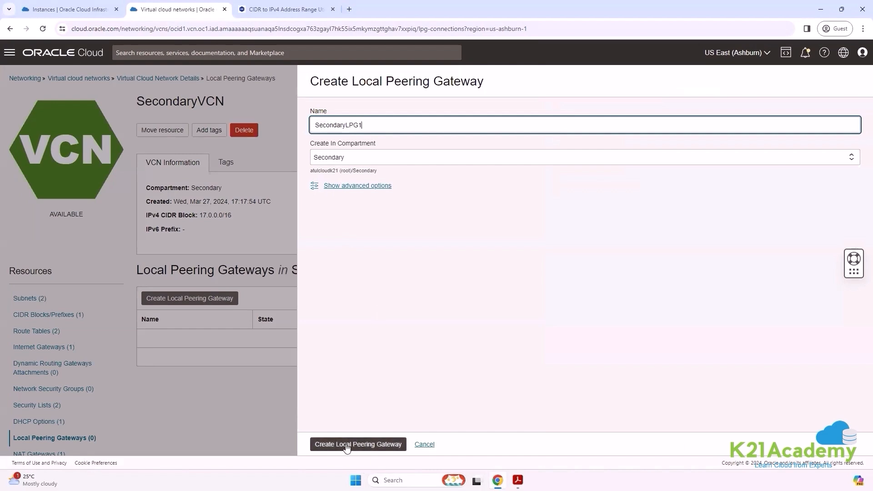
{"action": "left_click", "coordinate": [372, 447]}
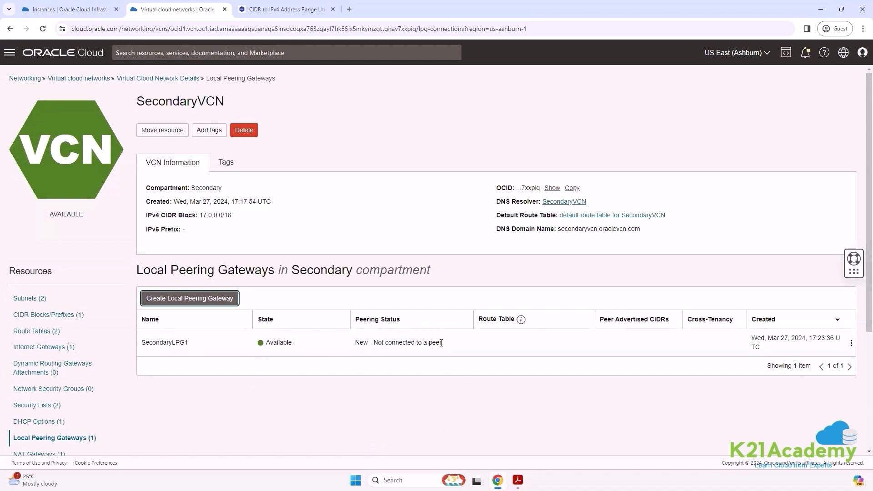
Check section 9 of the PDF guide and return to PrimaryVCN's local peering gateways in the root compartment
{"action": "key", "text": "alt+Tab"}
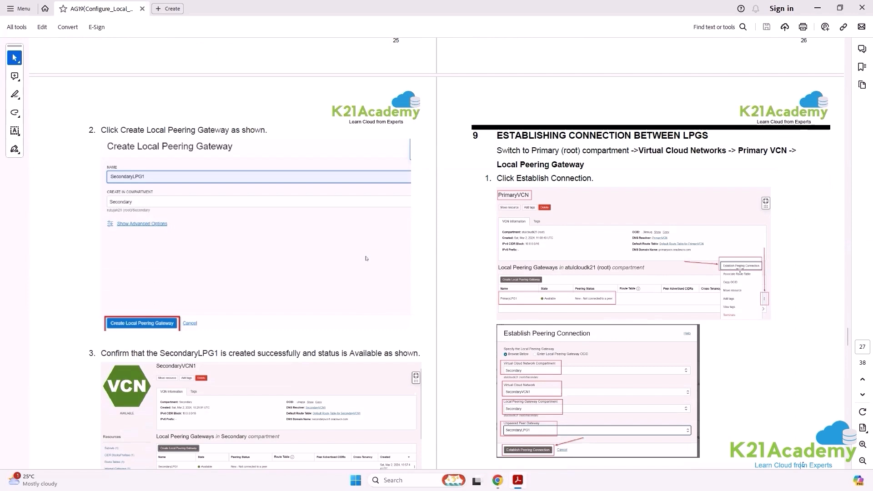
{"action": "key", "text": "alt+Tab"}
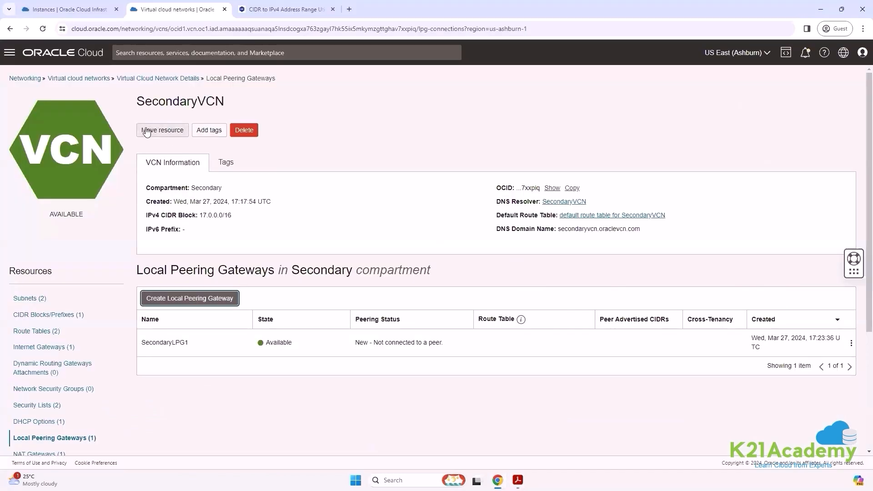
{"action": "left_click", "coordinate": [86, 83]}
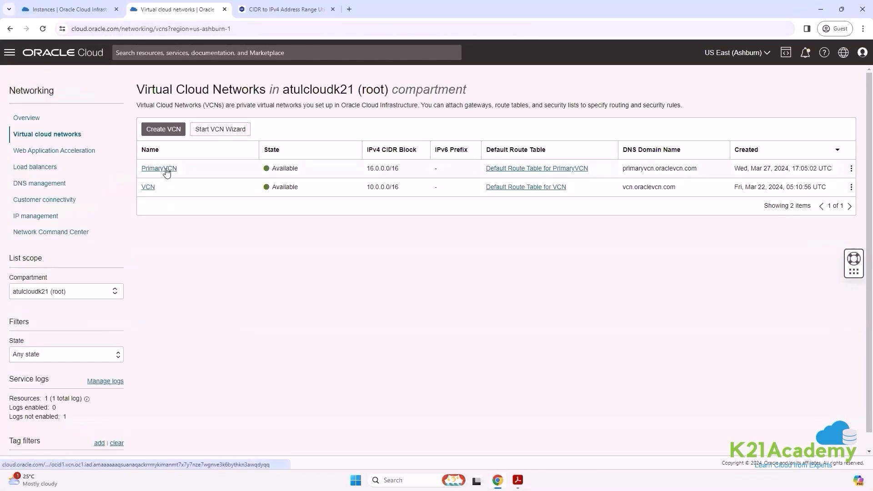
{"action": "left_click", "coordinate": [167, 172]}
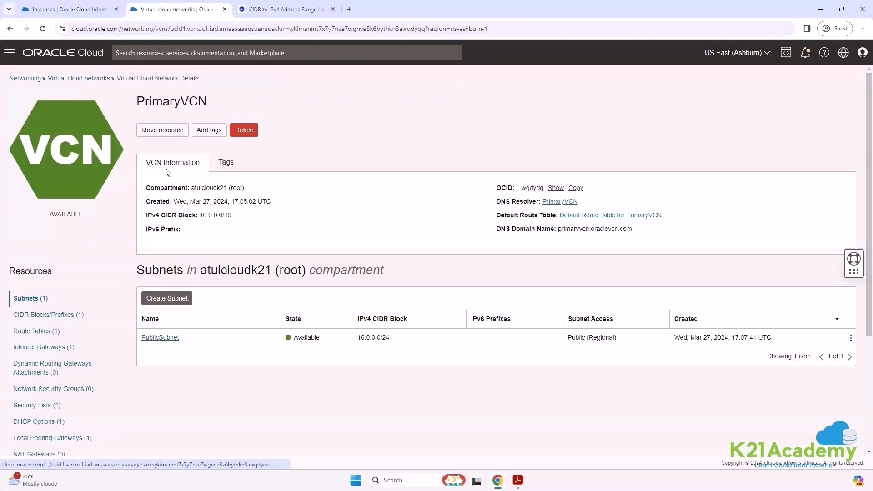
{"action": "left_click", "coordinate": [52, 439]}
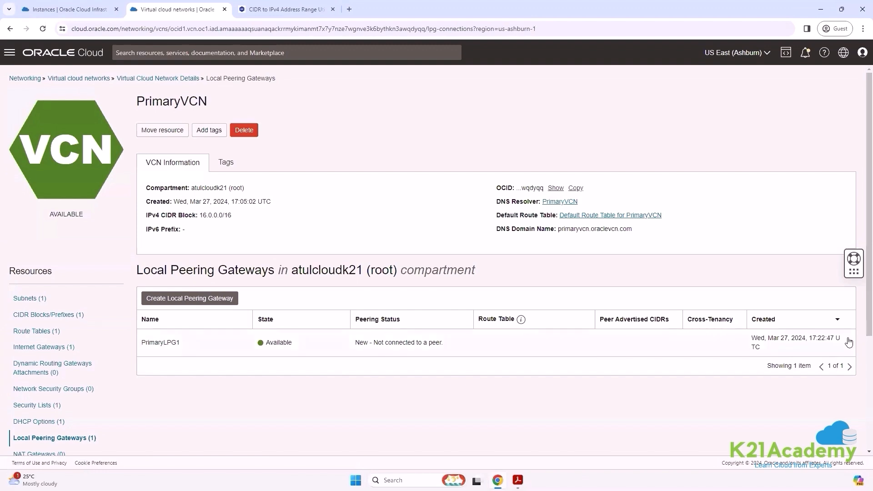
Open the Establish Peering Connection form for PrimaryLPG1 and check its required settings in section 9 of the PDF guide
{"action": "left_click", "coordinate": [850, 344]}
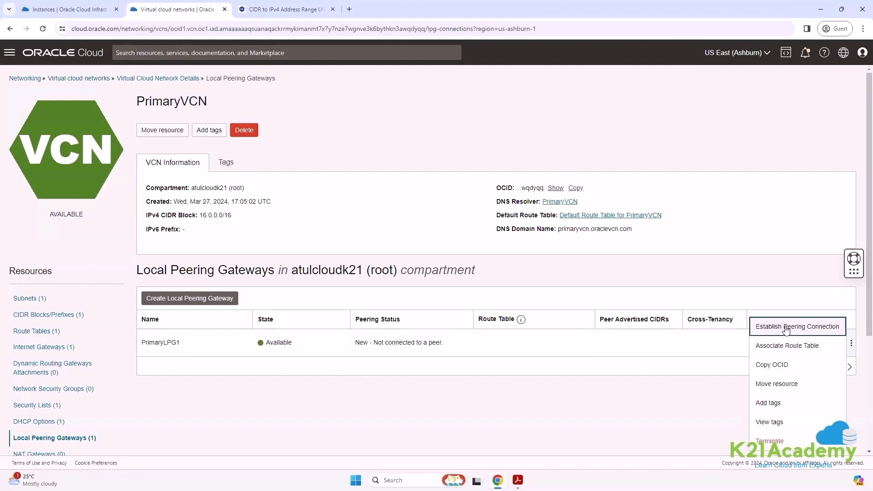
{"action": "left_click", "coordinate": [818, 331]}
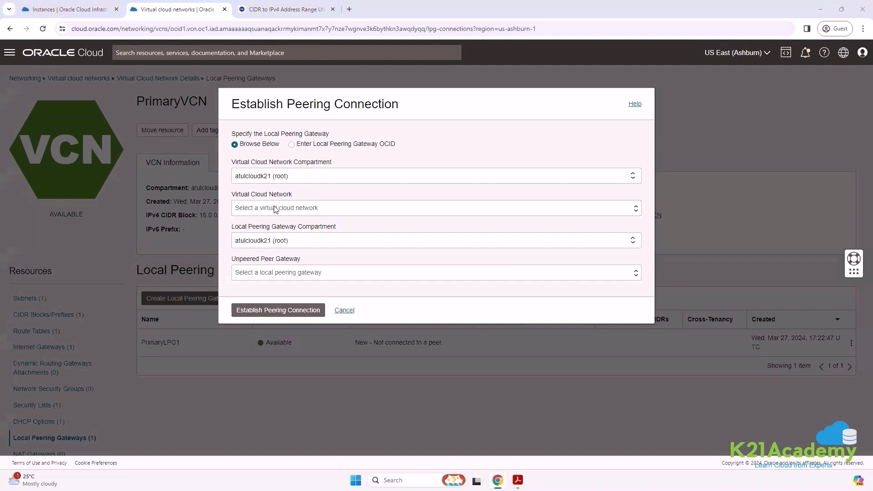
{"action": "key", "text": "alt+Tab"}
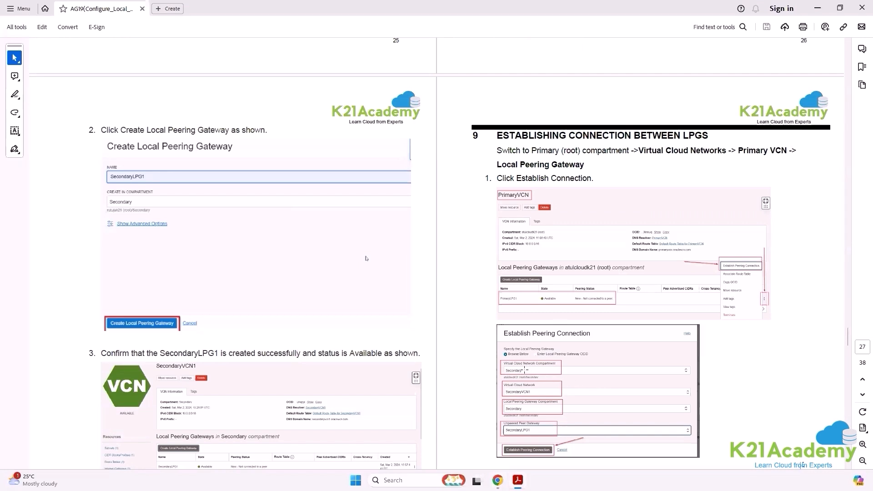
{"action": "scroll", "coordinate": [525, 371], "scroll_direction": "down", "scroll_amount": 2}
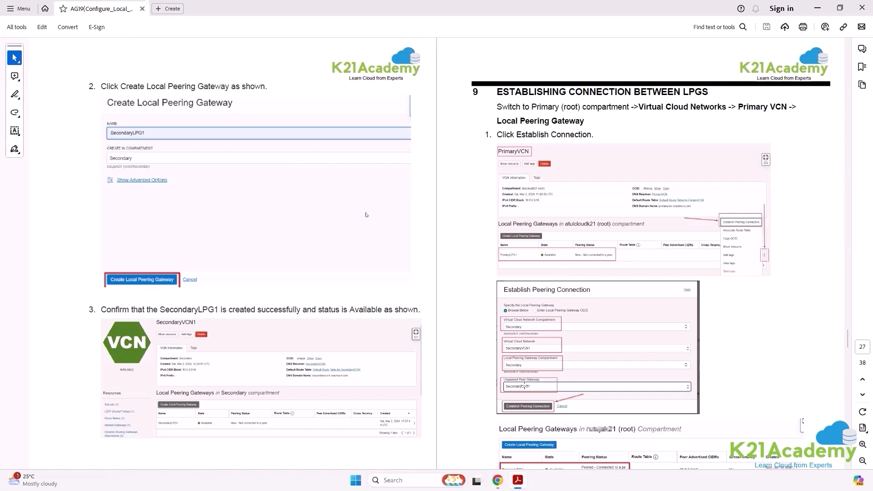
{"action": "key", "text": "alt+Tab"}
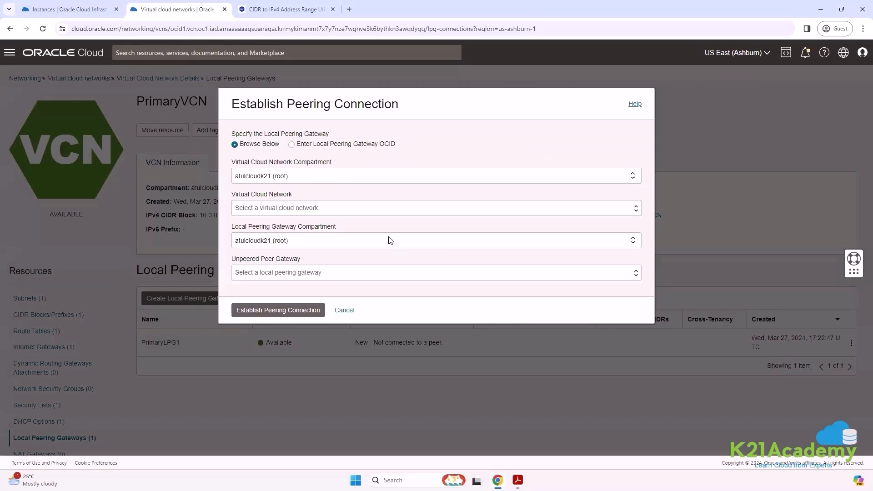
Establish the peering connection with VCN compartment Secondary, network SecondaryVCN, gateway compartment Secondary and unpeered peer gateway SecondaryLPG1
{"action": "left_click", "coordinate": [315, 178]}
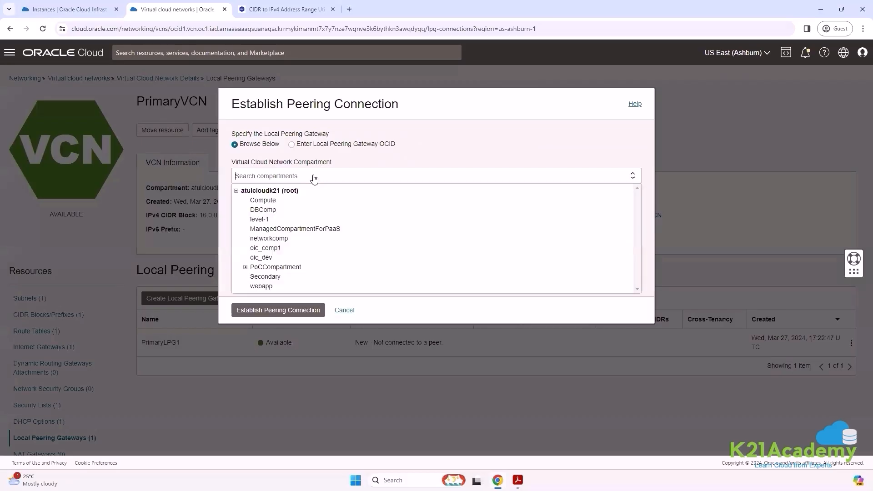
{"action": "left_click", "coordinate": [266, 277]}
{"action": "left_click", "coordinate": [318, 218]}
{"action": "left_click", "coordinate": [289, 238]}
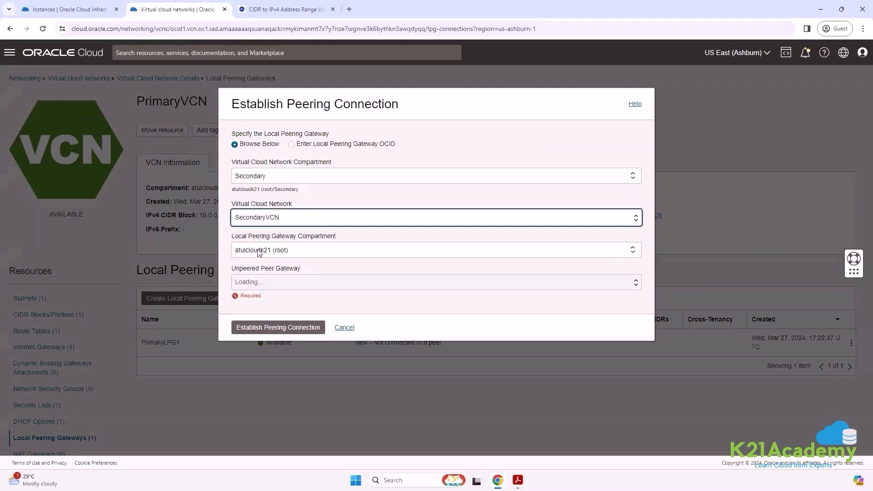
{"action": "left_click", "coordinate": [348, 250]}
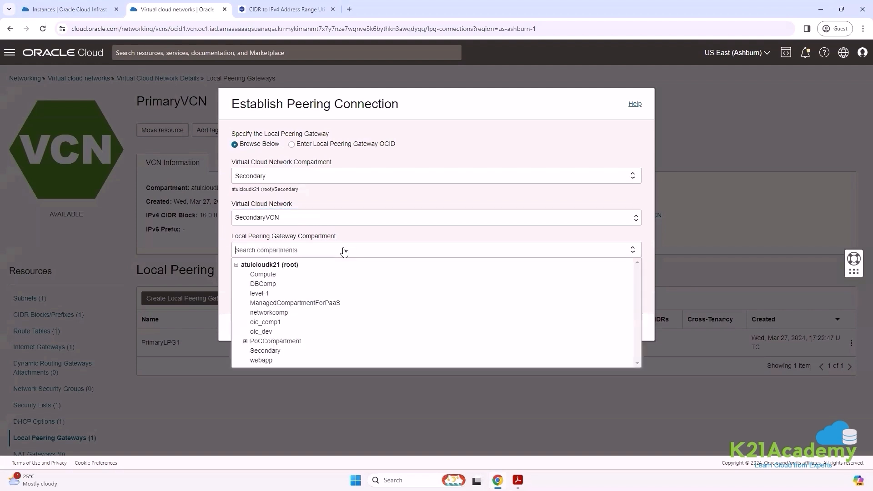
{"action": "left_click", "coordinate": [283, 350]}
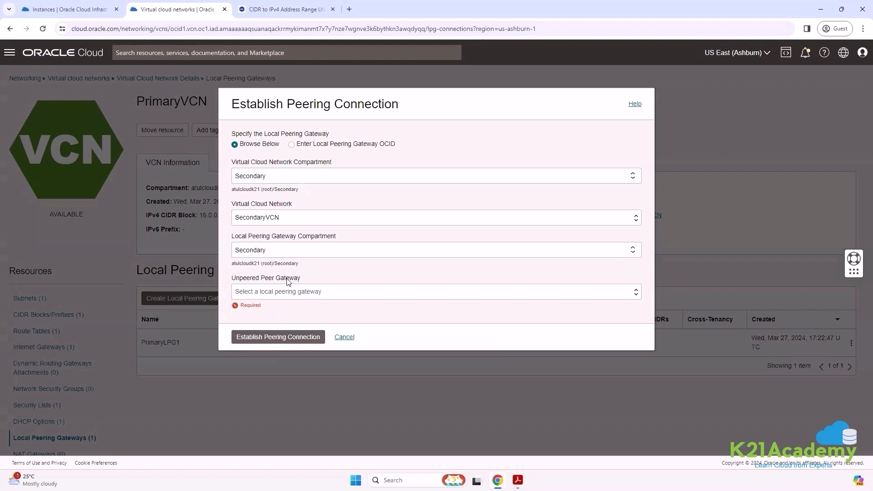
{"action": "left_click", "coordinate": [287, 293]}
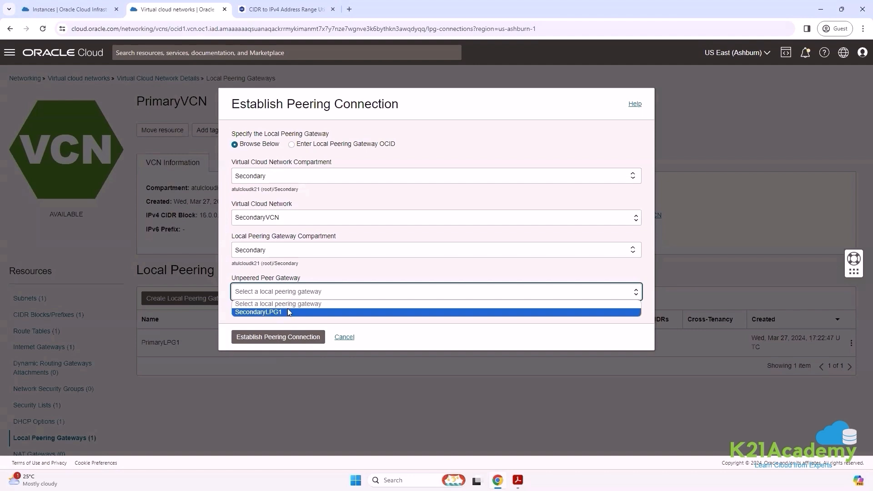
{"action": "left_click", "coordinate": [255, 313]}
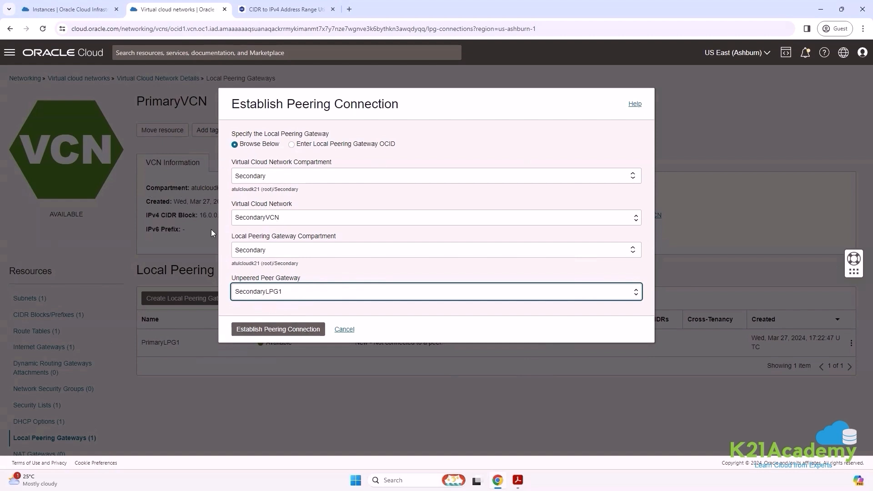
{"action": "left_click", "coordinate": [291, 334]}
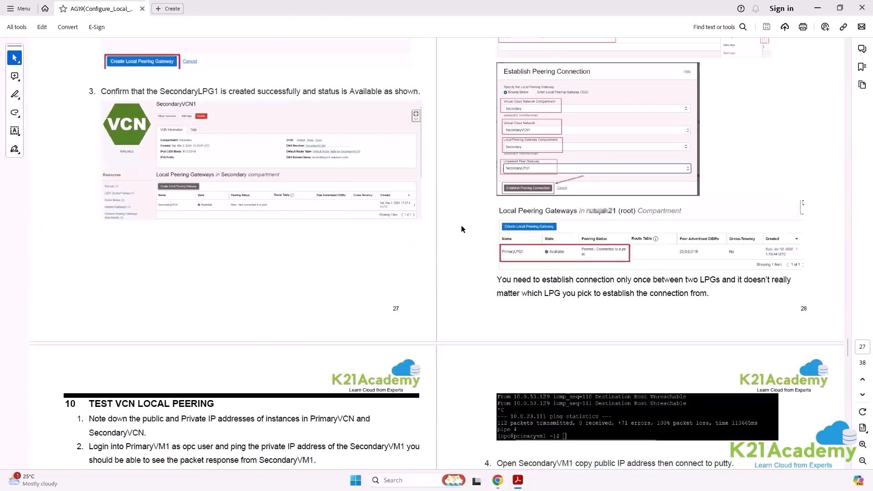
Read the end of section 9 and section 10 on testing local peering in the PDF guide, and check PrimaryLPG1's peering status in Oracle Cloud
{"action": "scroll", "coordinate": [461, 225], "scroll_direction": "up", "scroll_amount": 1}
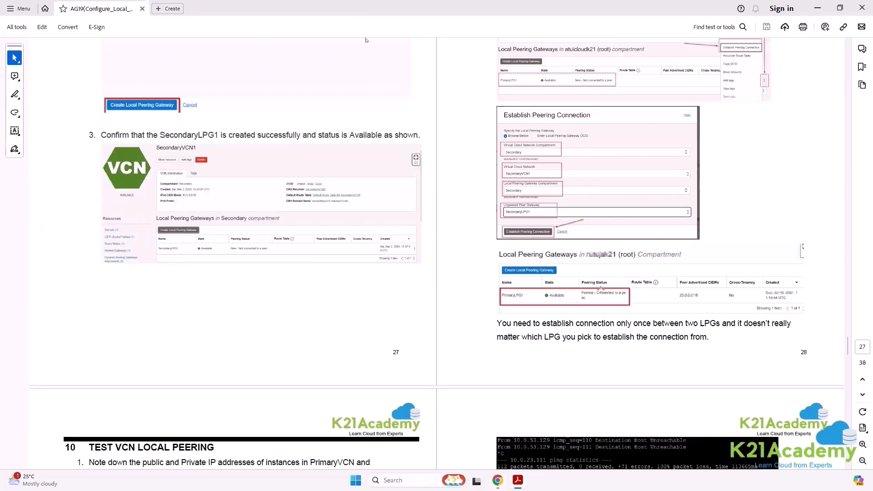
{"action": "scroll", "coordinate": [585, 299], "scroll_direction": "down", "scroll_amount": 4}
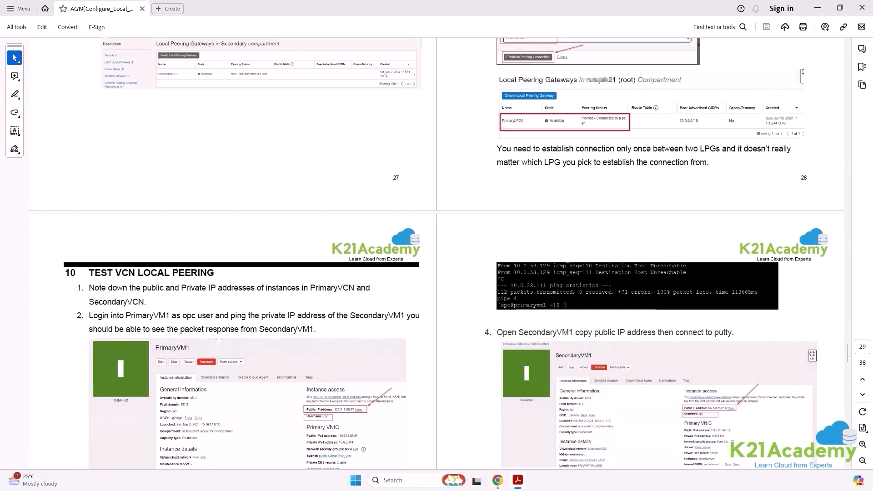
{"action": "scroll", "coordinate": [203, 341], "scroll_direction": "down", "scroll_amount": 2}
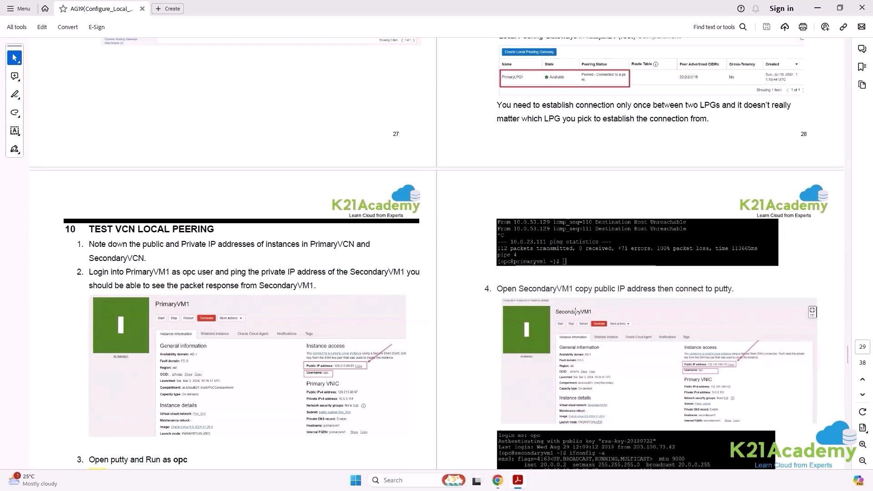
{"action": "scroll", "coordinate": [466, 258], "scroll_direction": "down", "scroll_amount": 5}
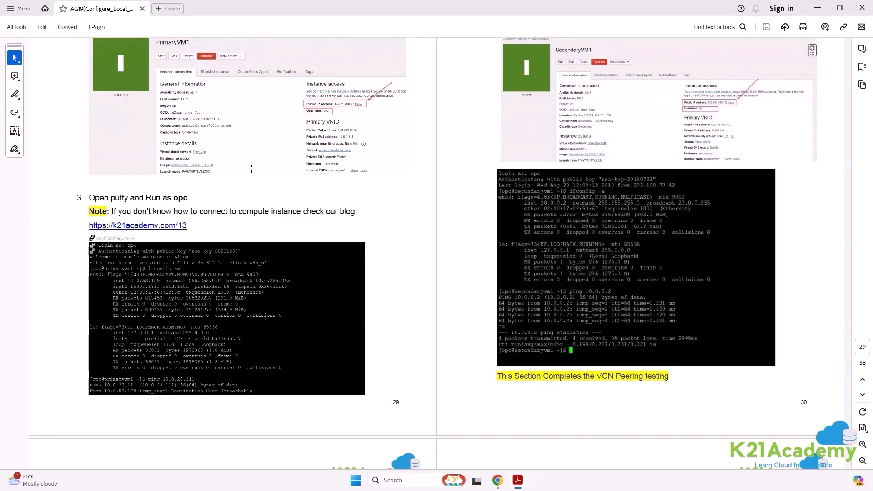
{"action": "scroll", "coordinate": [252, 169], "scroll_direction": "up", "scroll_amount": 2}
{"action": "scroll", "coordinate": [200, 259], "scroll_direction": "down", "scroll_amount": 1}
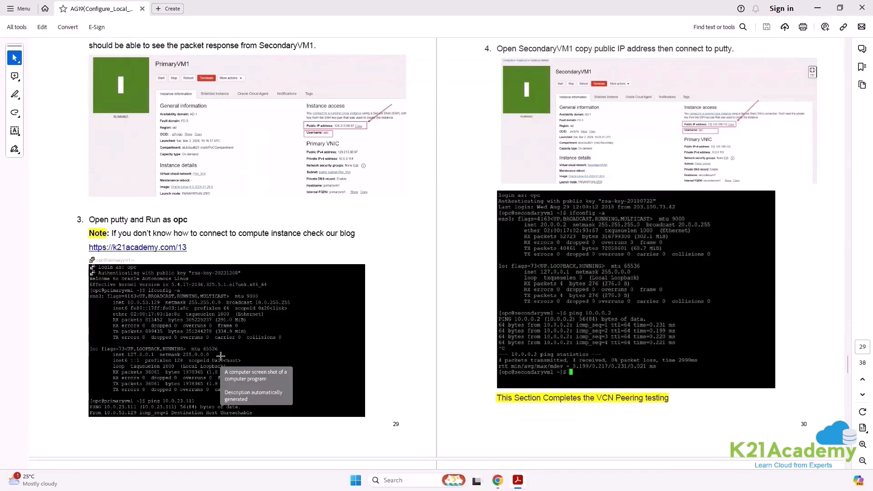
{"action": "scroll", "coordinate": [251, 349], "scroll_direction": "down", "scroll_amount": 3}
{"action": "scroll", "coordinate": [254, 349], "scroll_direction": "up", "scroll_amount": 1}
{"action": "key", "text": "alt+Tab"}
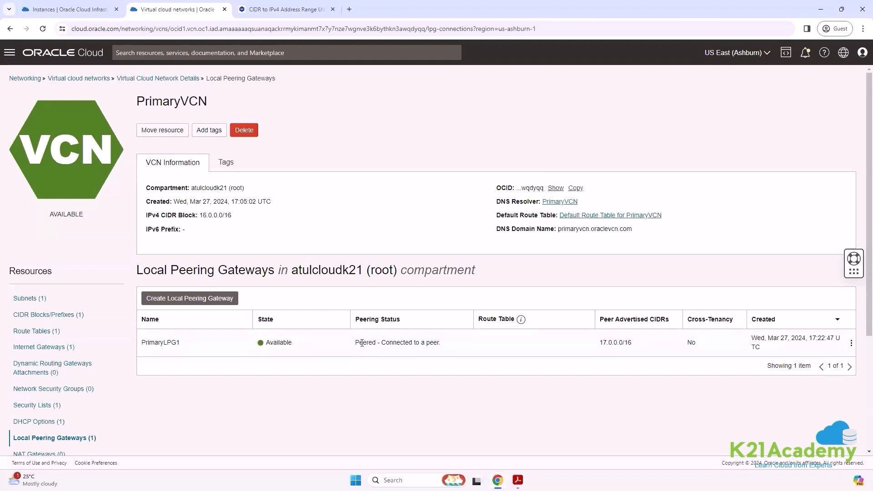
{"action": "left_click_drag", "start_coordinate": [357, 342], "coordinate": [455, 347]}
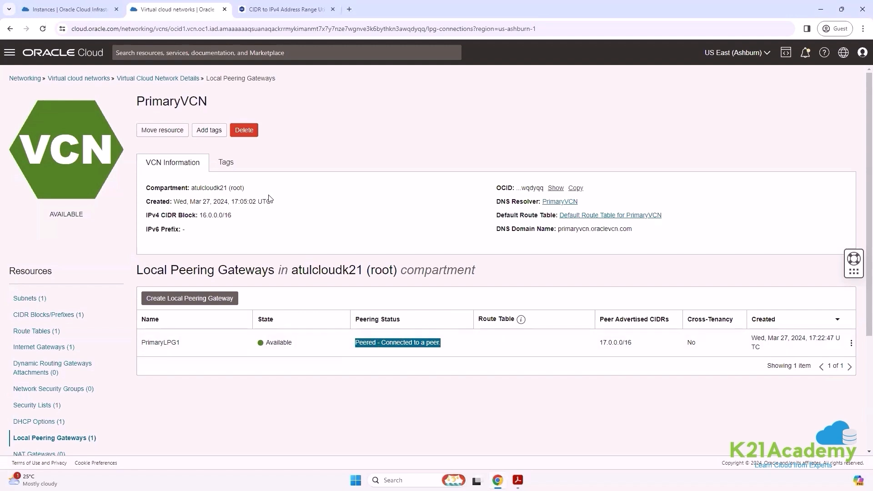
Reload the compute instances list and check the VMs in the root and Secondary compartments
{"action": "left_click", "coordinate": [9, 9]}
{"action": "left_click", "coordinate": [38, 6]}
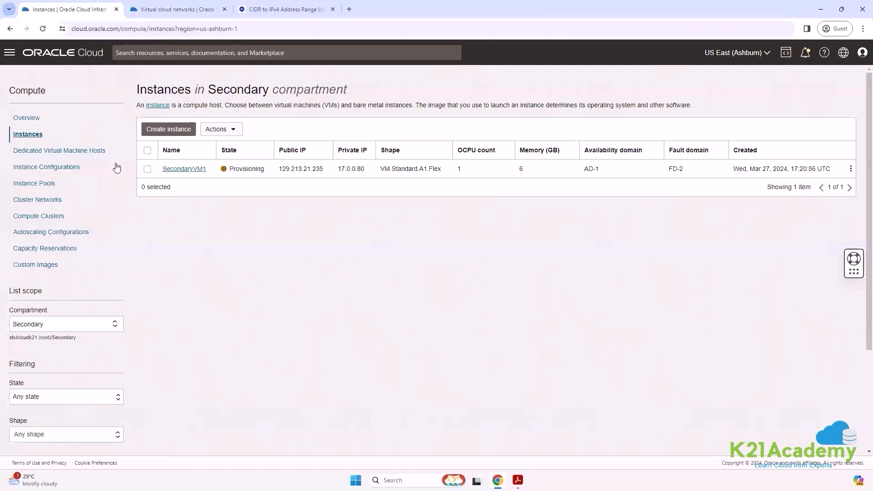
{"action": "left_click", "coordinate": [40, 136]}
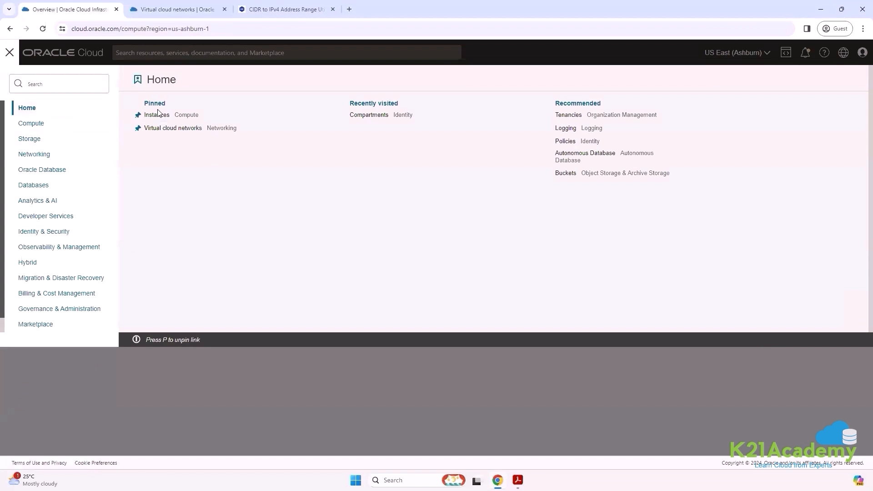
{"action": "left_click", "coordinate": [161, 115]}
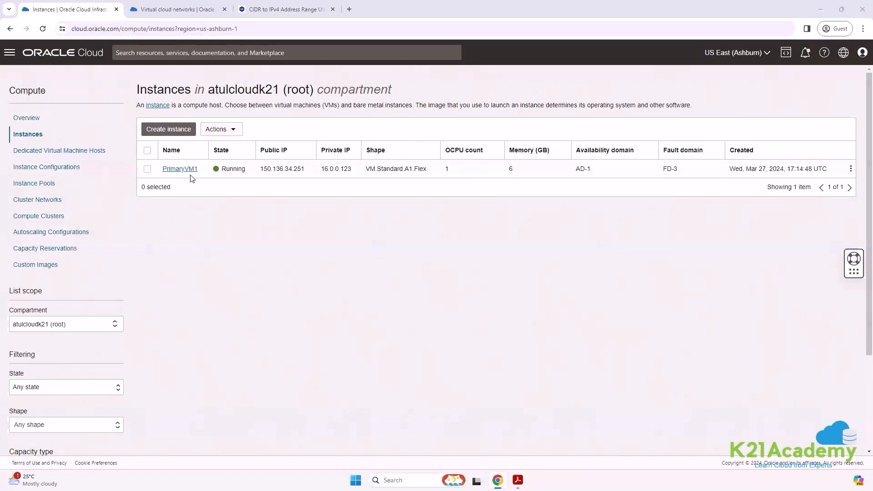
{"action": "left_click", "coordinate": [112, 323]}
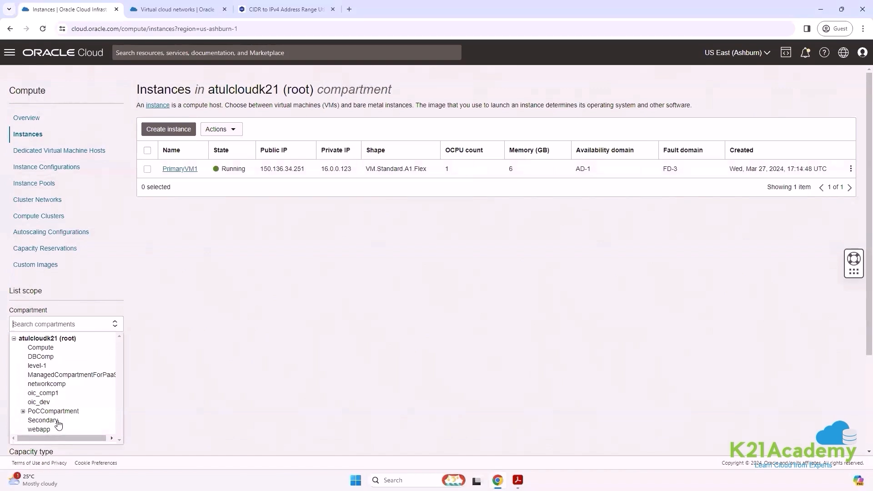
{"action": "left_click", "coordinate": [58, 424]}
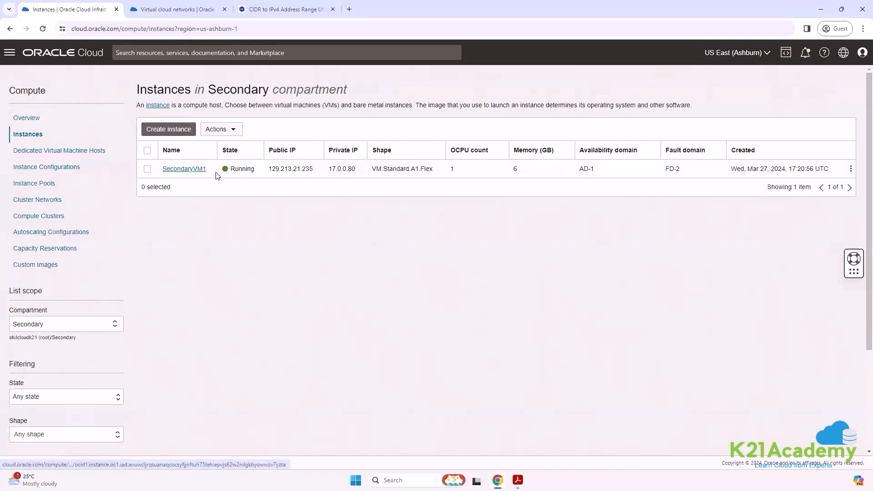
List the instances of the atulcloudk21 (root) compartment and copy PrimaryVM1's public IP address
{"action": "left_click", "coordinate": [61, 324]}
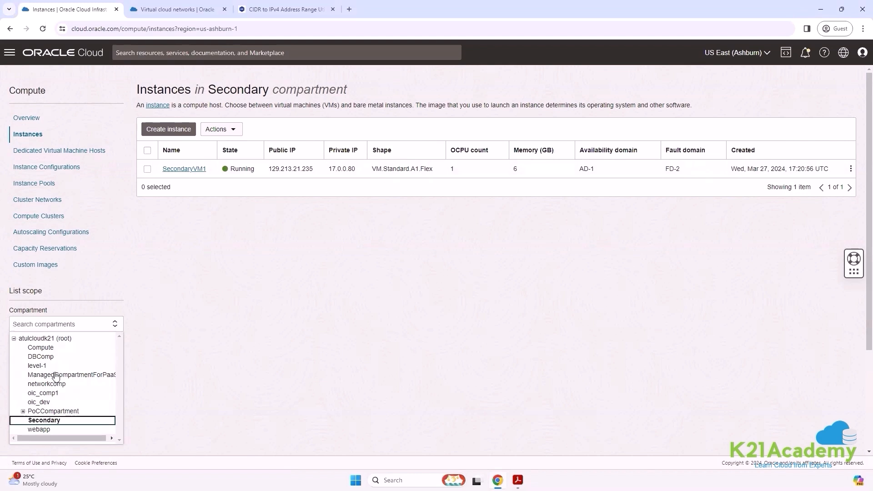
{"action": "left_click", "coordinate": [63, 339]}
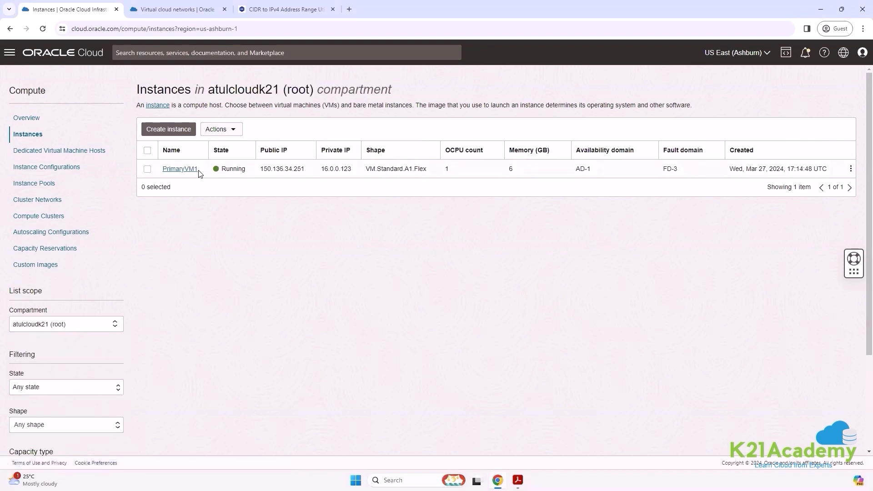
{"action": "double_click", "coordinate": [291, 170]}
{"action": "key", "text": "ctrl+c"}
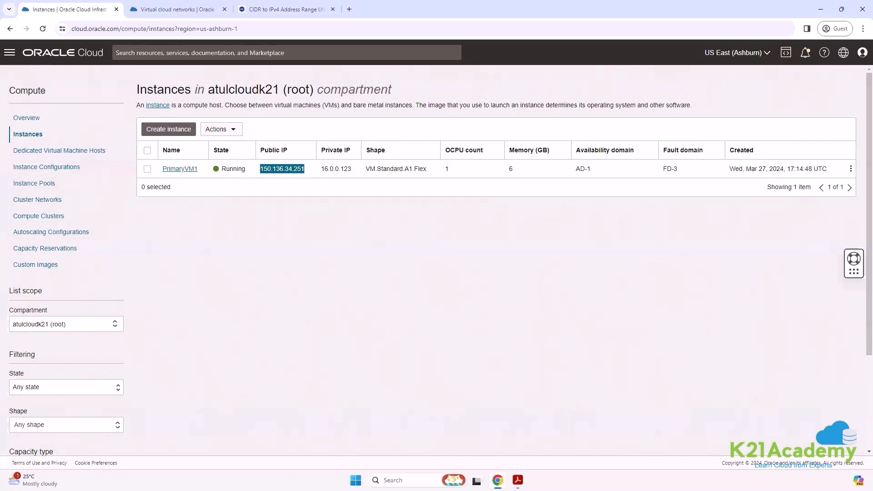
Switch to PuTTY and open a session to PrimaryVM1 at 150.136.34.251, port 22, using the private key file D:\Instance1.ppk
{"action": "left_click", "coordinate": [356, 480]}
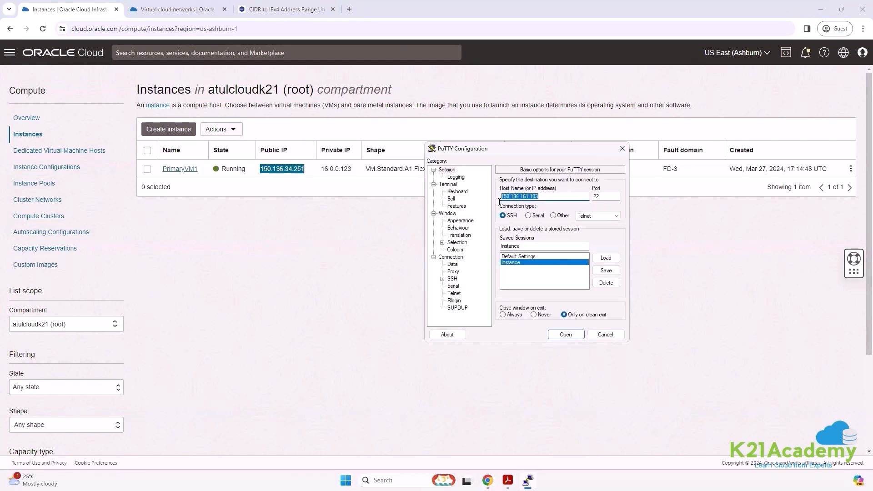
{"action": "key", "text": "ctrl+v"}
{"action": "left_click", "coordinate": [442, 279]}
{"action": "left_click", "coordinate": [450, 286]}
{"action": "left_click", "coordinate": [473, 294]}
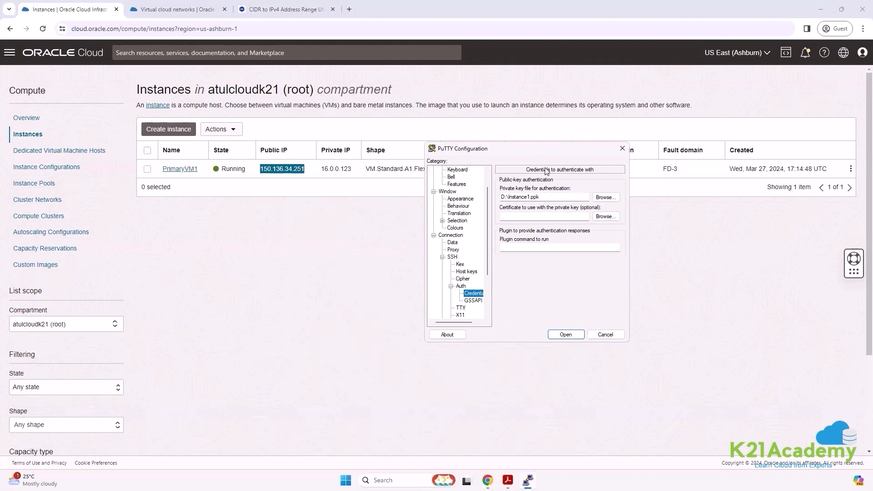
{"action": "left_click_drag", "start_coordinate": [488, 212], "coordinate": [488, 191]}
{"action": "left_click", "coordinate": [445, 171]}
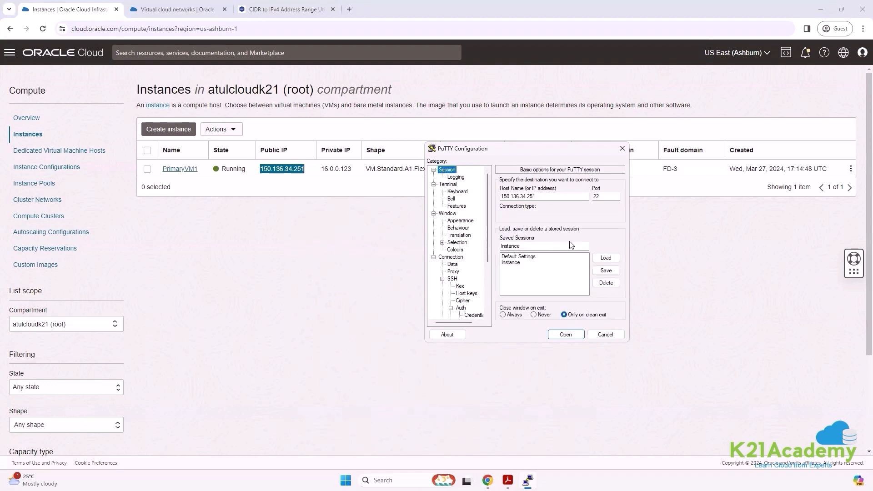
{"action": "left_click", "coordinate": [571, 339]}
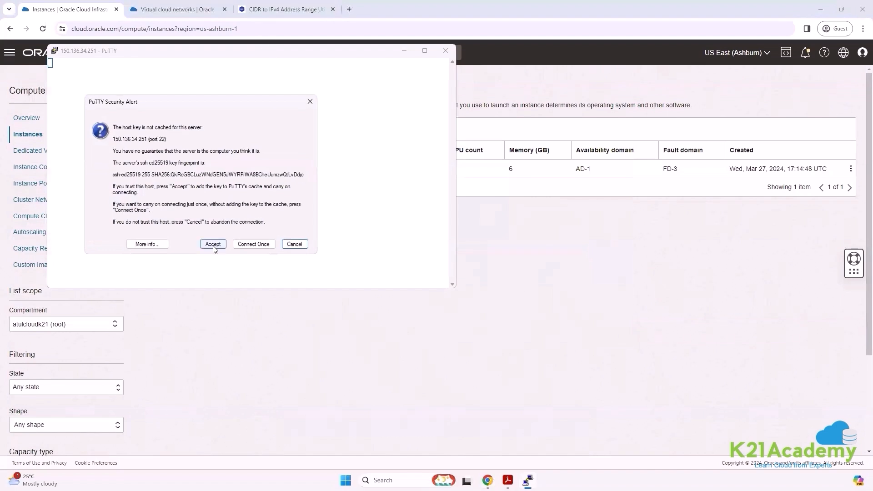
Accept PrimaryVM1's host key and log in to the terminal session as opc
{"action": "left_click", "coordinate": [214, 244]}
{"action": "left_click_drag", "start_coordinate": [229, 57], "coordinate": [495, 186]}
{"action": "type", "text": "opc"}
{"action": "key", "text": "Return"}
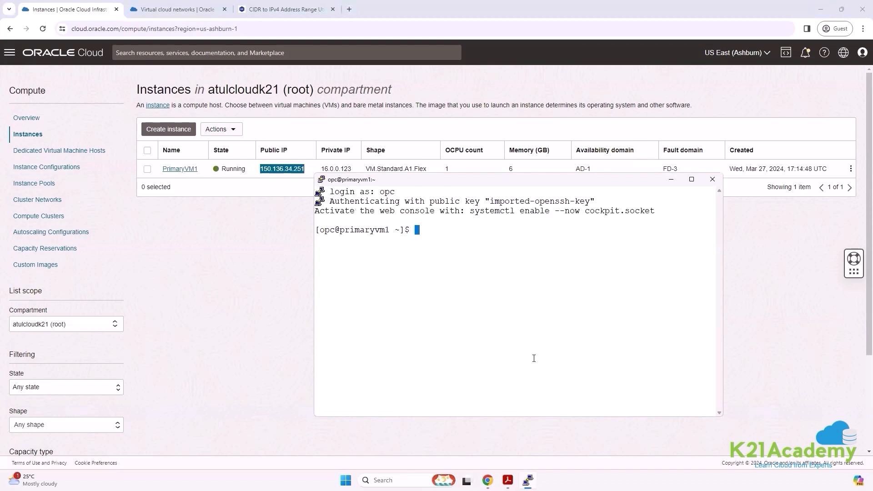
Run ifconfig /all and ifconfig on PrimaryVM1, and check the peering test instructions in the PDF guide
{"action": "type", "text": "ifconfig /all"}
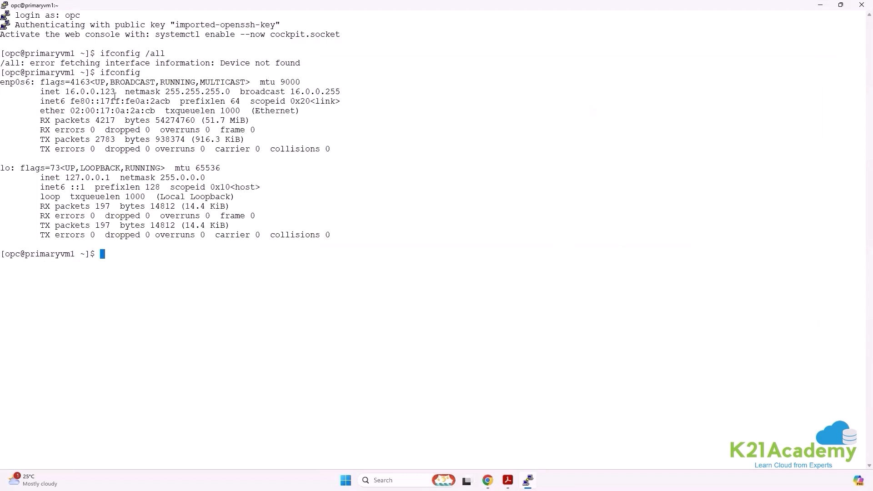
{"action": "key", "text": "alt+Tab"}
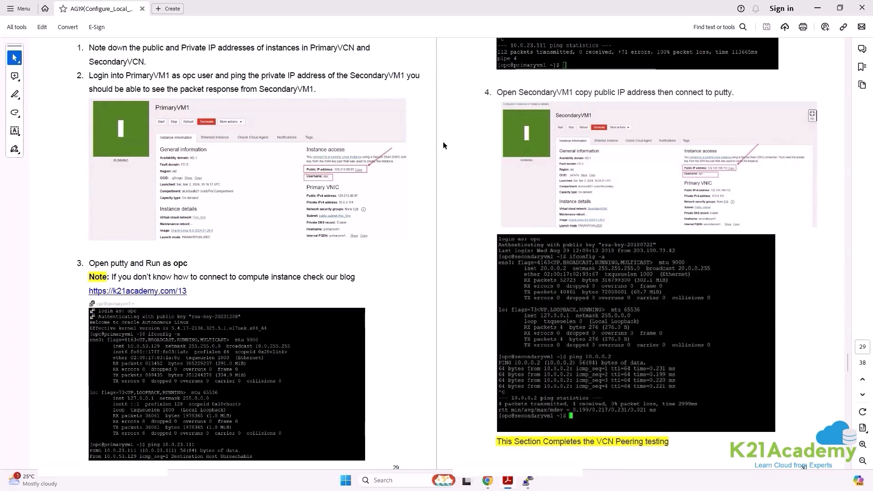
Return to the Oracle Cloud instances list, switch it to the Secondary compartment and copy SecondaryVM1's public IP address
{"action": "key", "text": "alt+Tab"}
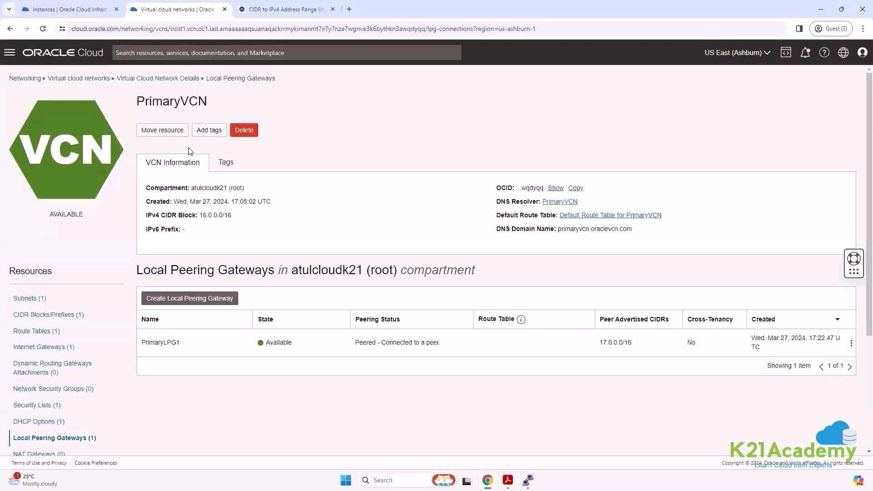
{"action": "left_click", "coordinate": [59, 10]}
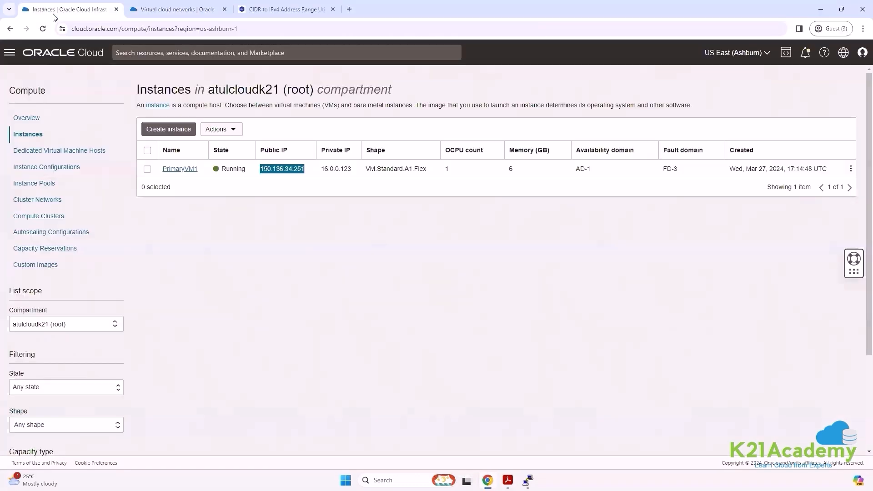
{"action": "left_click", "coordinate": [63, 324]}
{"action": "left_click", "coordinate": [43, 420]}
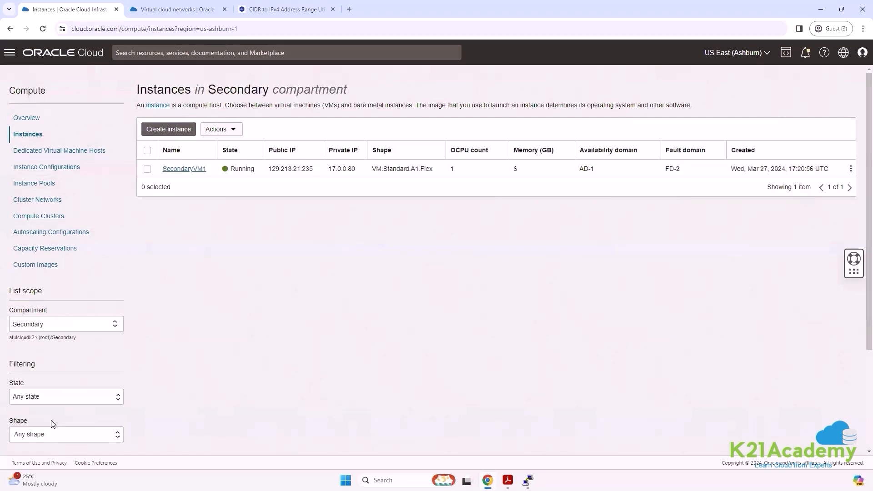
{"action": "double_click", "coordinate": [273, 167]}
{"action": "key", "text": "ctrl+c"}
Ping SecondaryVM1 at 129.213.21.235 from the PrimaryVM1 terminal and stop the ping after a few replies
{"action": "left_click", "coordinate": [528, 480]}
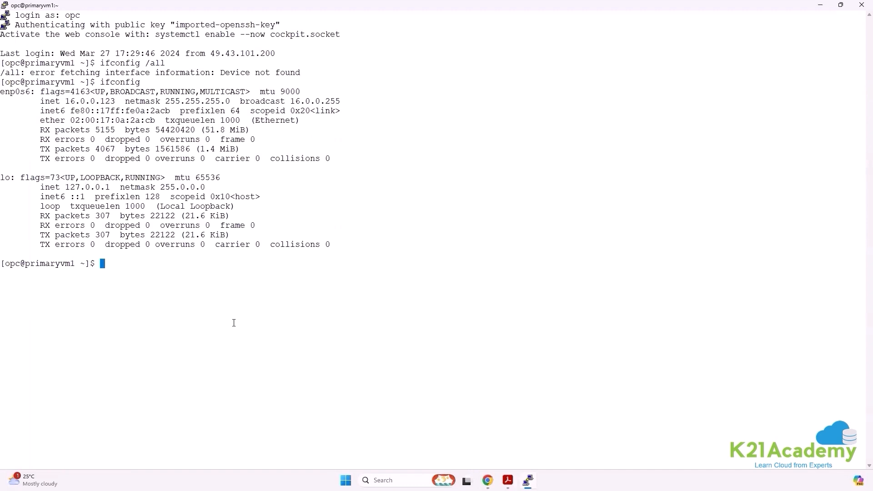
{"action": "type", "text": "ping"}
{"action": "right_click", "coordinate": [861, 292]}
{"action": "key", "text": "Return"}
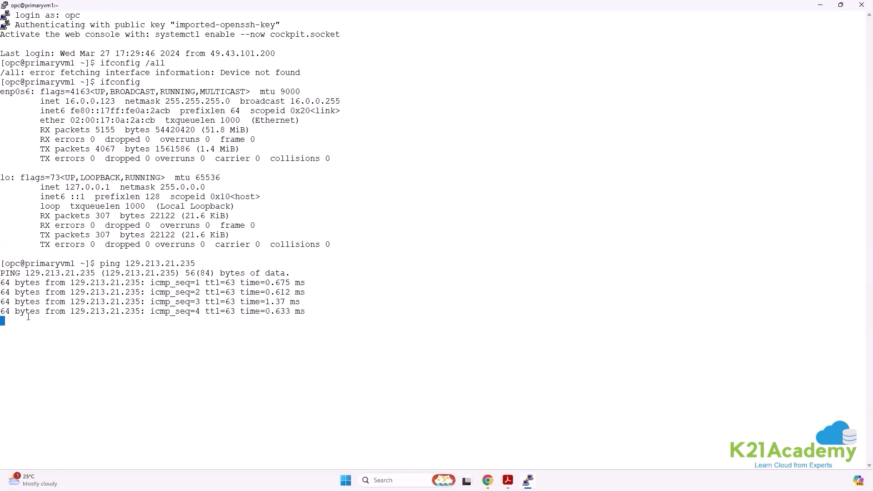
{"action": "key", "text": "ctrl+c"}
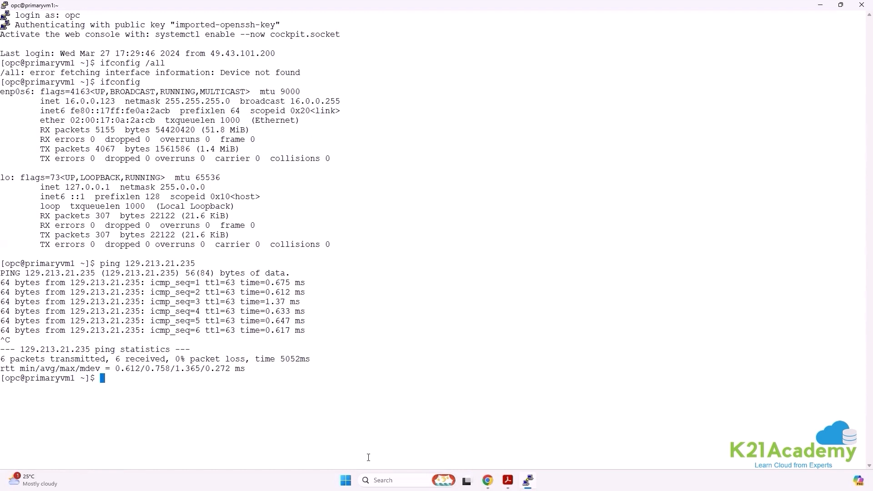
{"action": "left_click", "coordinate": [346, 480]}
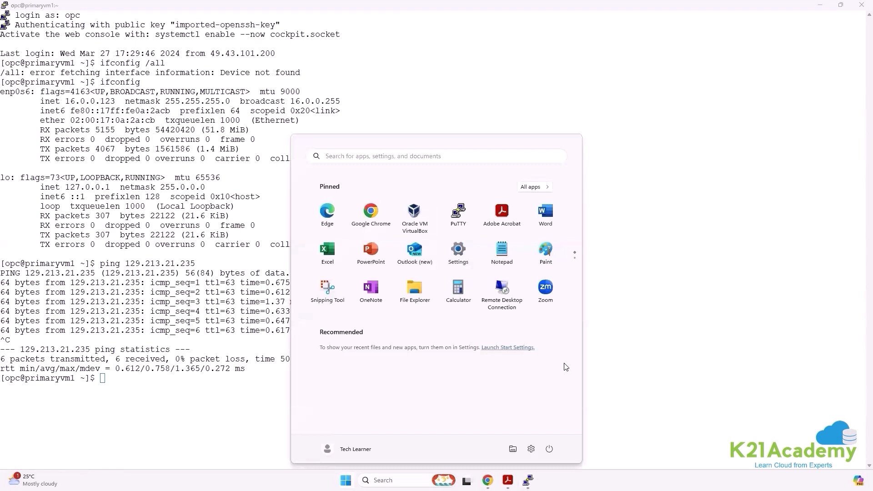
{"action": "type", "text": "cmd"}
{"action": "key", "text": "Escape"}
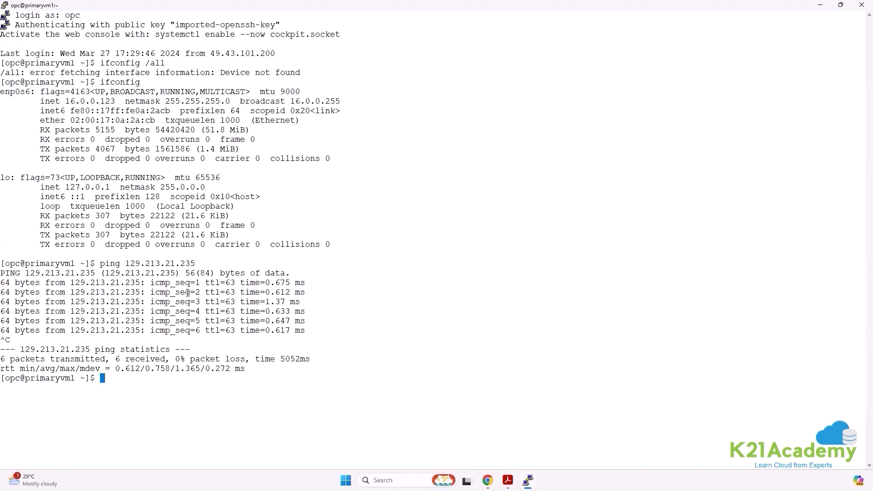
Terminate SecondaryVM1 in Oracle Cloud, permanently deleting its attached boot volume as well
{"action": "key", "text": "alt+Tab"}
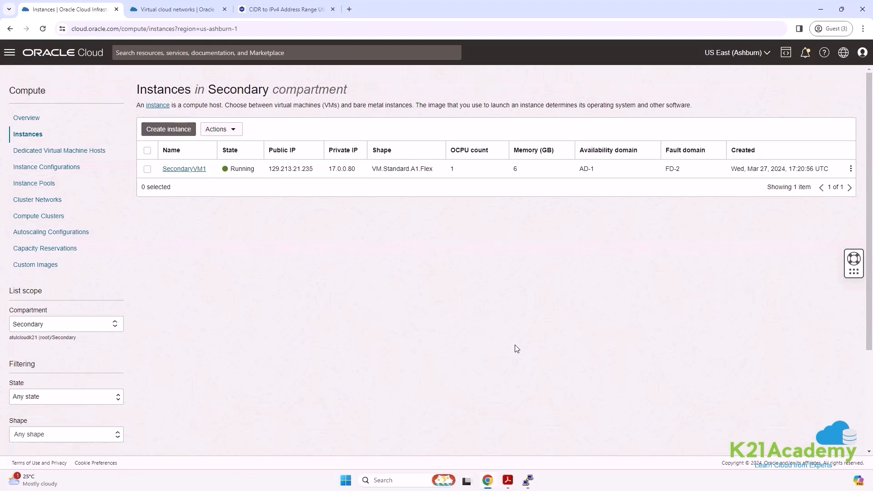
{"action": "left_click", "coordinate": [199, 169]}
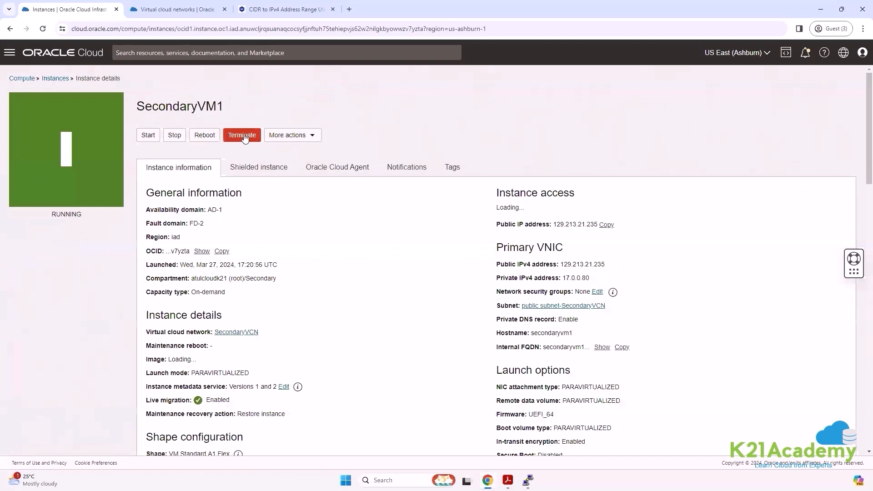
{"action": "left_click", "coordinate": [244, 137]}
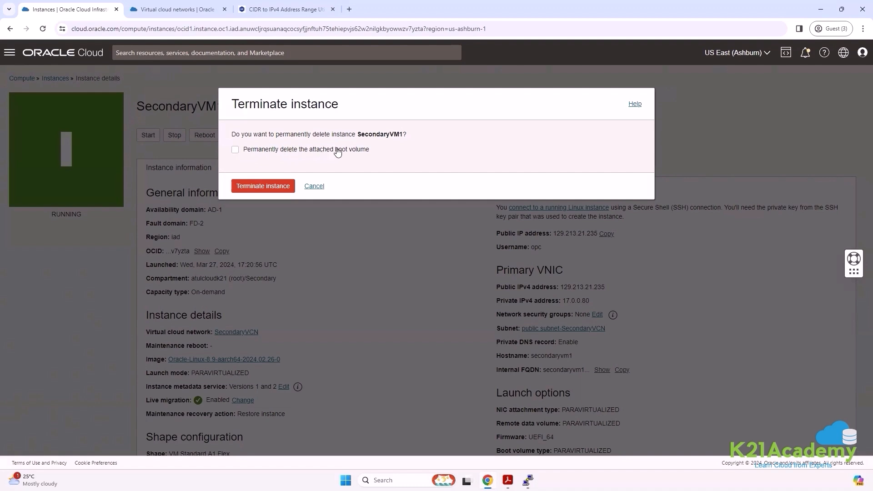
{"action": "left_click", "coordinate": [235, 150]}
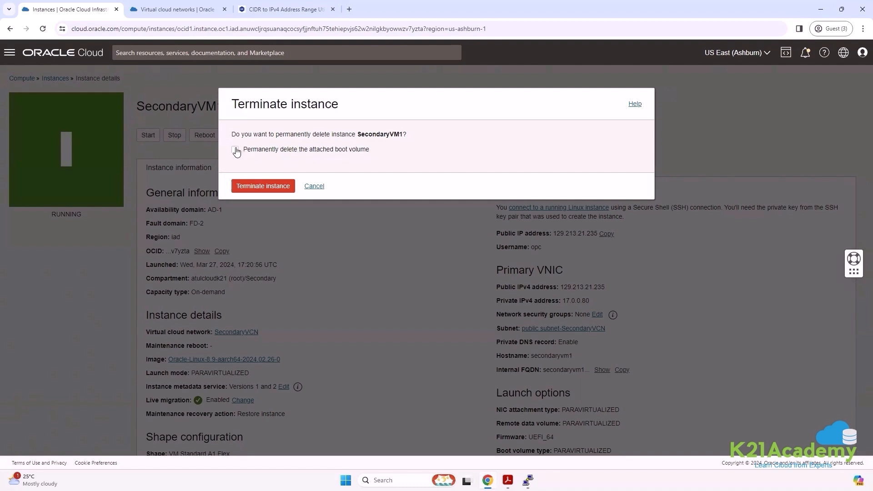
{"action": "left_click", "coordinate": [253, 188]}
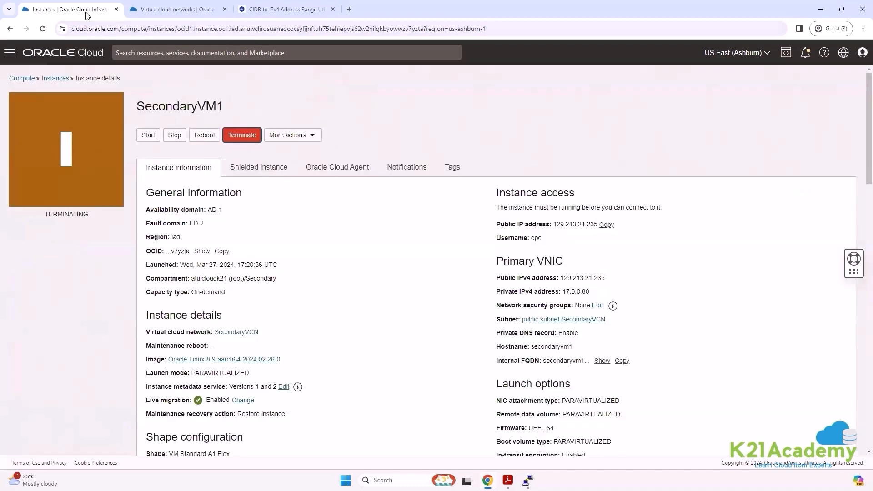
Duplicate the browser tab and open PrimaryVM1's details from the instances of the atulcloudk21 (root) compartment
{"action": "right_click", "coordinate": [85, 12]}
{"action": "left_click", "coordinate": [122, 82]}
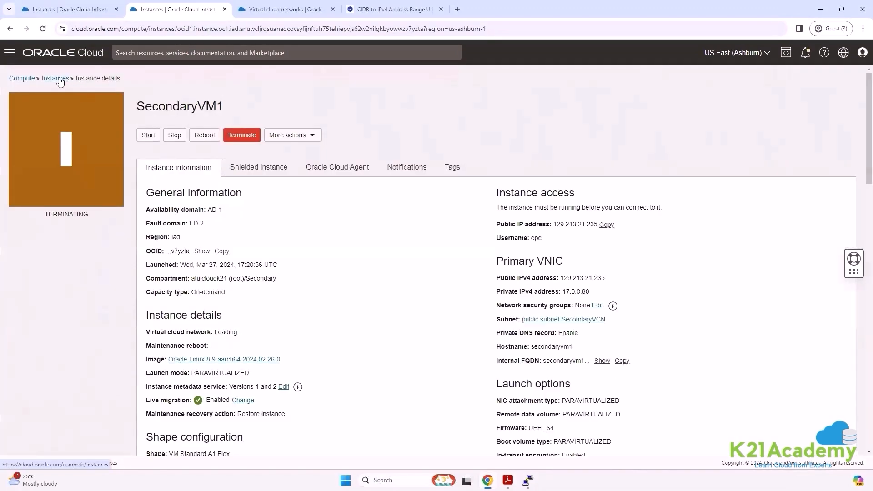
{"action": "left_click", "coordinate": [59, 77]}
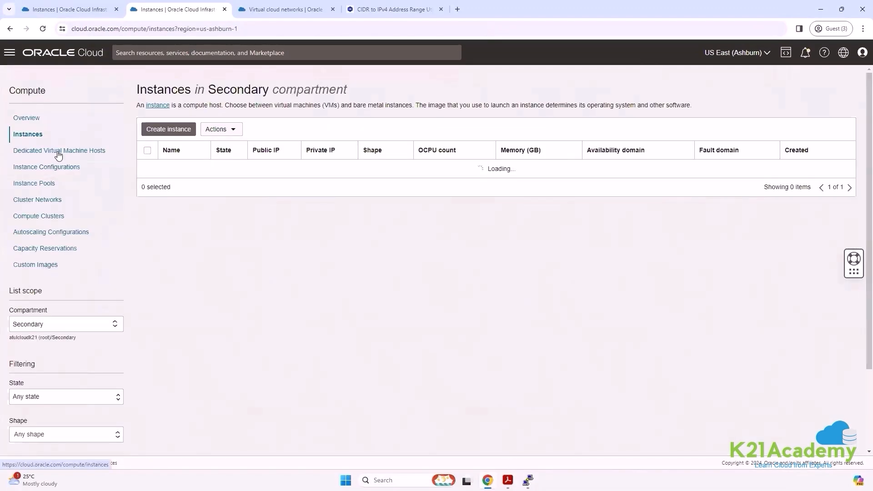
{"action": "left_click", "coordinate": [46, 321]}
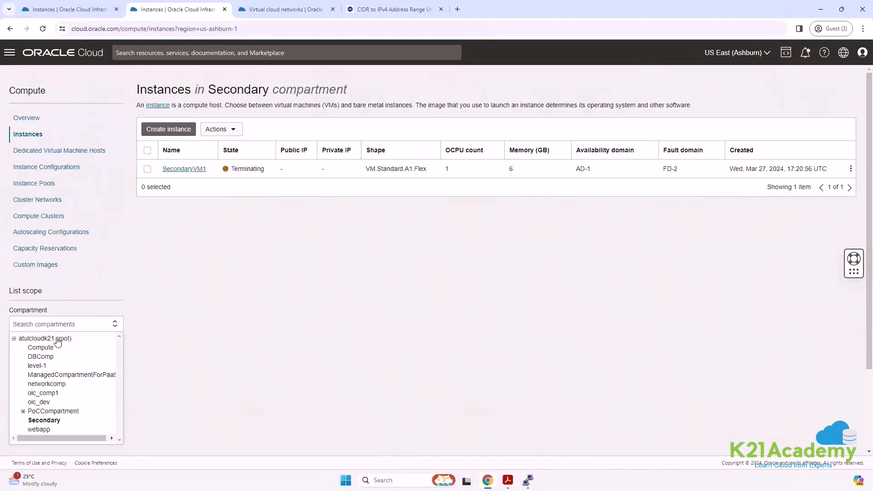
{"action": "left_click", "coordinate": [58, 340]}
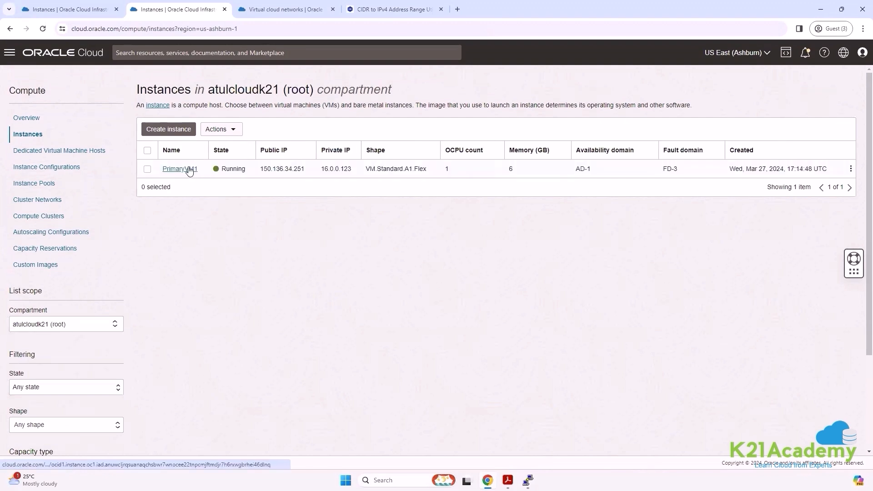
{"action": "left_click", "coordinate": [180, 168]}
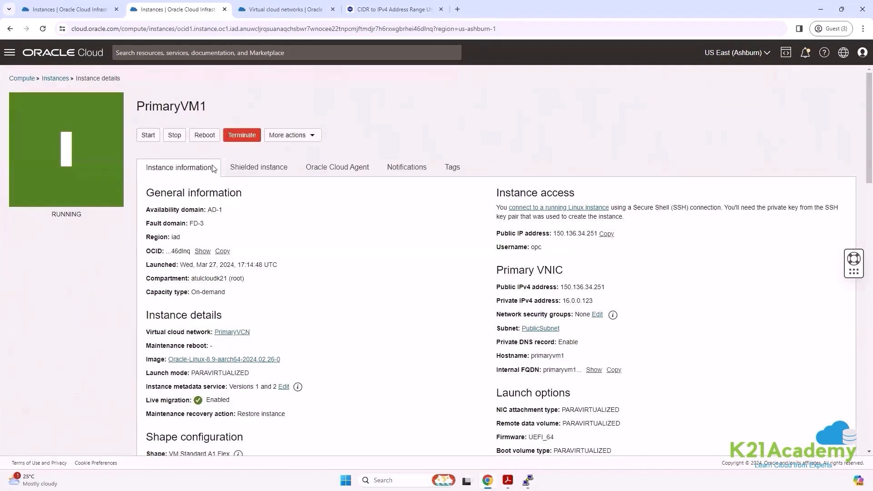
Terminate the PrimaryVM1 instance and permanently delete its attached boot volume
{"action": "left_click", "coordinate": [240, 135]}
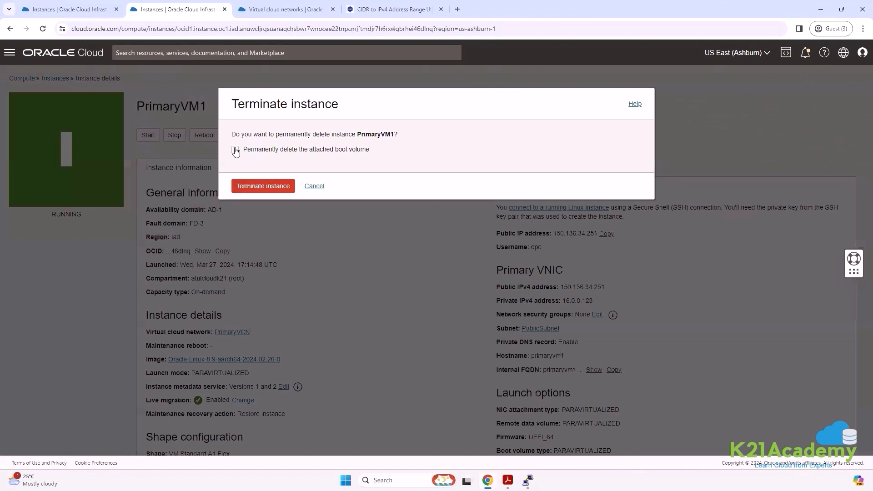
{"action": "left_click", "coordinate": [234, 150]}
{"action": "left_click", "coordinate": [267, 187]}
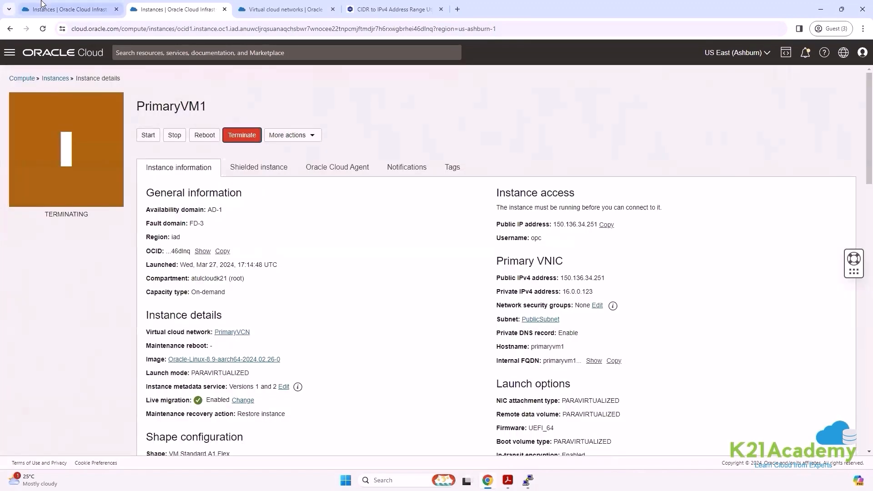
Check the termination status of SecondaryVM1 and review the local peering gateways of PrimaryVCN
{"action": "left_click", "coordinate": [68, 9]}
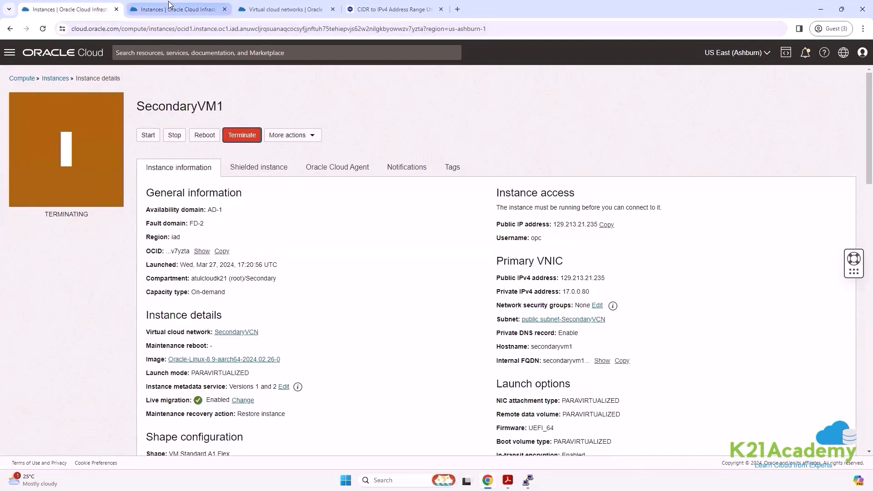
{"action": "left_click", "coordinate": [249, 13]}
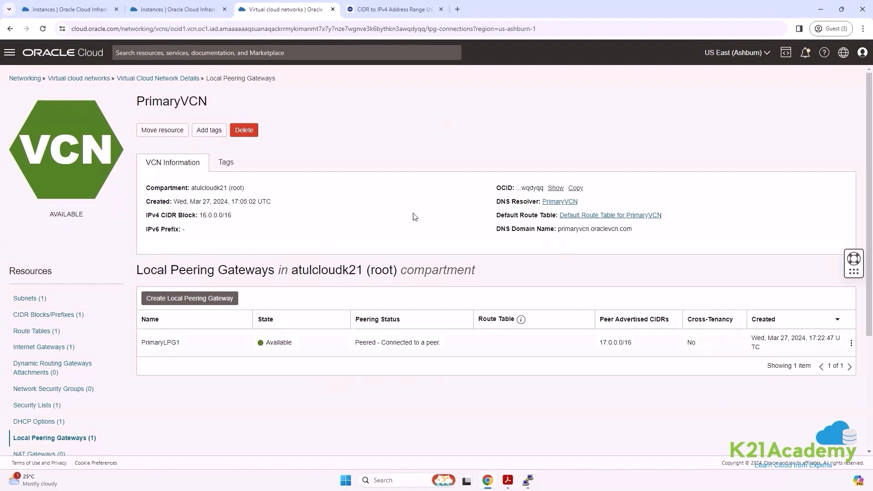
Switch to the browser window with the Oracle Cloud free class page and open k21academy.com/oci02 in a new tab
{"action": "key", "text": "alt+Tab"}
{"action": "scroll", "coordinate": [686, 389], "scroll_direction": "down", "scroll_amount": 5}
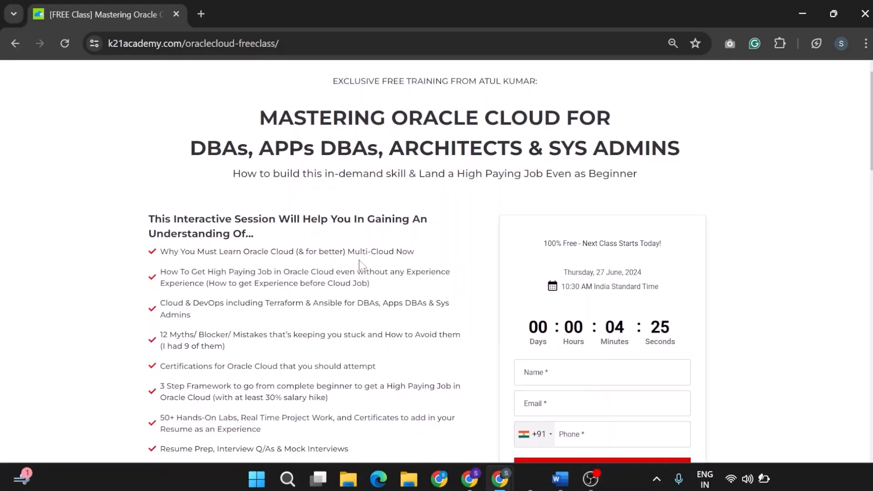
{"action": "left_click", "coordinate": [200, 20]}
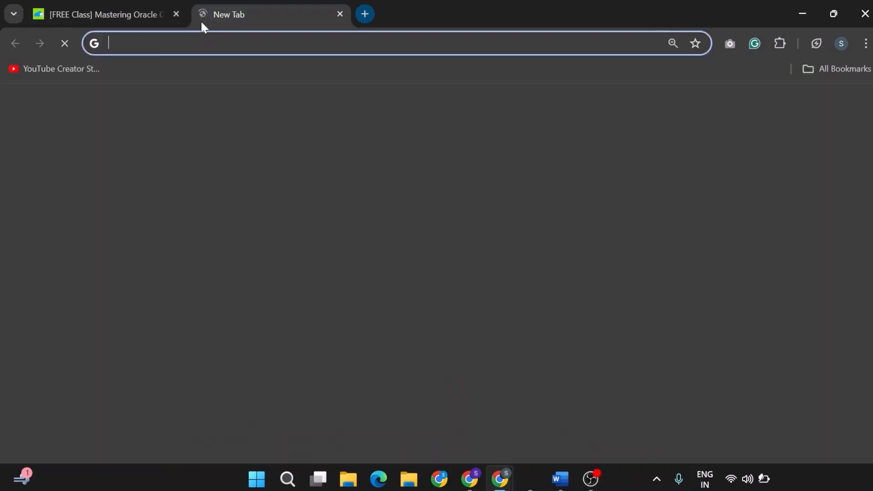
{"action": "type", "text": "k21academy.co"}
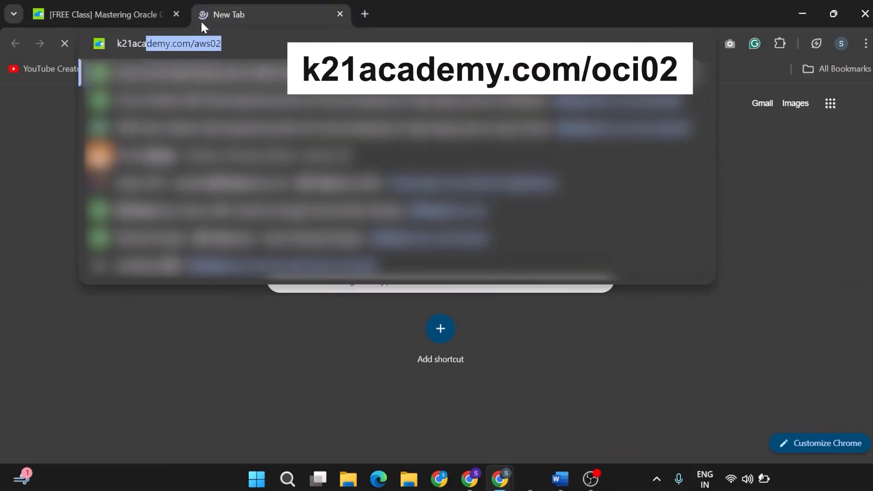
{"action": "type", "text": "m/0i"}
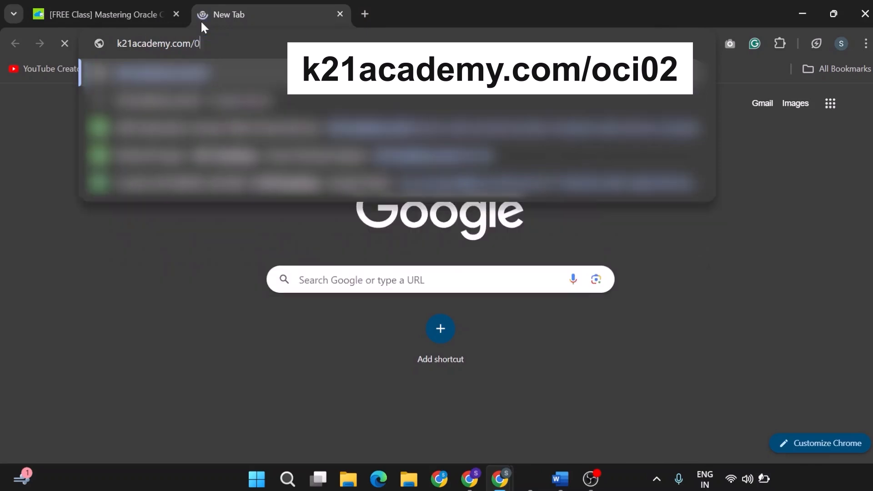
{"action": "key", "text": "BackSpace"}
{"action": "key", "text": "BackSpace"}
{"action": "type", "text": "oci02"}
{"action": "key", "text": "Return"}
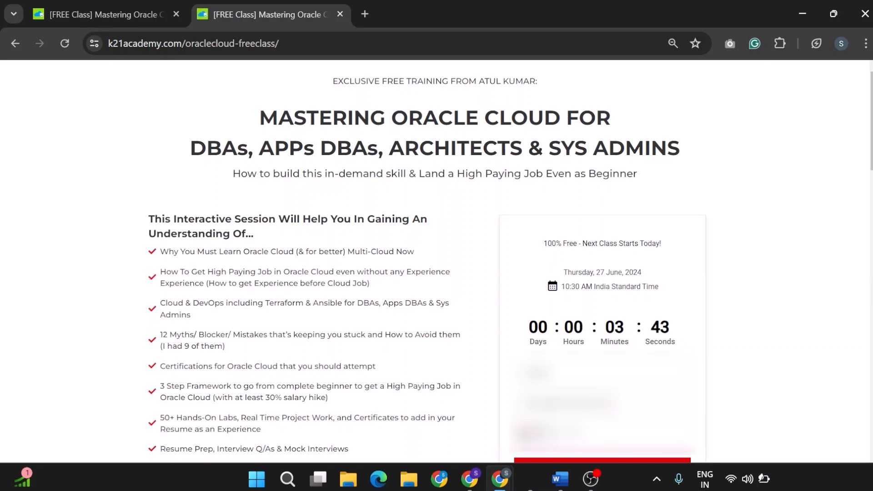
Submit the completed registration form for the free Mastering Oracle Cloud class
{"action": "scroll", "coordinate": [510, 262], "scroll_direction": "down", "scroll_amount": 1}
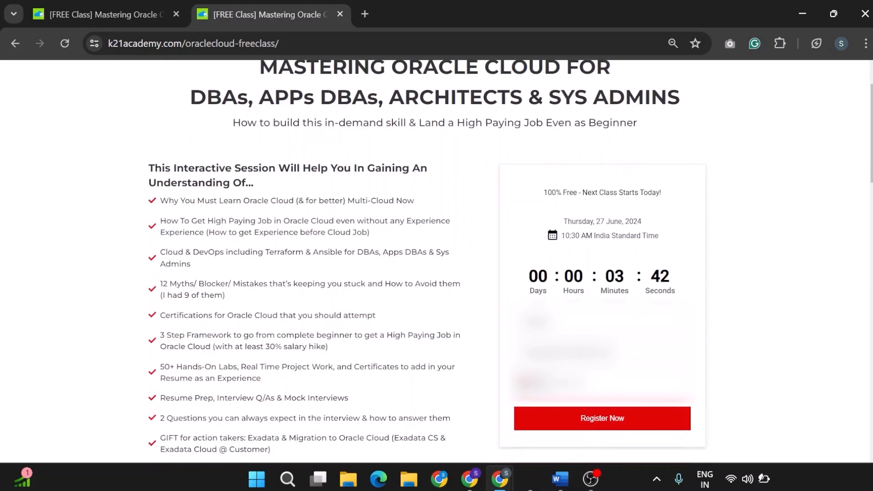
{"action": "left_click", "coordinate": [592, 420]}
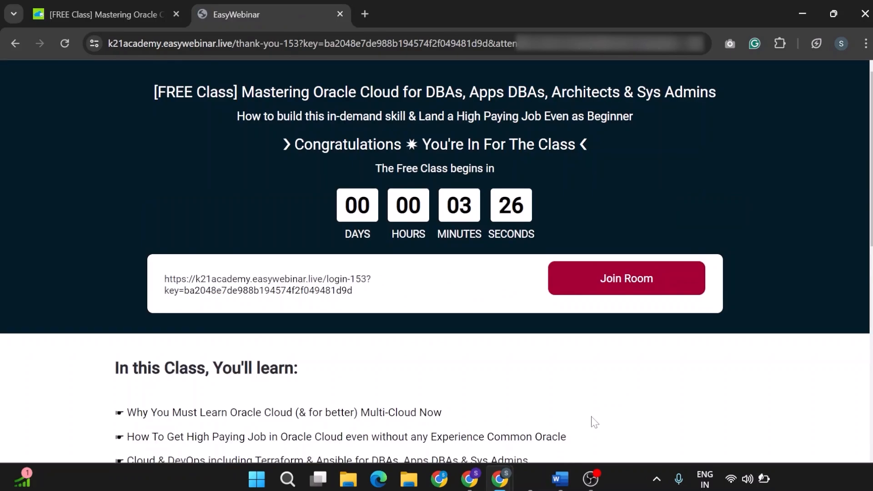